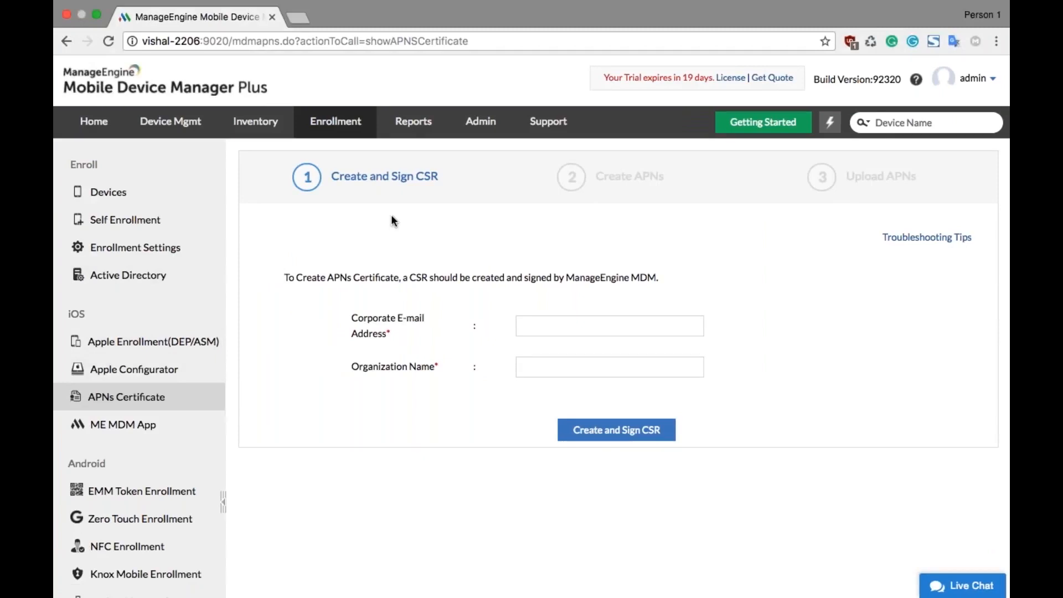
Step: Fill in the CSR form with the corporate e-mail address and the organization name Zylker
left_click(563, 330)
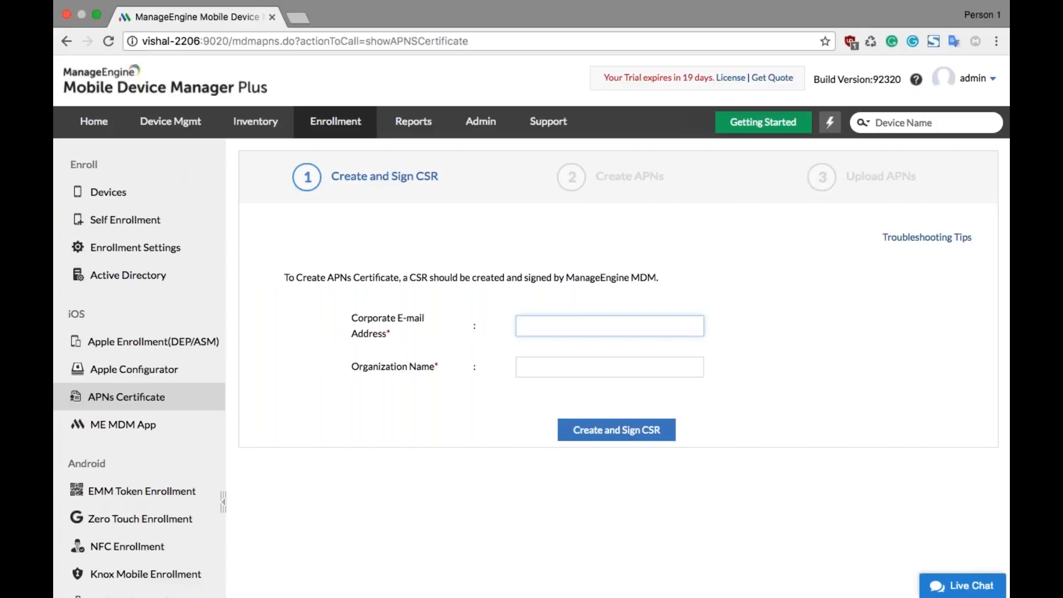
type("it")
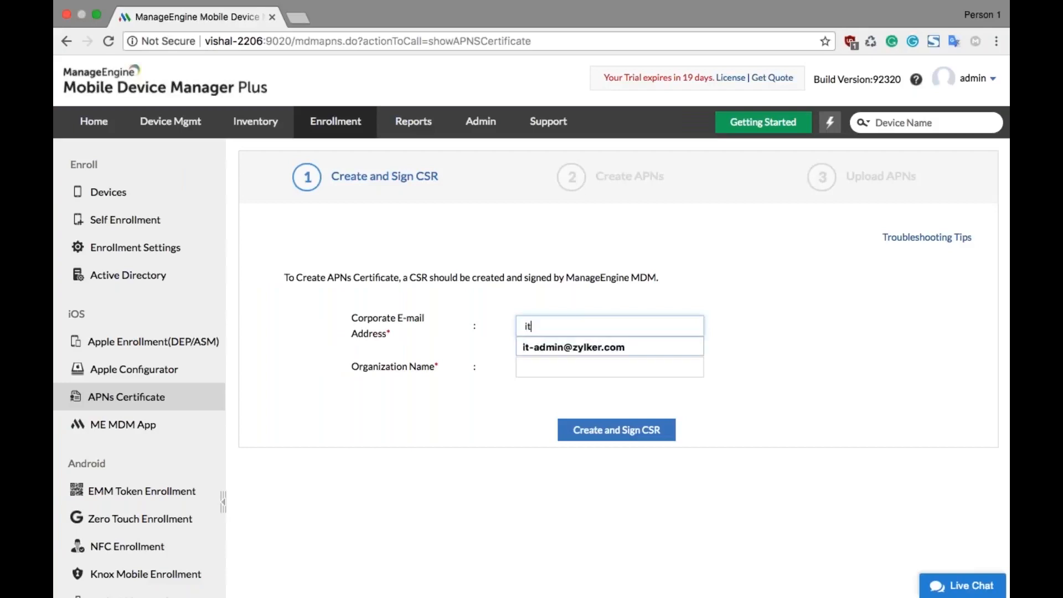
key("Down")
key("Return")
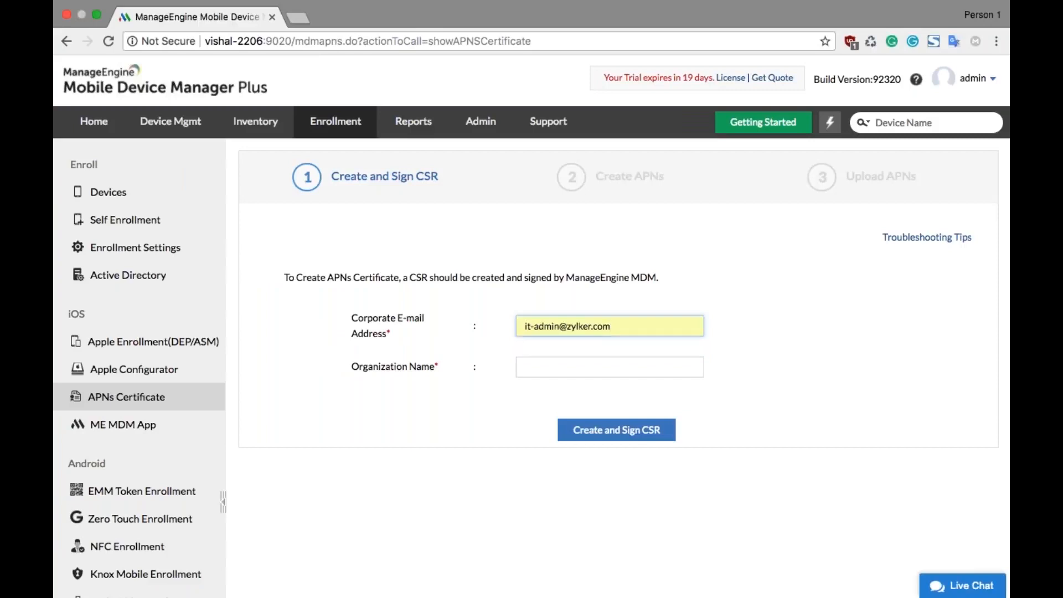
key("Tab")
type("Zy")
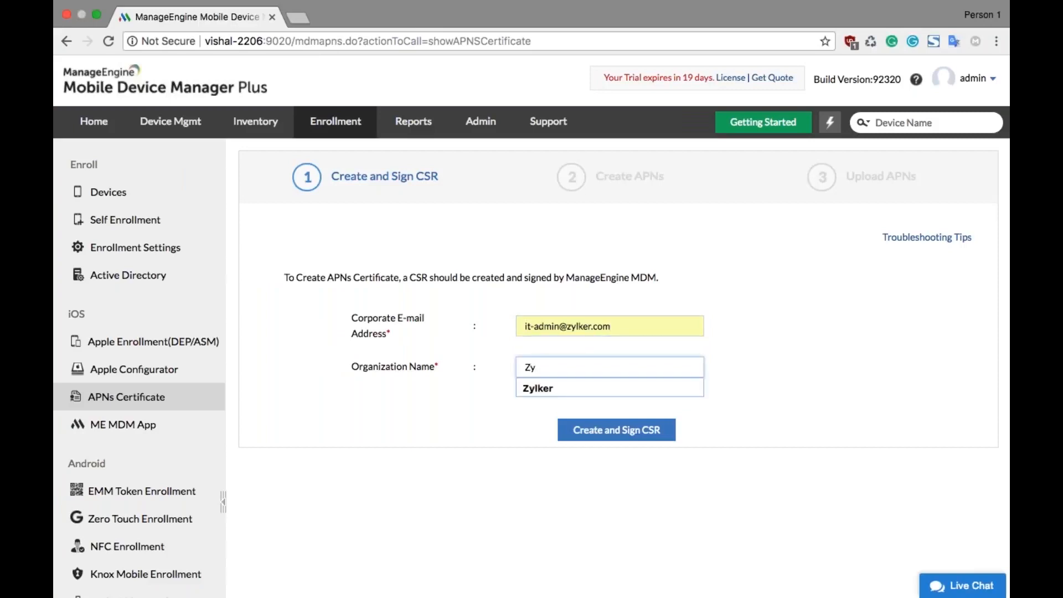
type("lker")
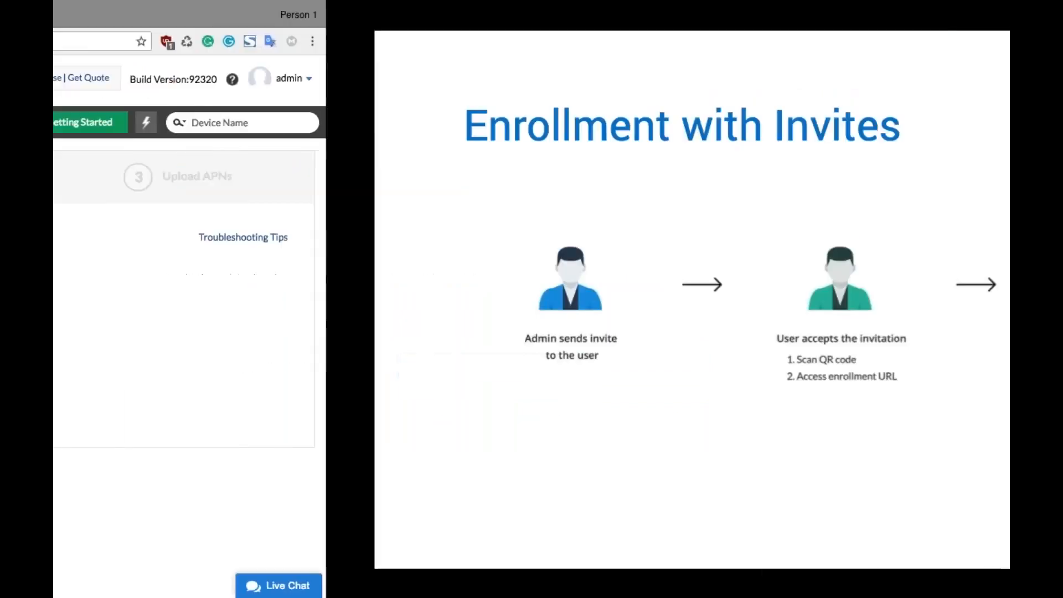
key("Right")
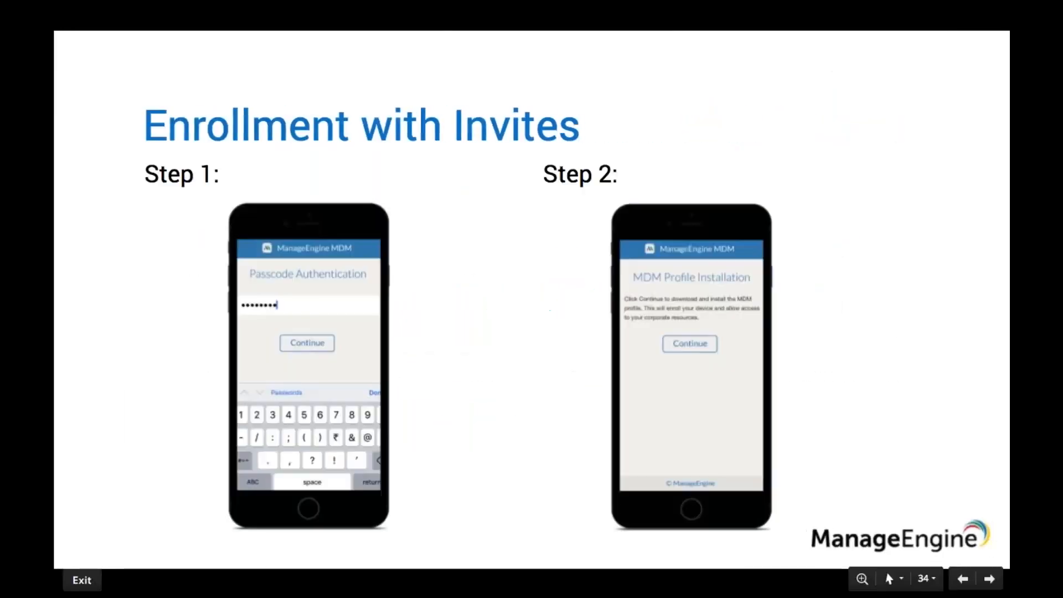
key("Left")
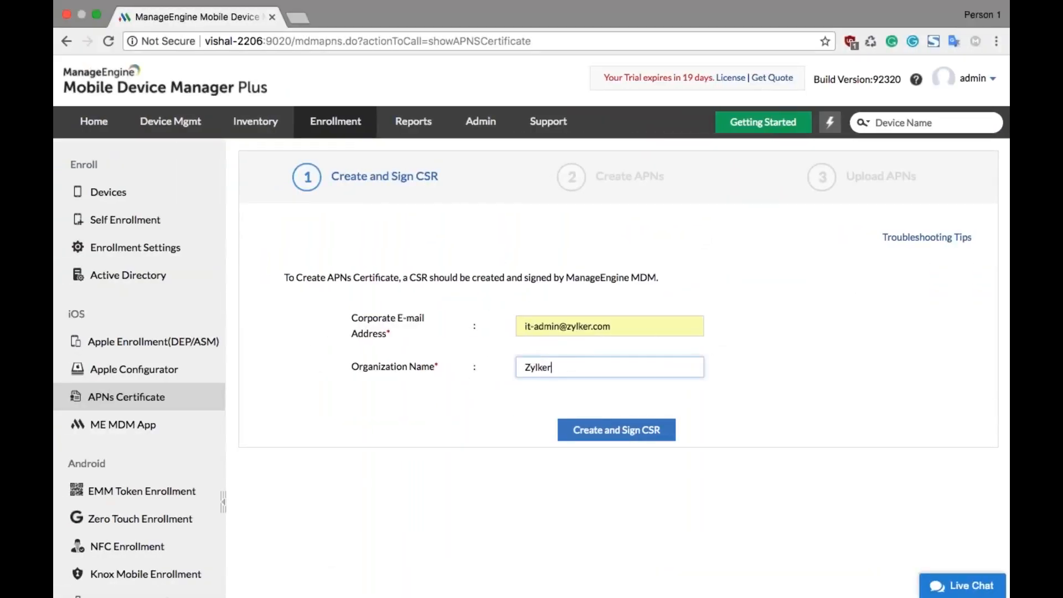
Step: Create and sign the CSR, download the Vendor Signed CSR file and proceed to the Upload APNs stage
key("Return")
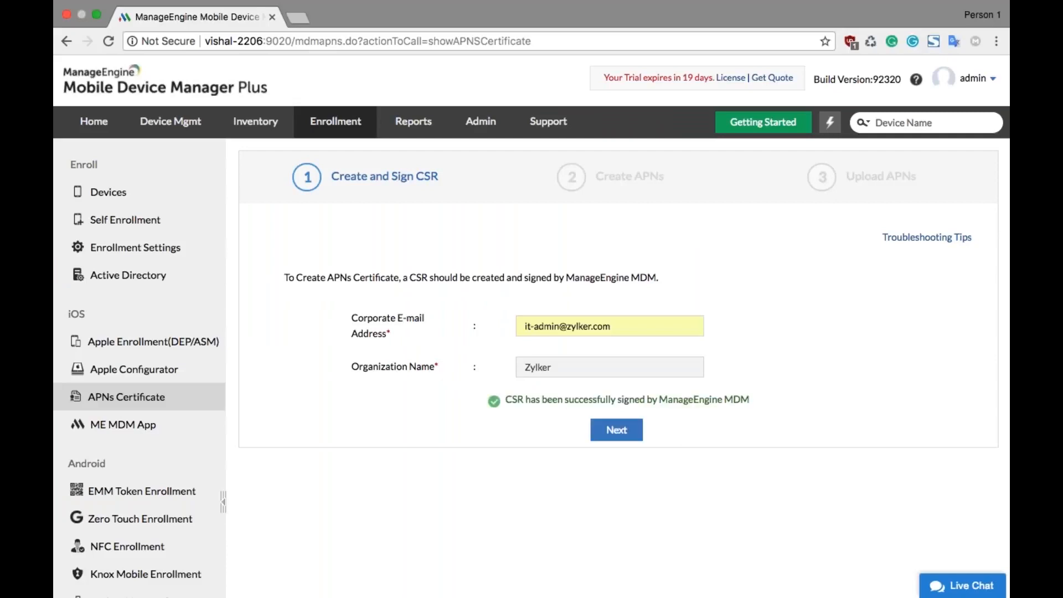
left_click(606, 436)
left_click(350, 325)
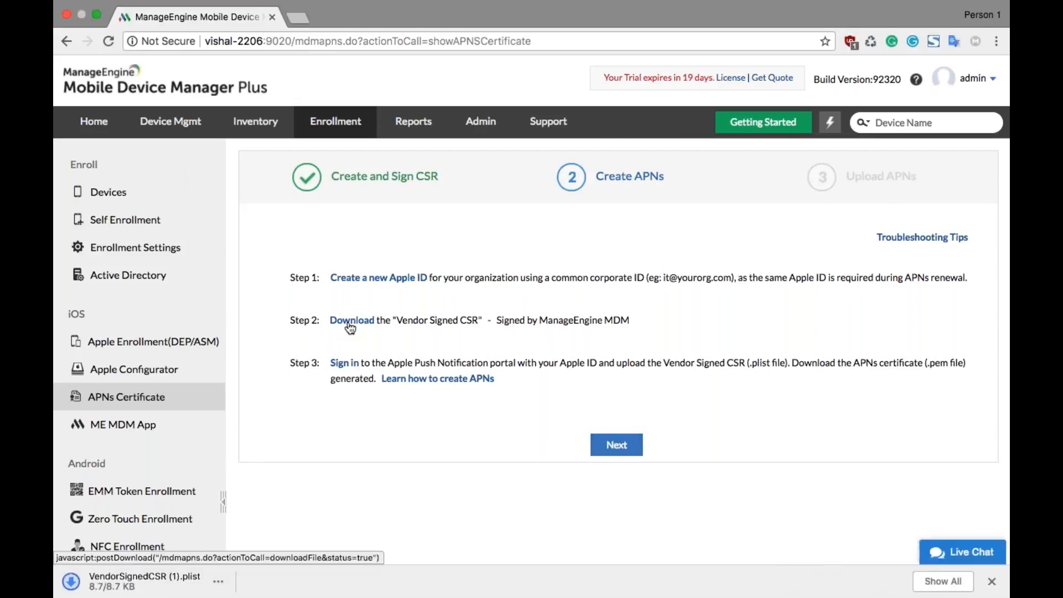
left_click(611, 449)
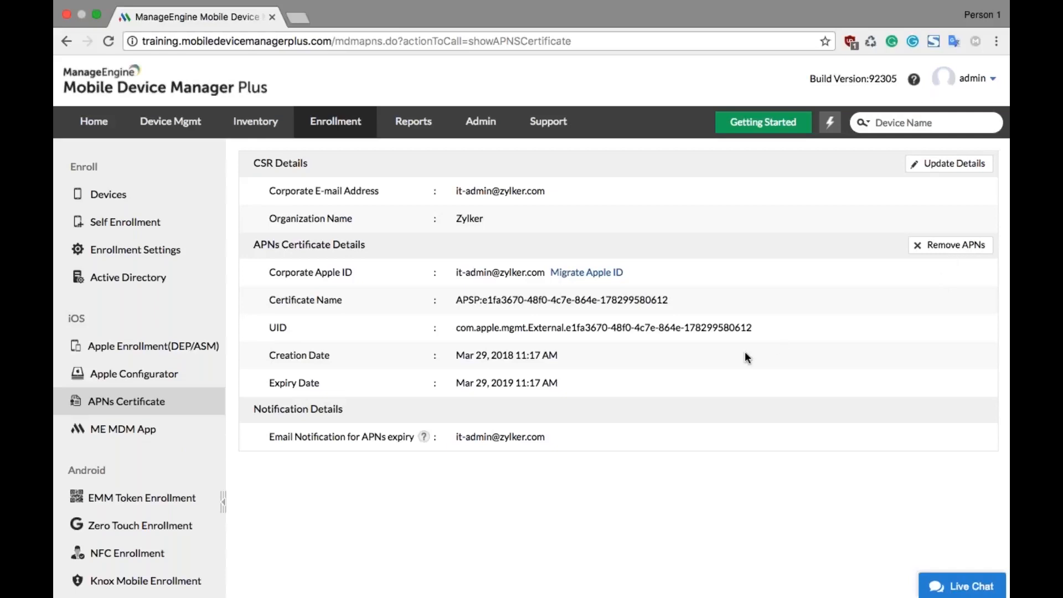
Step: Create an iOS enrollment request for a personal device enrolled by yourself, assigned to the Finance Department group
left_click(131, 198)
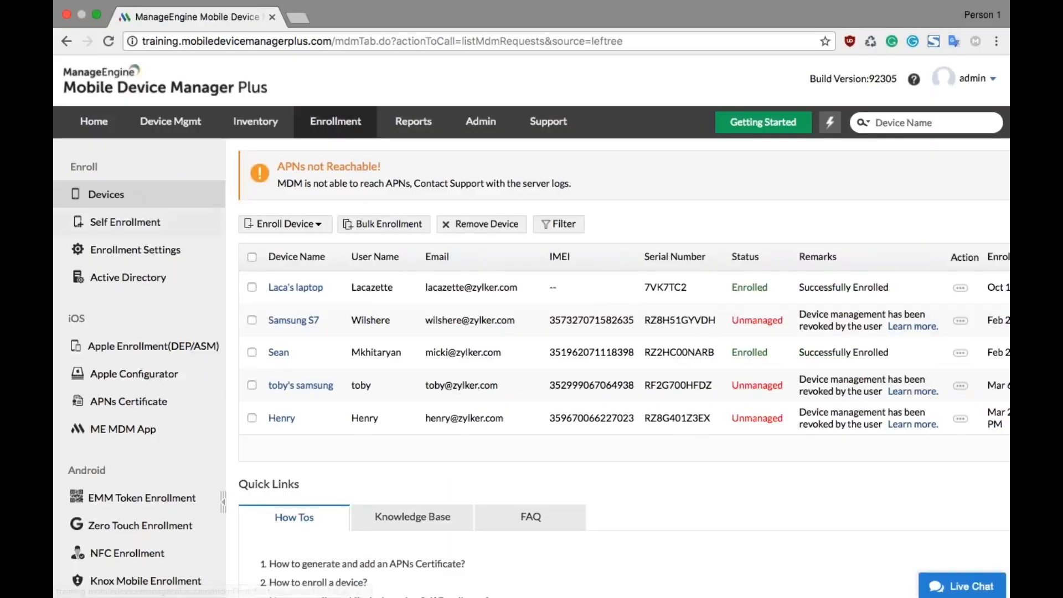
left_click(296, 224)
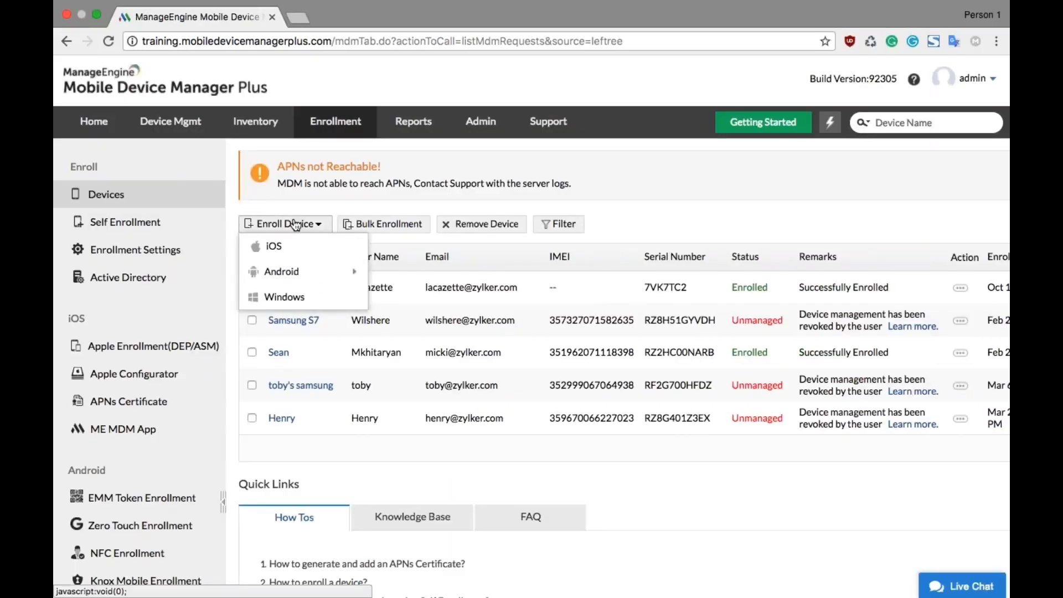
left_click(316, 245)
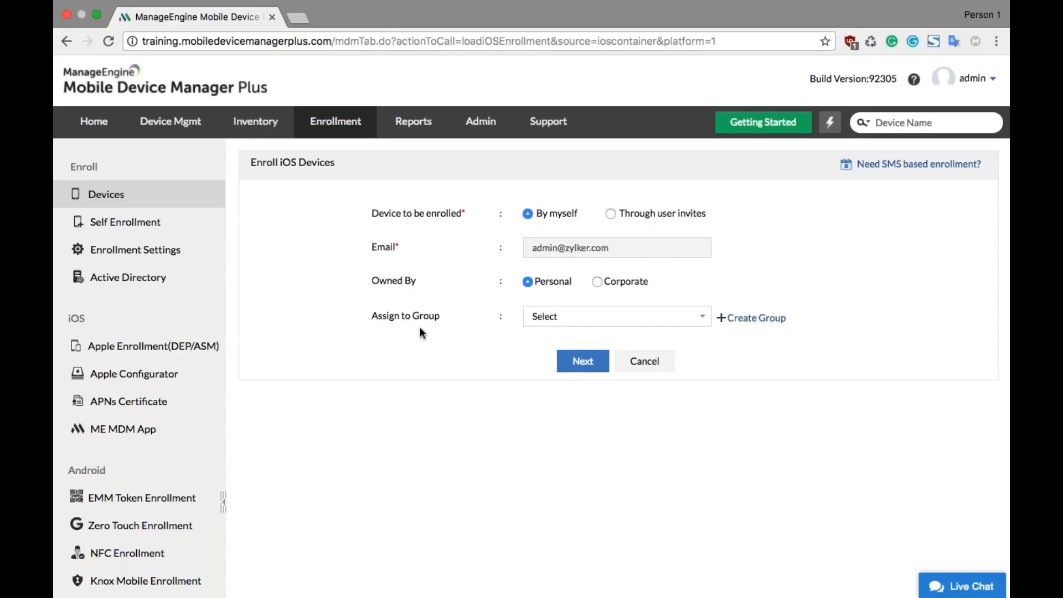
left_click(535, 319)
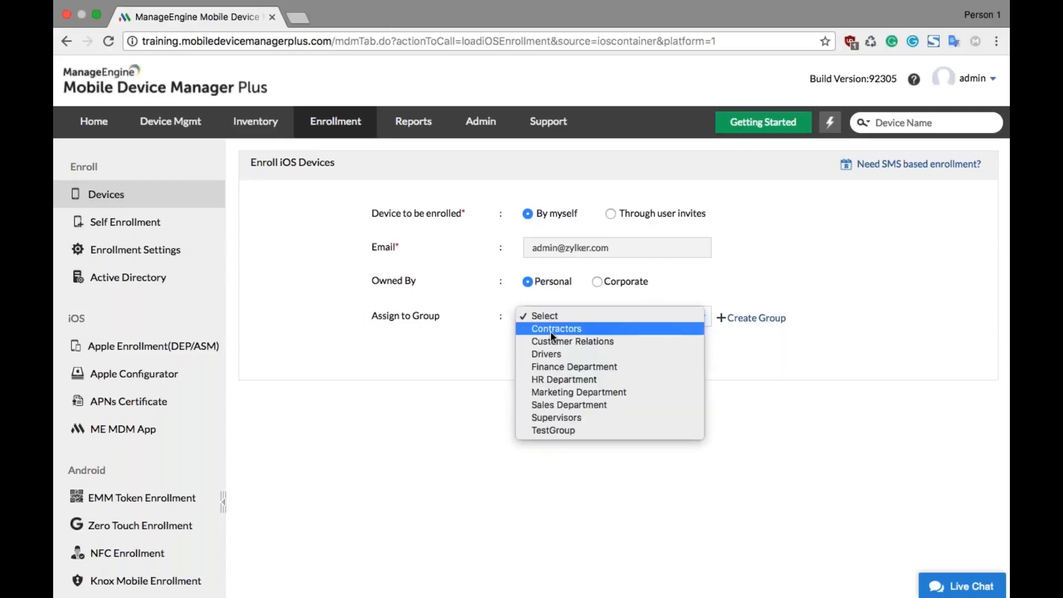
left_click(560, 365)
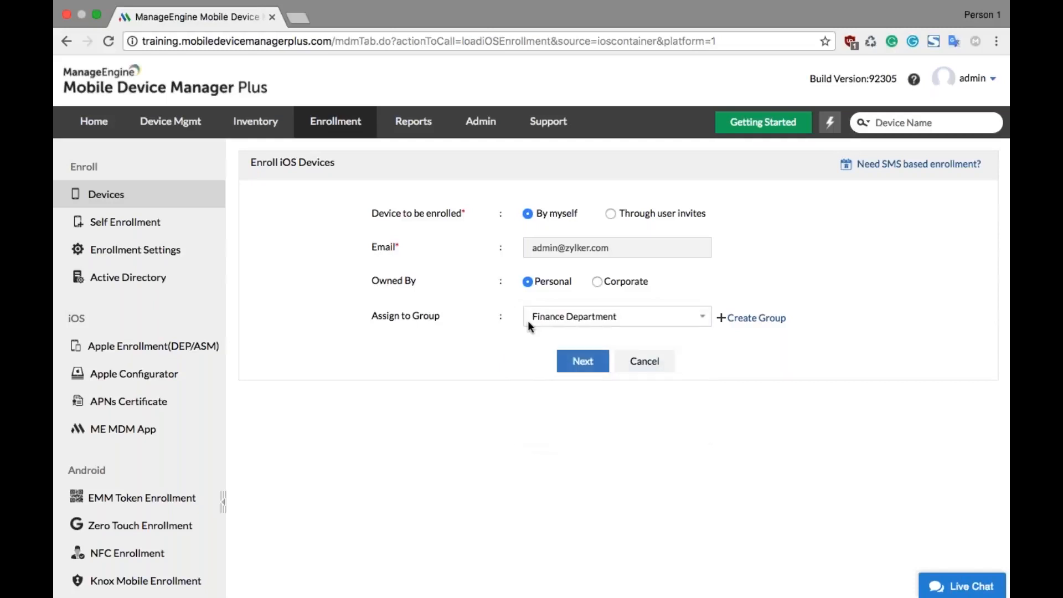
left_click(576, 361)
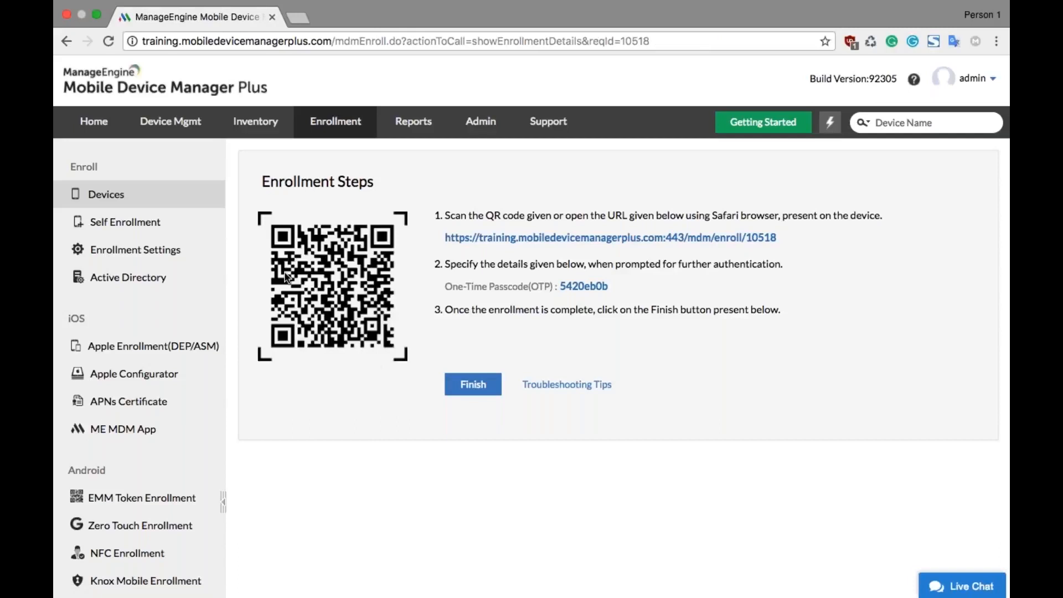
left_click(465, 391)
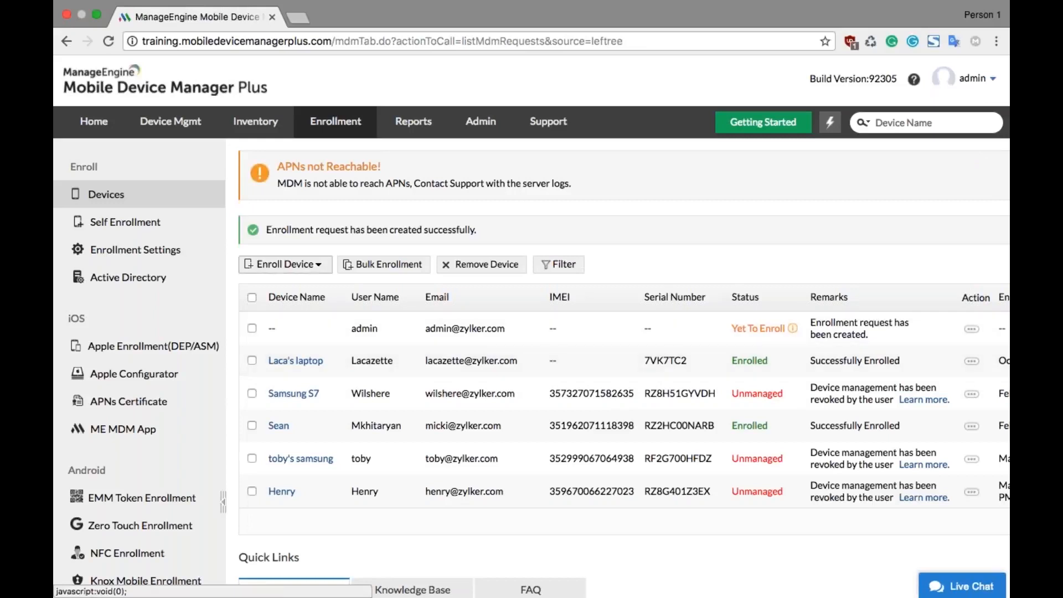
Step: Start another iOS enrollment through user invites with the Local User type and select the existing user as recipient
left_click(285, 264)
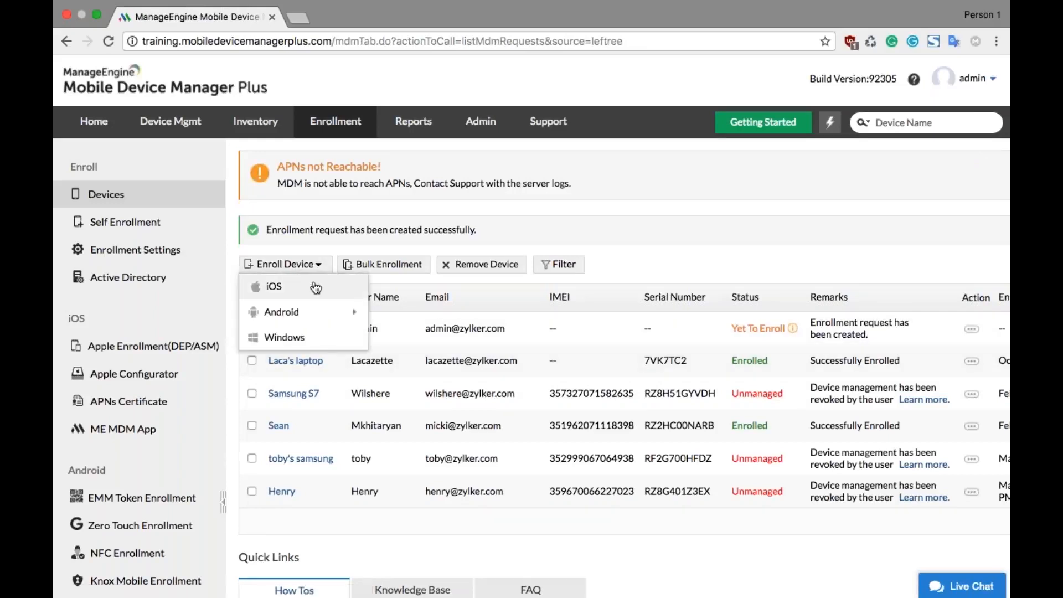
scroll(313, 285, "down", 1)
left_click(306, 253)
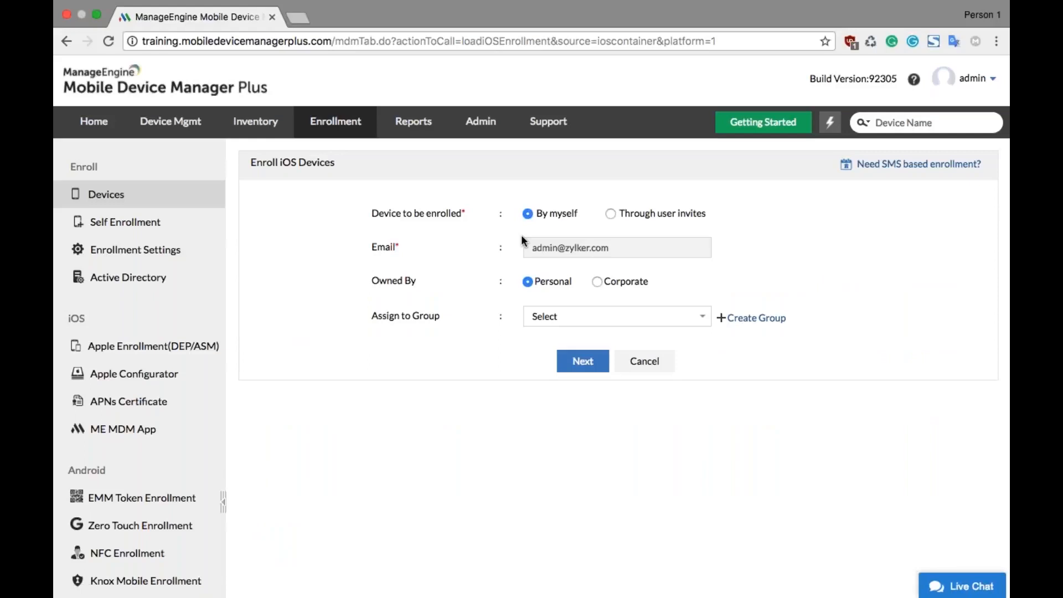
left_click(612, 214)
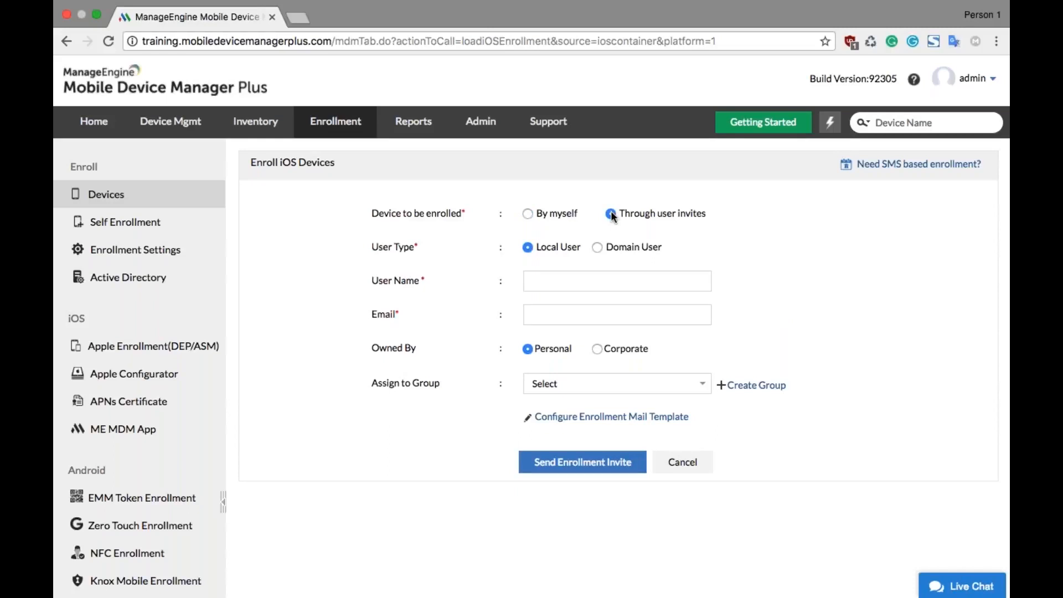
left_click(597, 248)
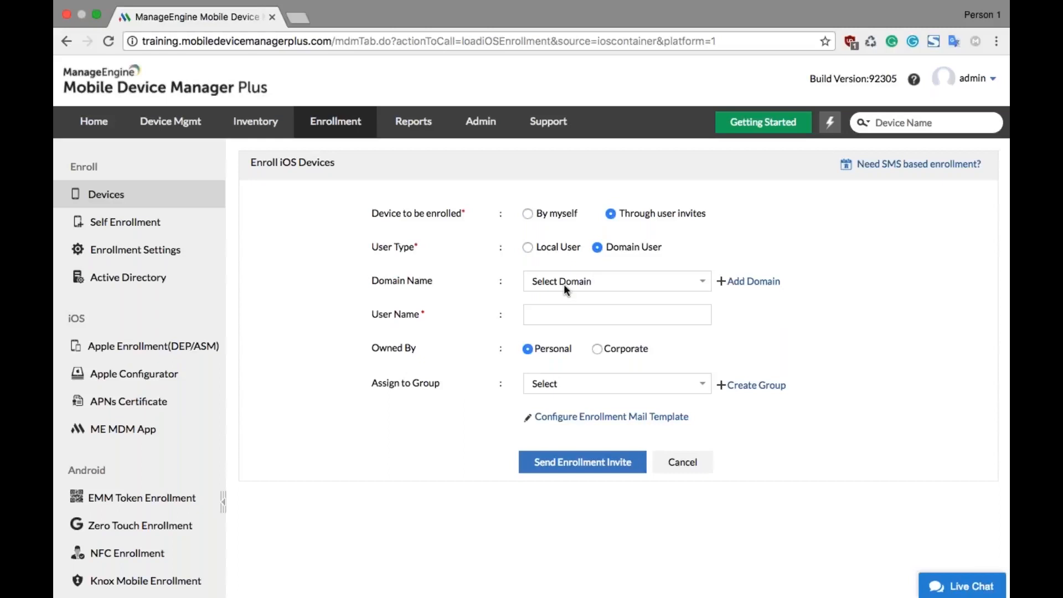
left_click(527, 248)
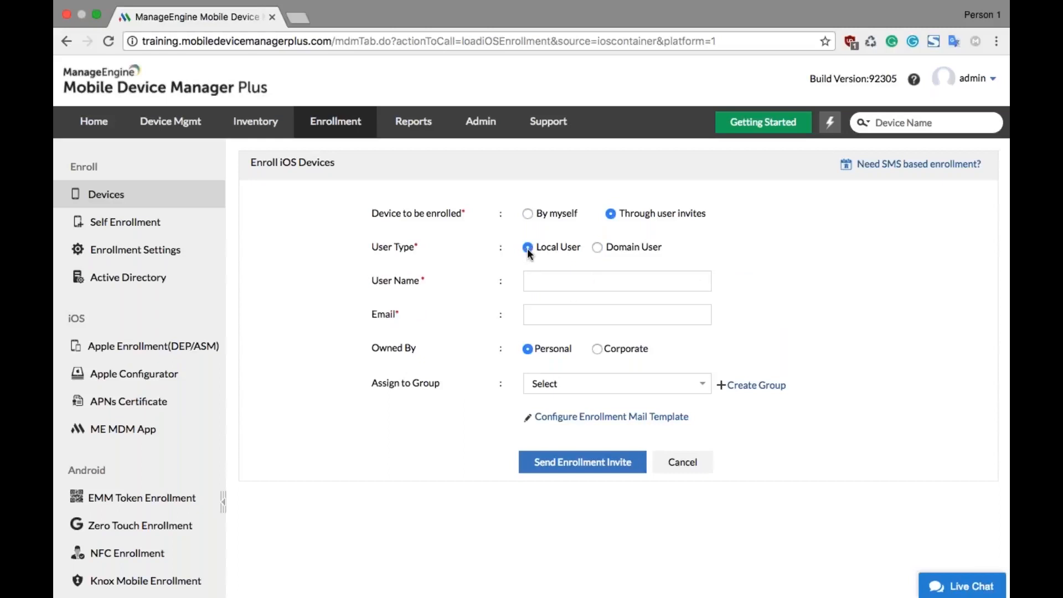
left_click(547, 277)
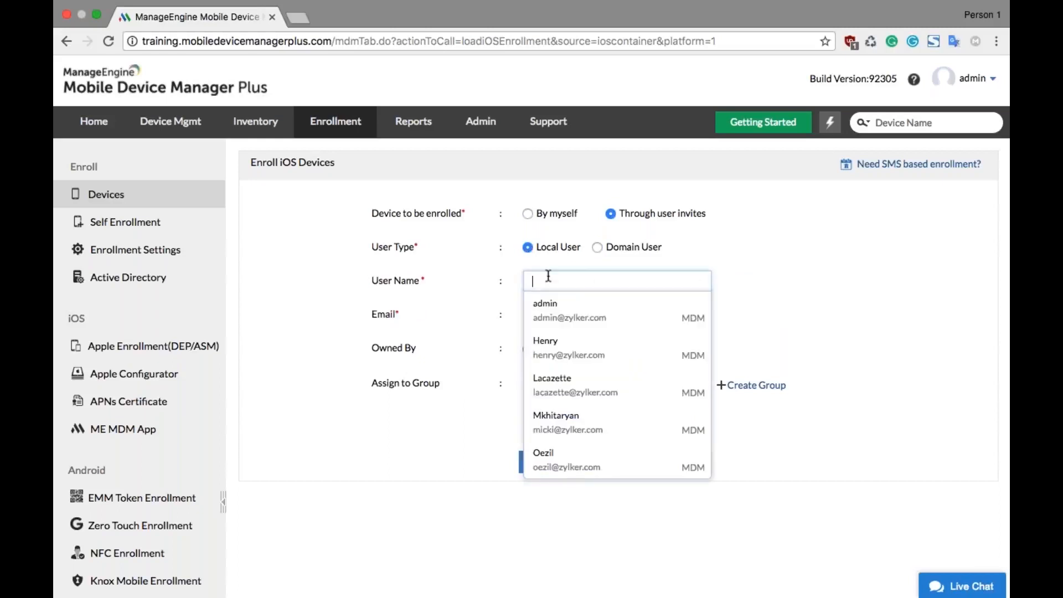
left_click(550, 352)
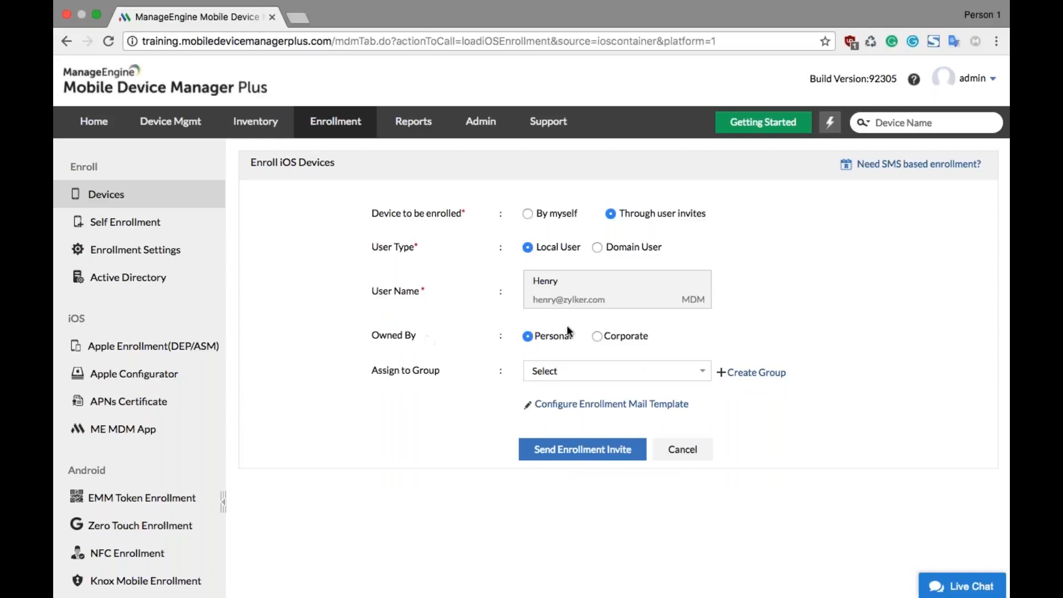
Step: Assign the invited user's device to the HR Department group and send the enrollment invite
left_click(595, 336)
left_click(551, 371)
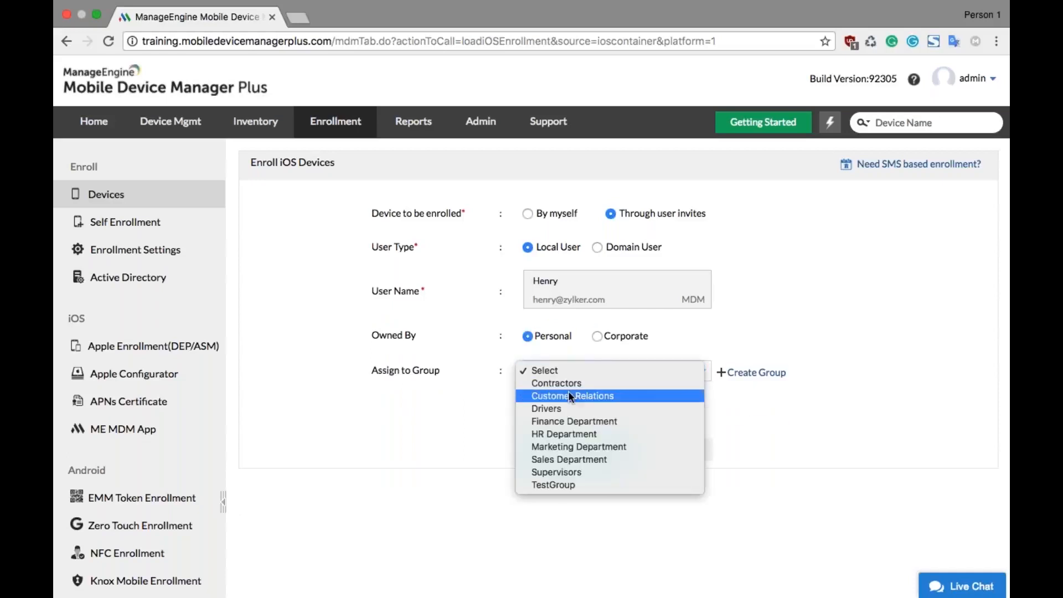
left_click(594, 434)
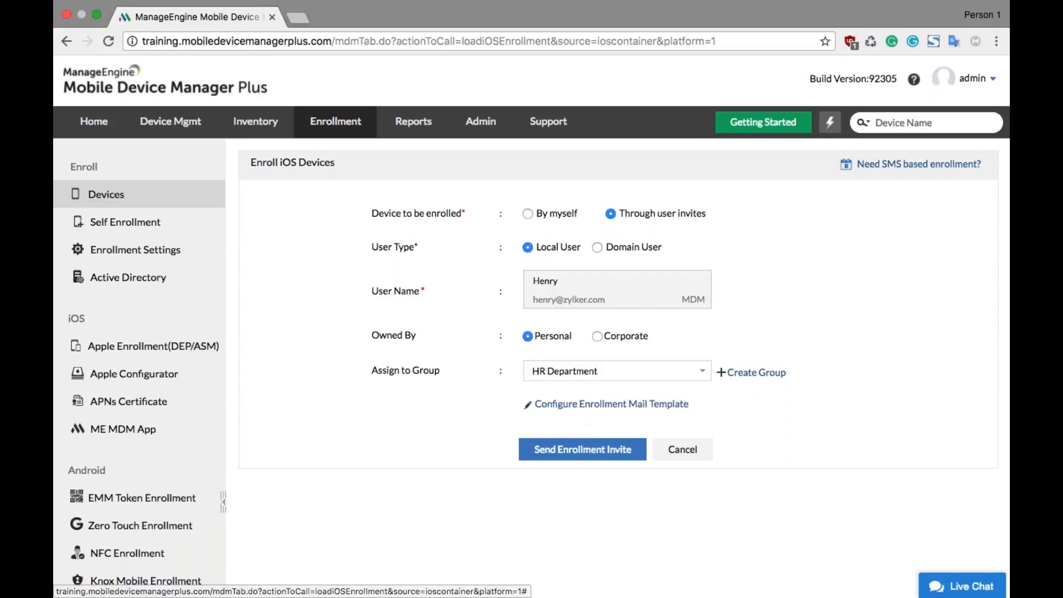
left_click(602, 448)
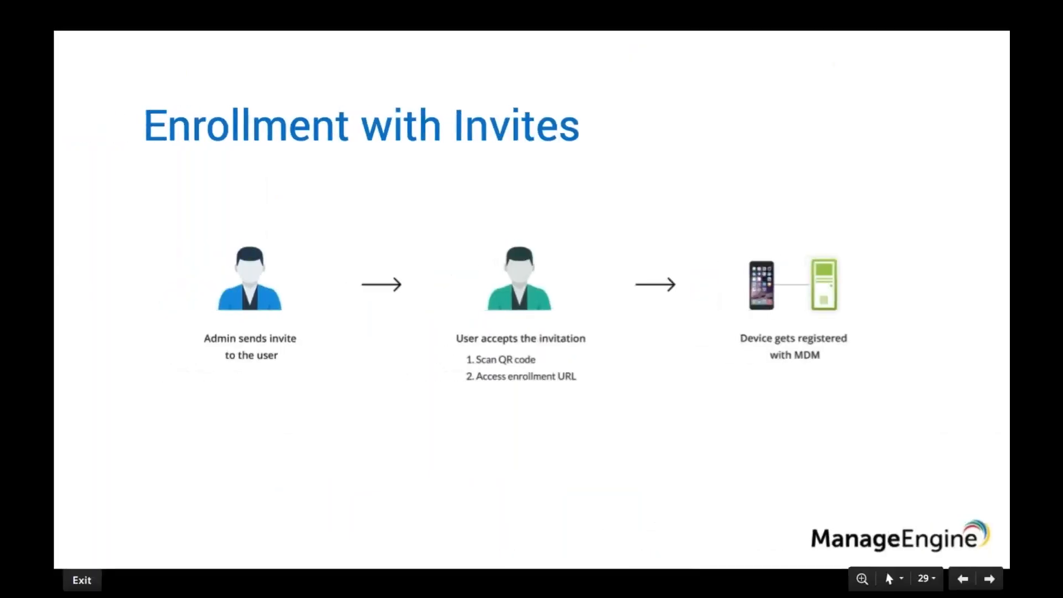
key("Right")
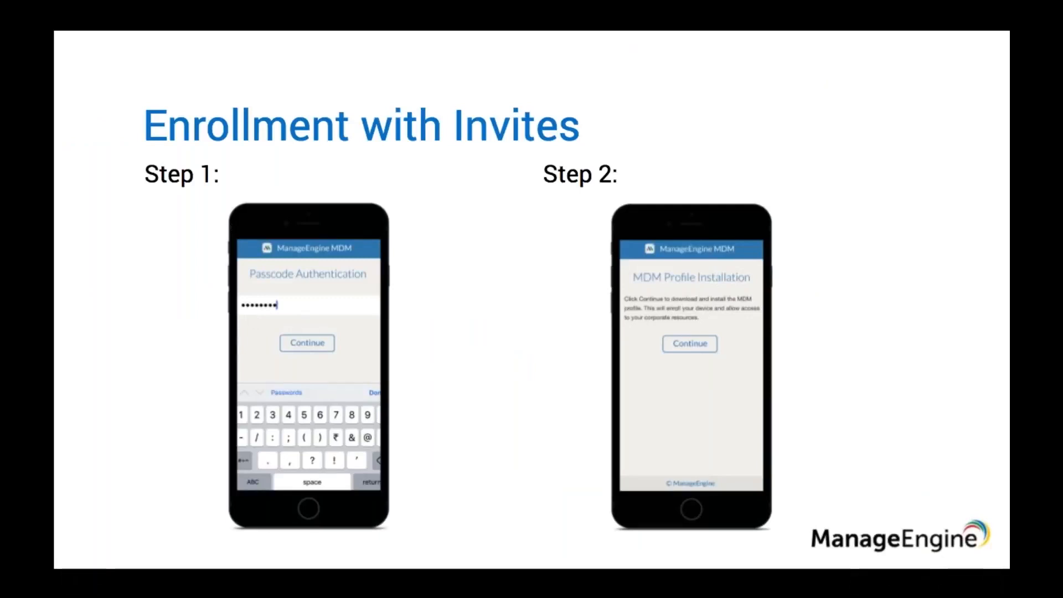
key("Right")
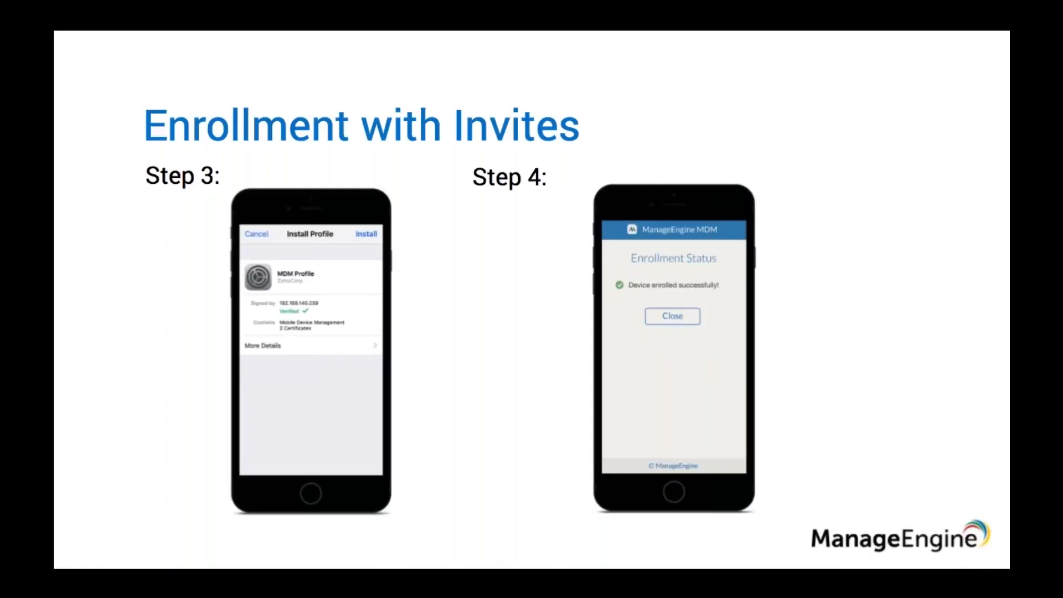
key("ctrl+Right")
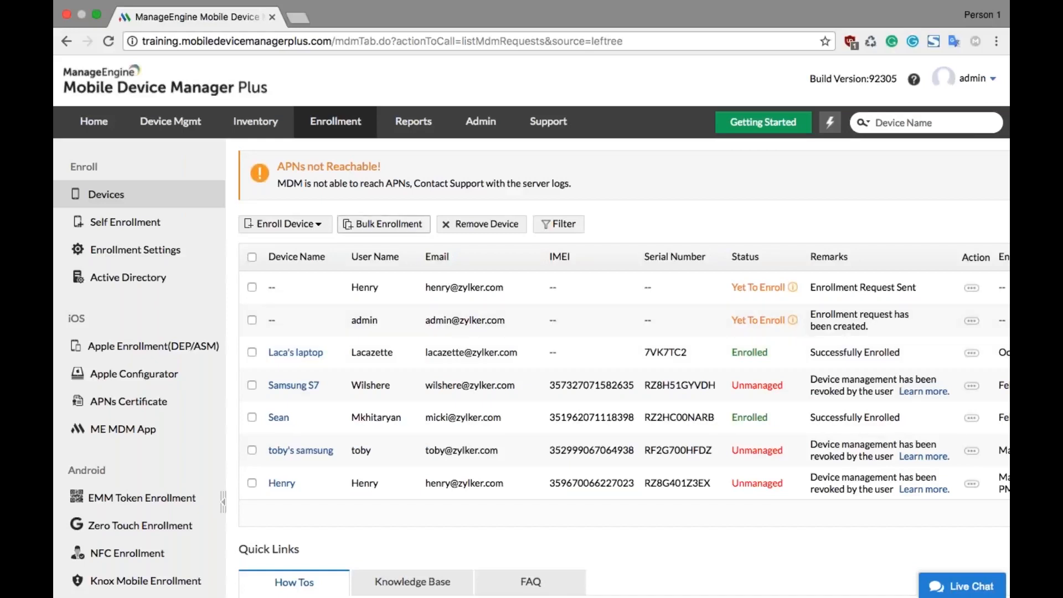
Step: Examine the example CSV format for bulk enrollment requests and leave the import without choosing a file
left_click(394, 232)
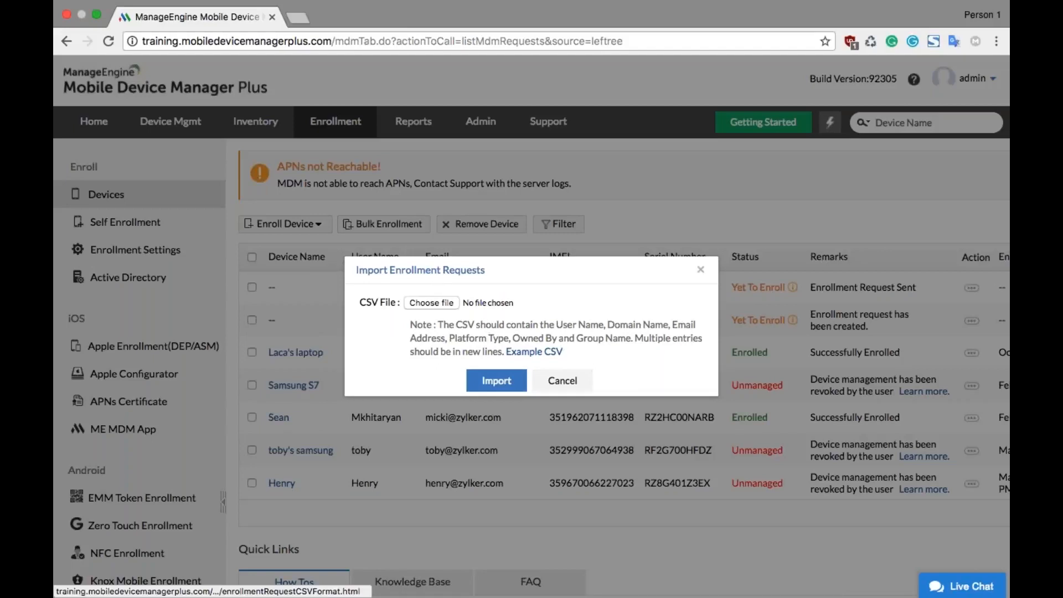
left_click(534, 352)
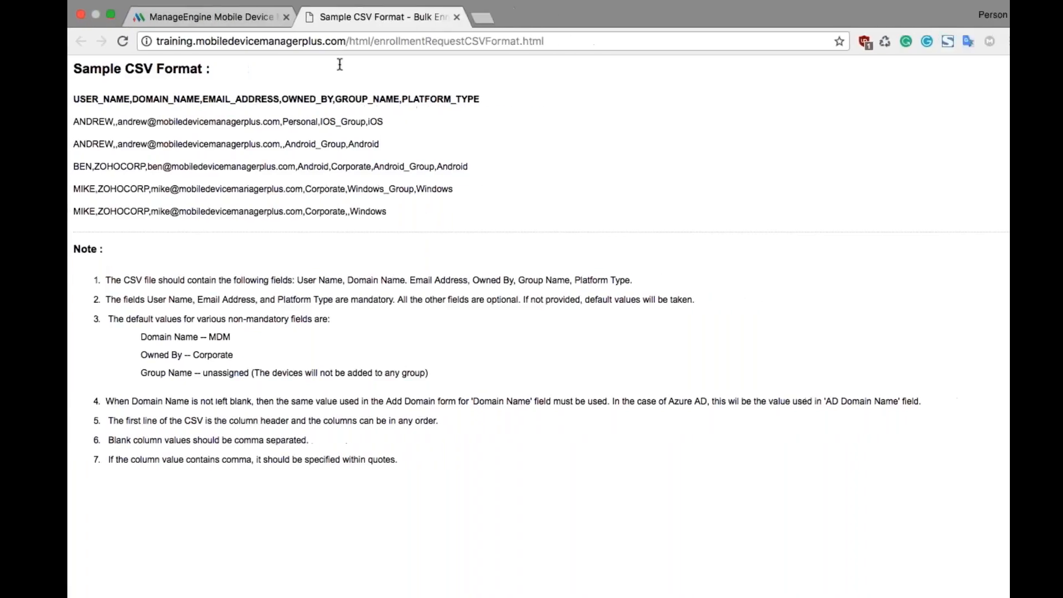
left_click(244, 17)
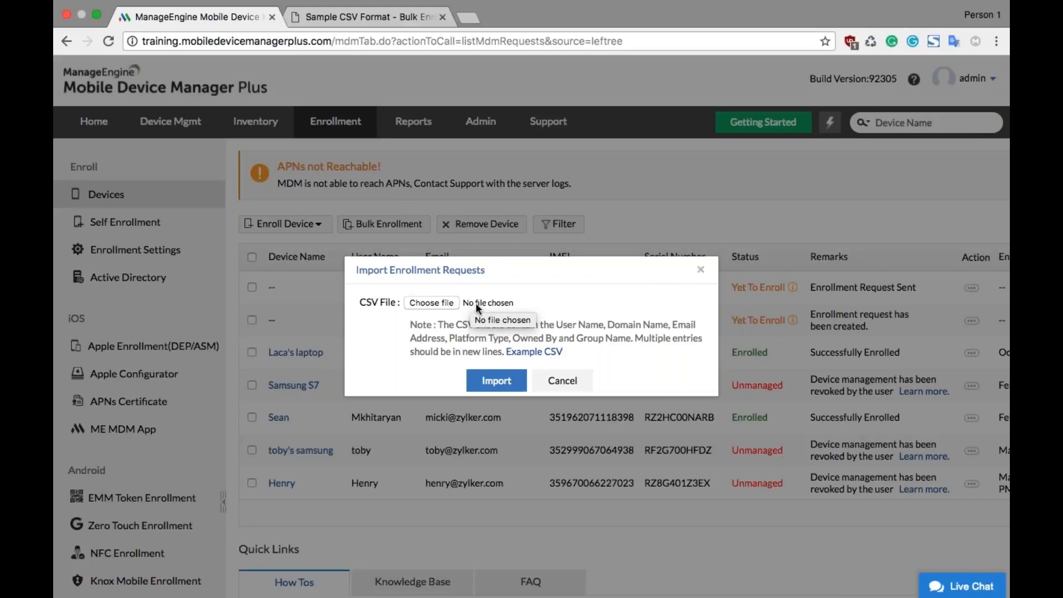
left_click(562, 380)
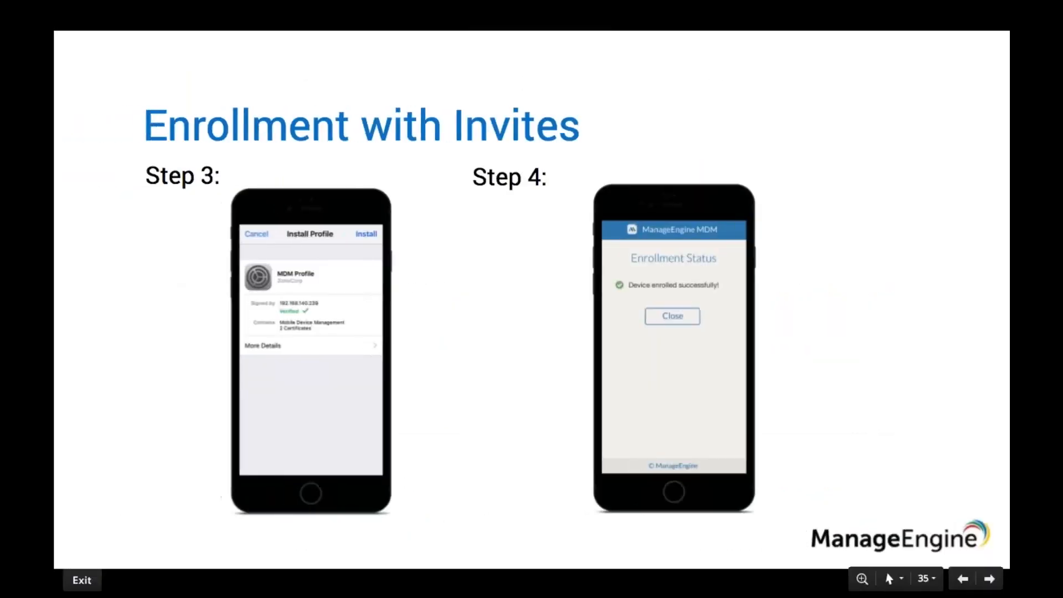
key("Right")
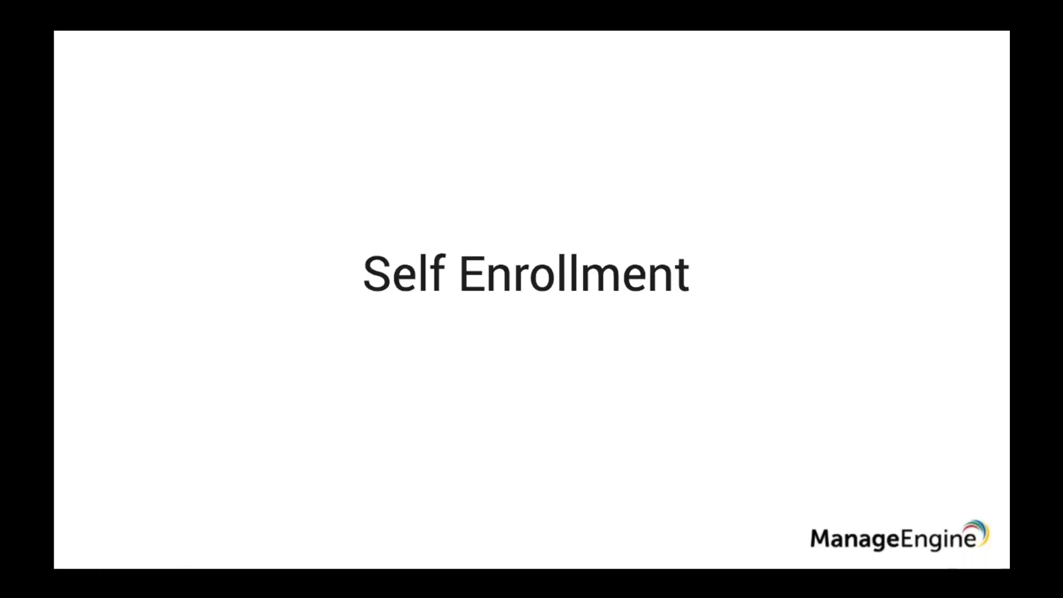
key("Right")
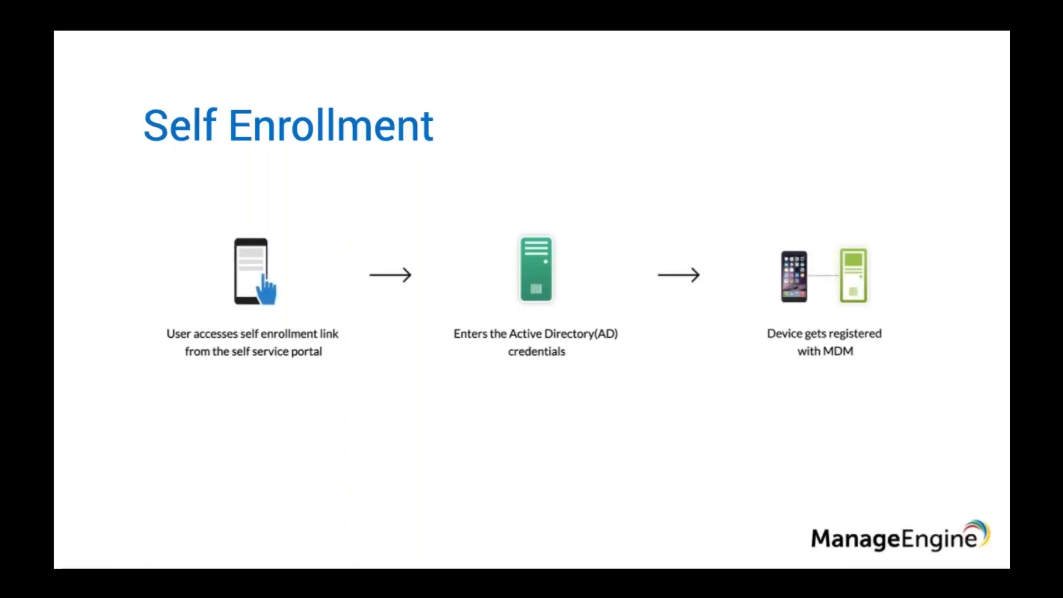
Step: Switch to Mobile Device Manager Plus and set self enrollment to allow all AD groups, with the field for excluding specific groups shown
key("ctrl+Right")
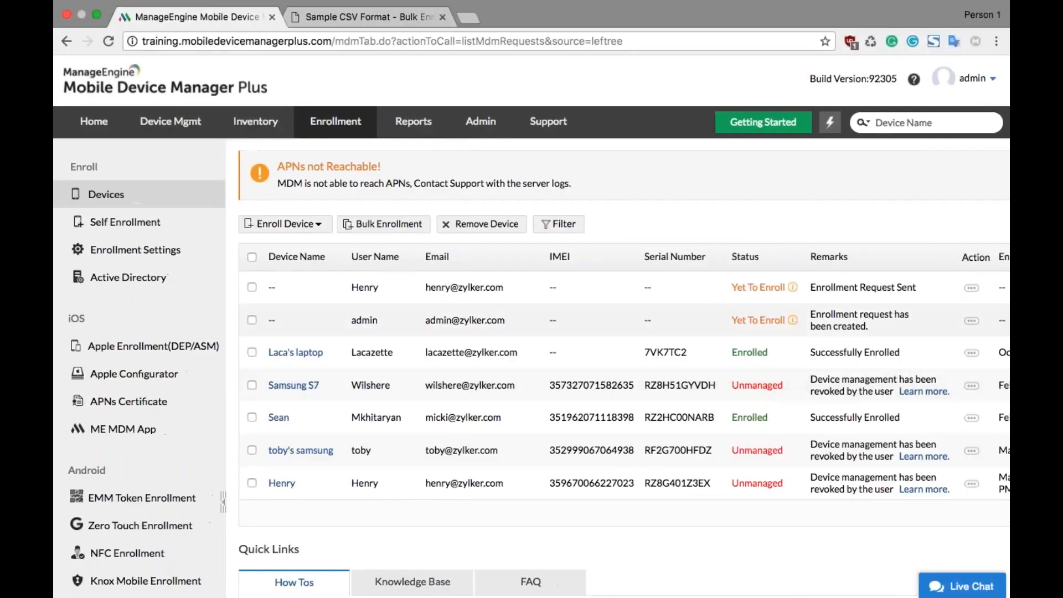
left_click(206, 228)
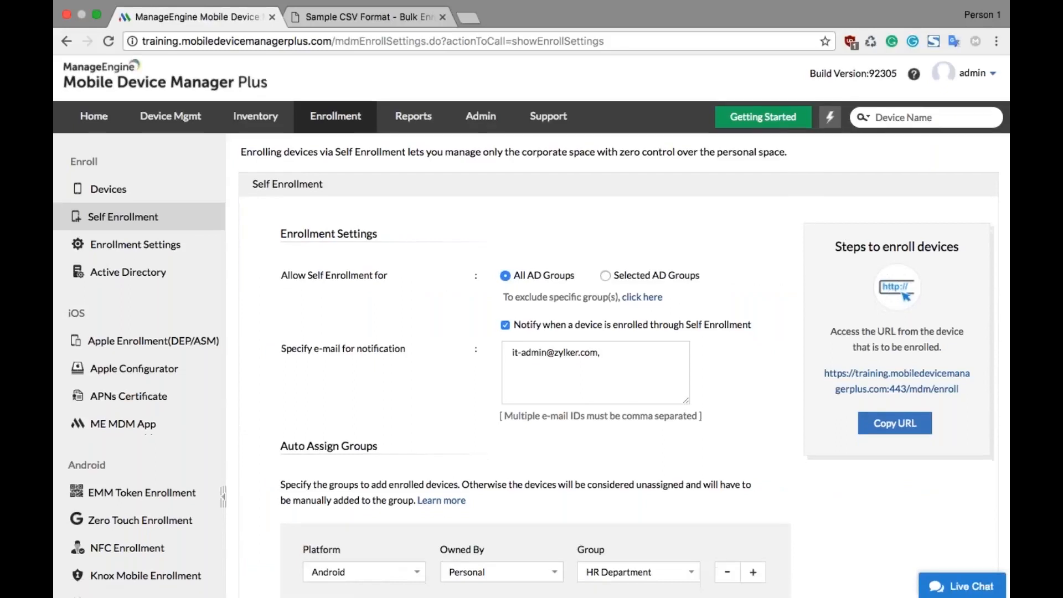
scroll(532, 310, "down", 2)
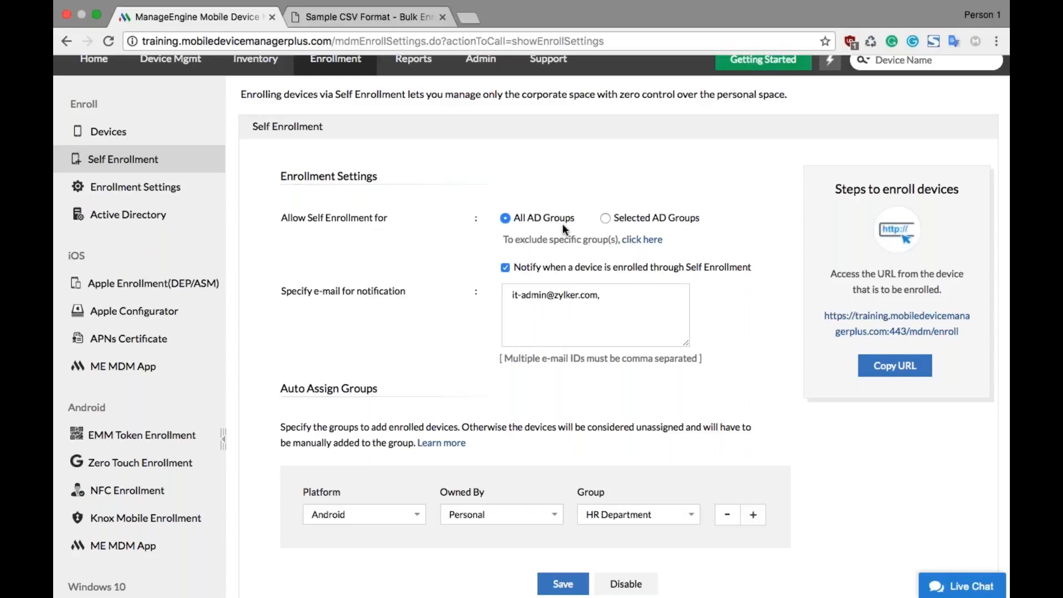
left_click(605, 218)
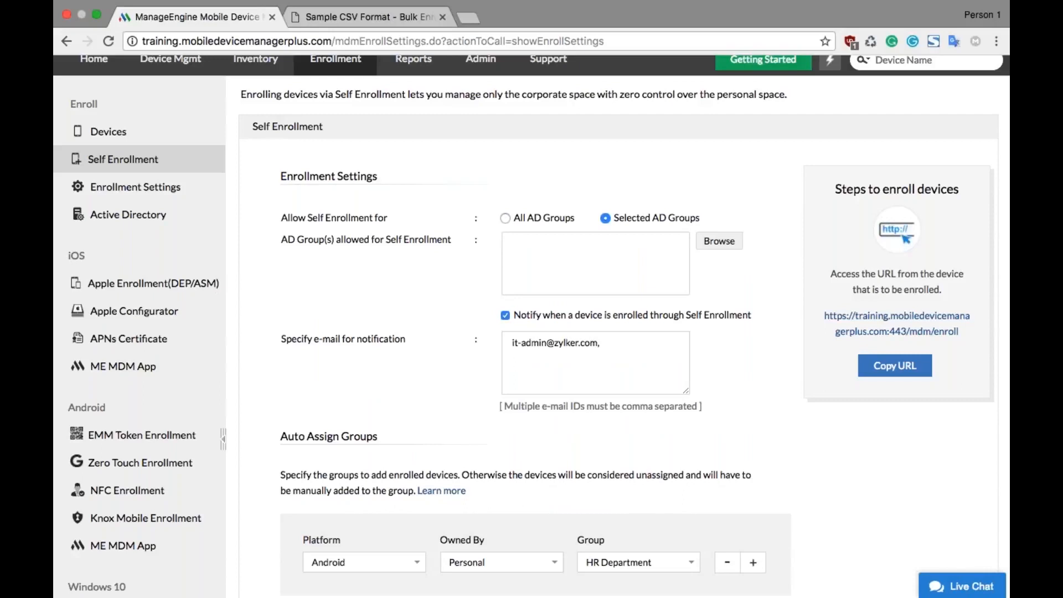
left_click(505, 218)
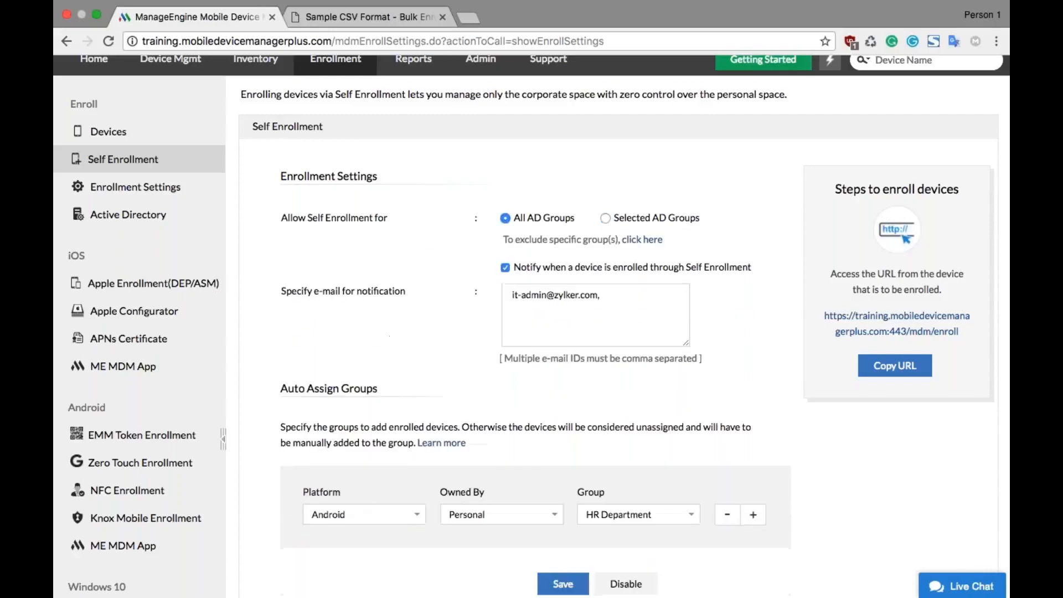
left_click(639, 240)
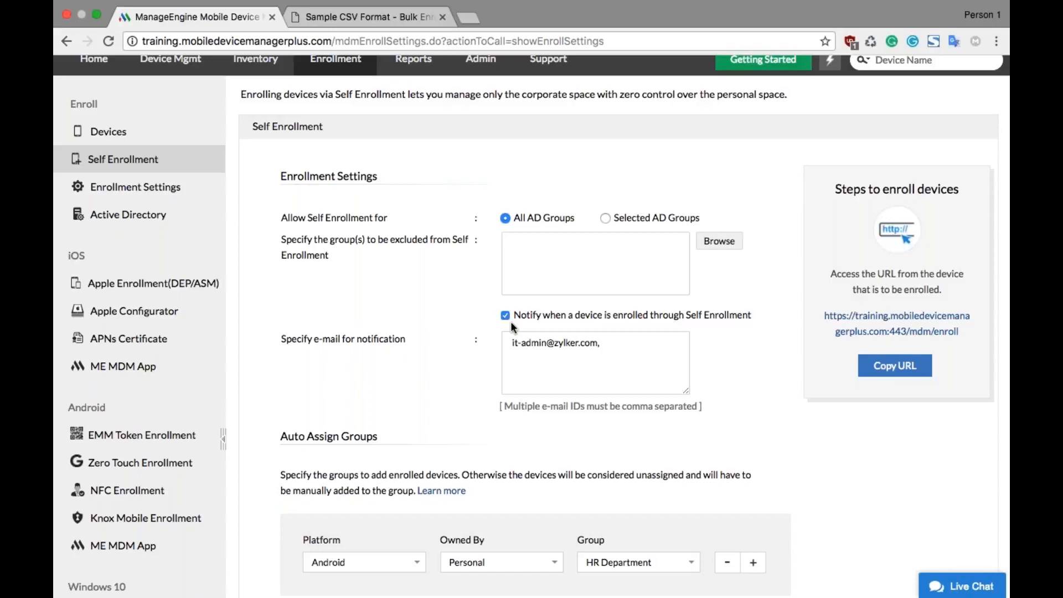
Step: Try Windows as the platform of the existing auto-assign rule, then set it back to personal Android devices in the HR Department group
scroll(510, 321, "down", 3)
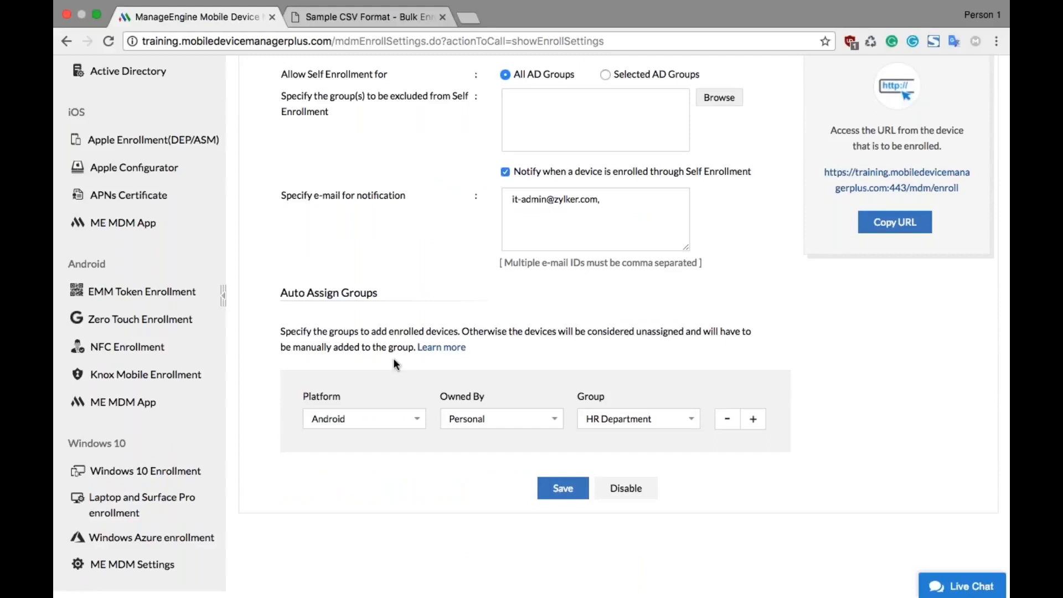
left_click(387, 424)
left_click(387, 424)
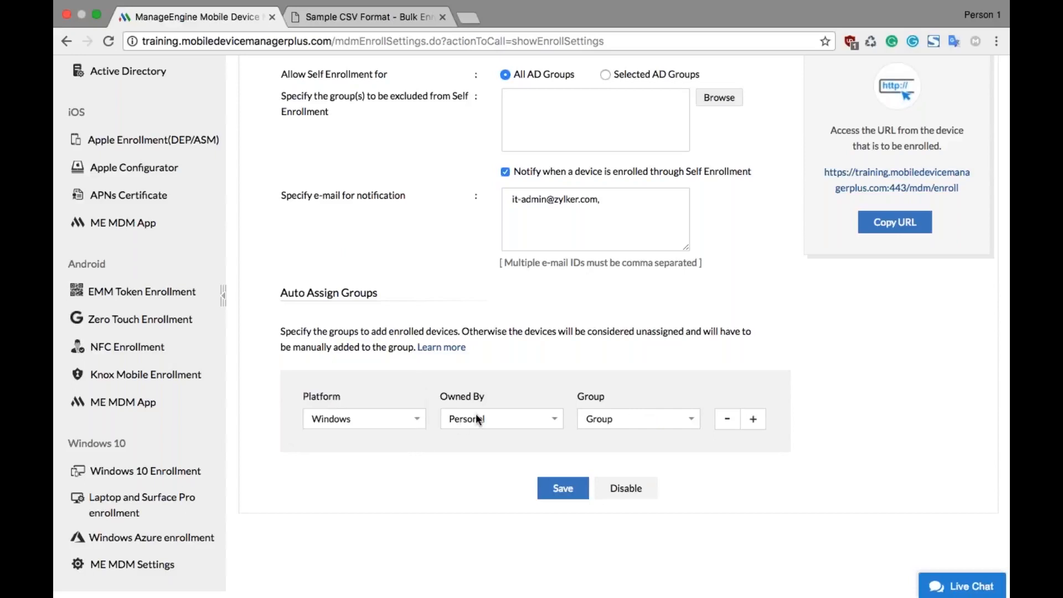
left_click(477, 418)
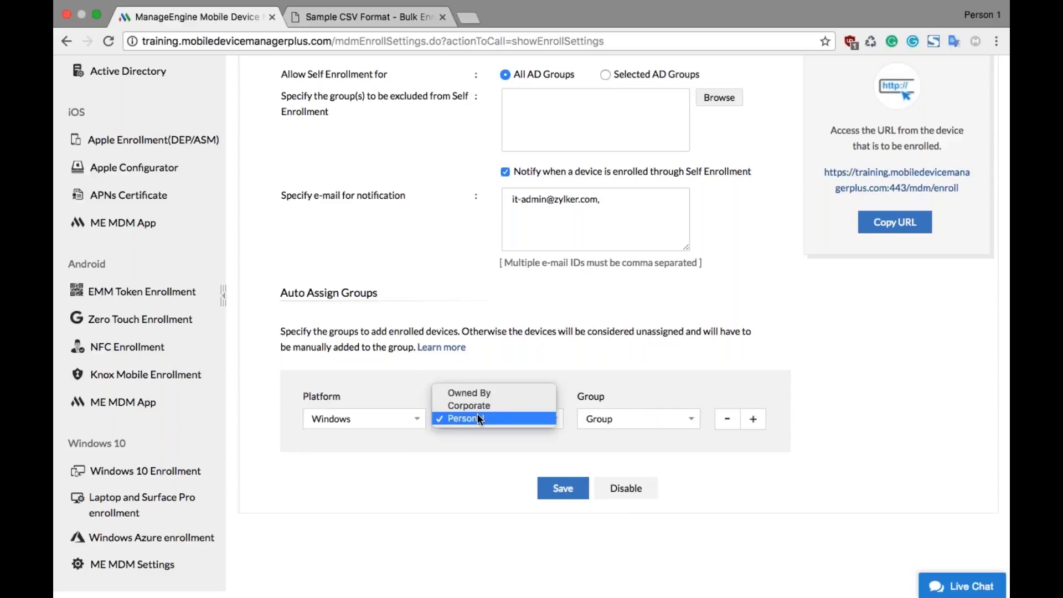
left_click(481, 418)
left_click(407, 416)
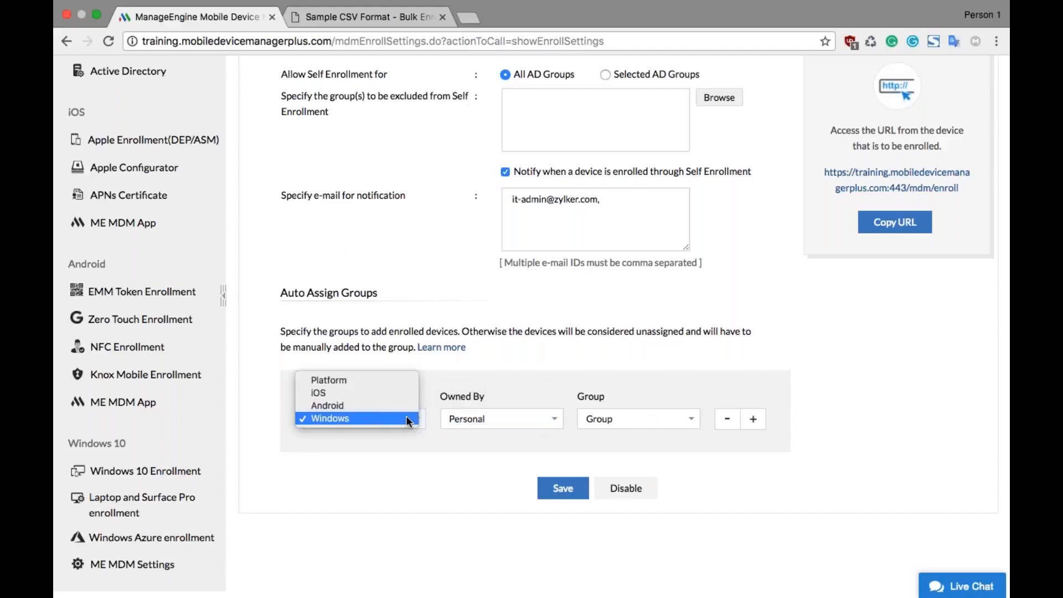
left_click(379, 402)
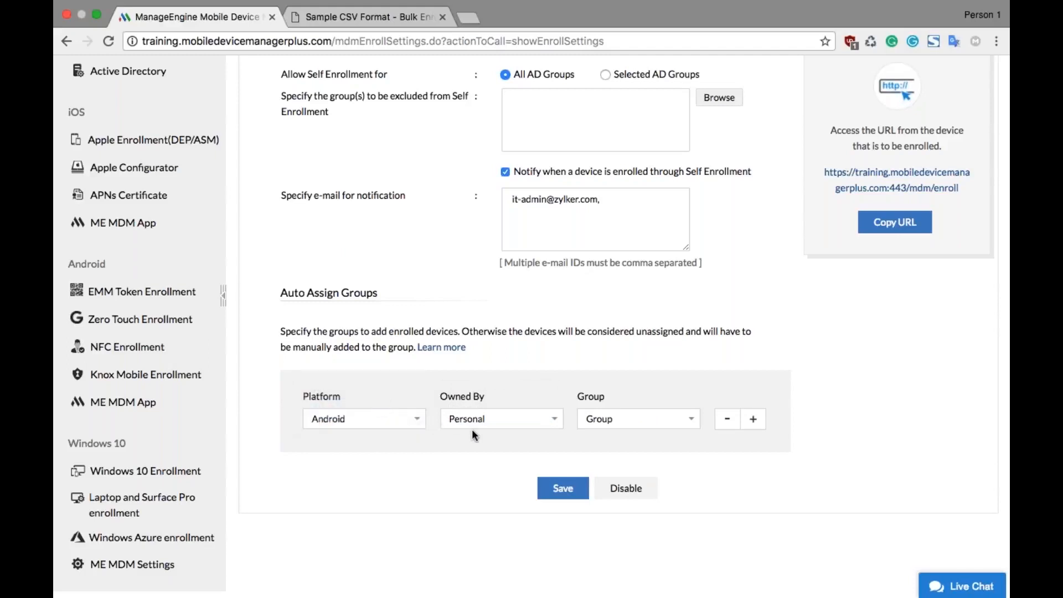
left_click(627, 420)
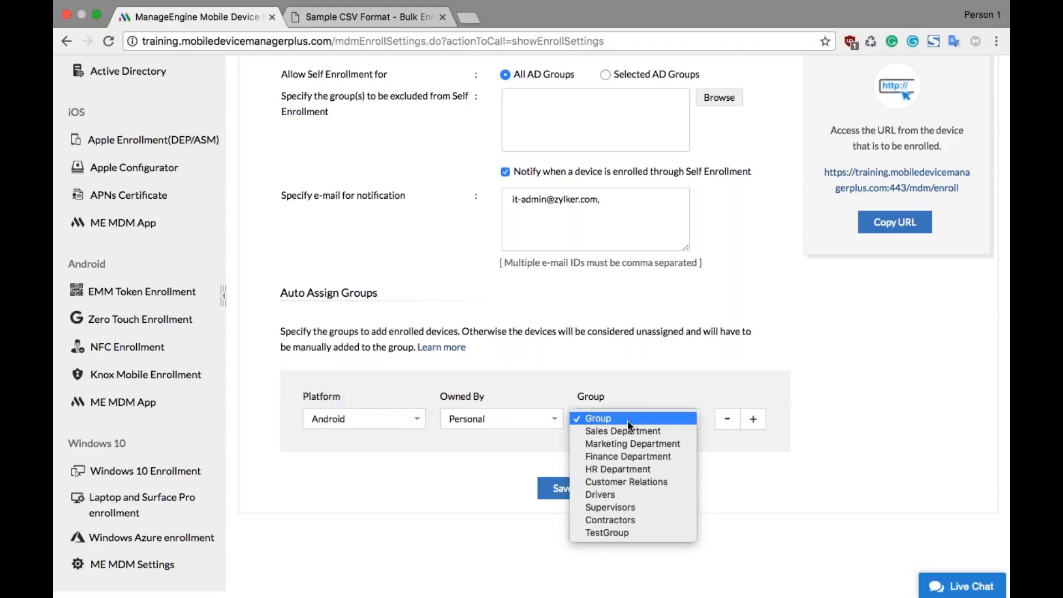
left_click(639, 467)
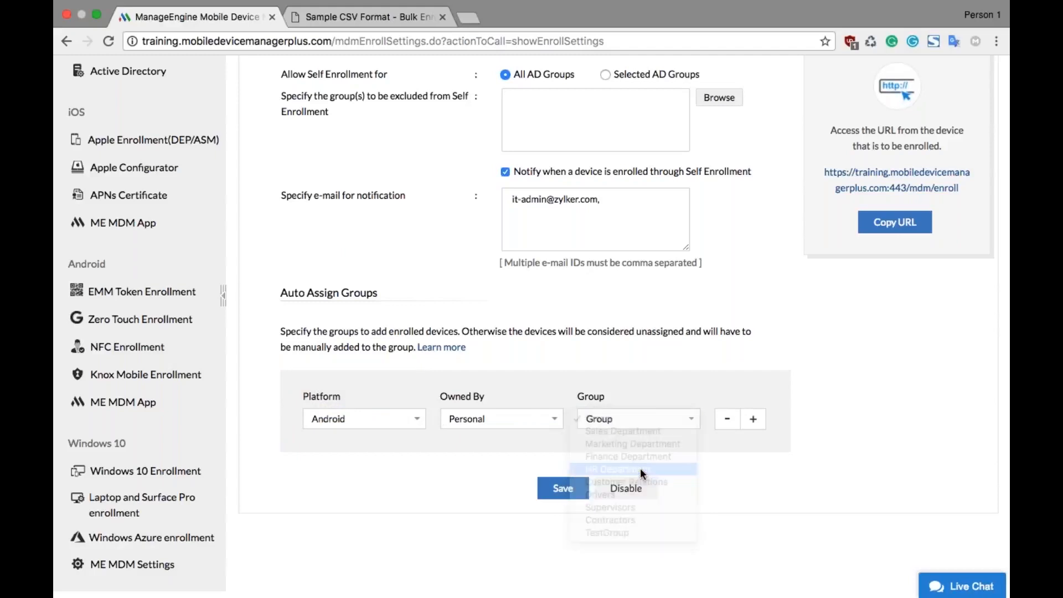
Step: Add a second auto-assign rule that puts corporate-owned Windows devices in the Finance Department group
left_click(751, 420)
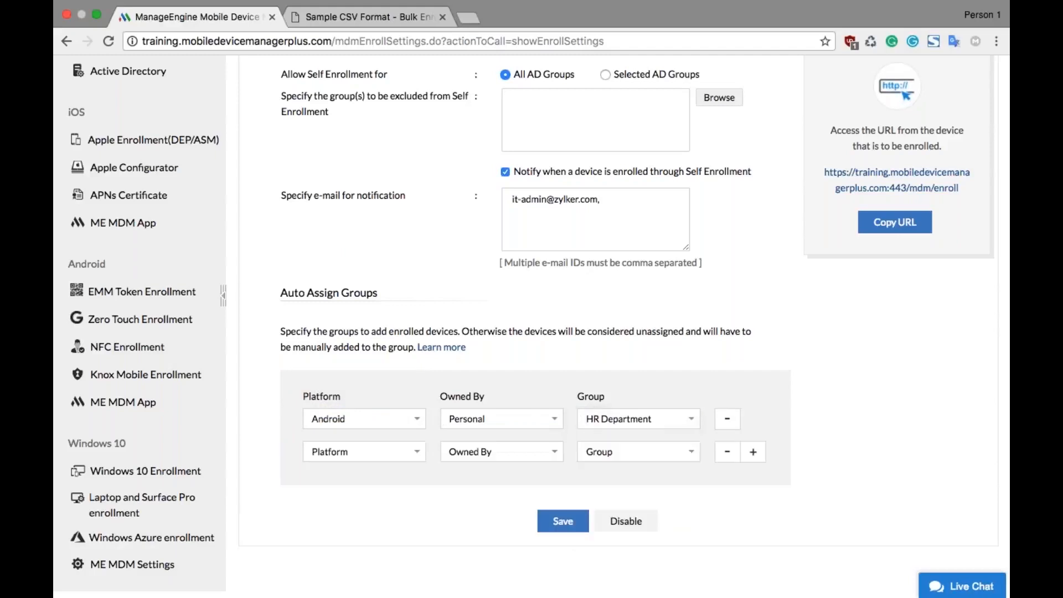
left_click(337, 455)
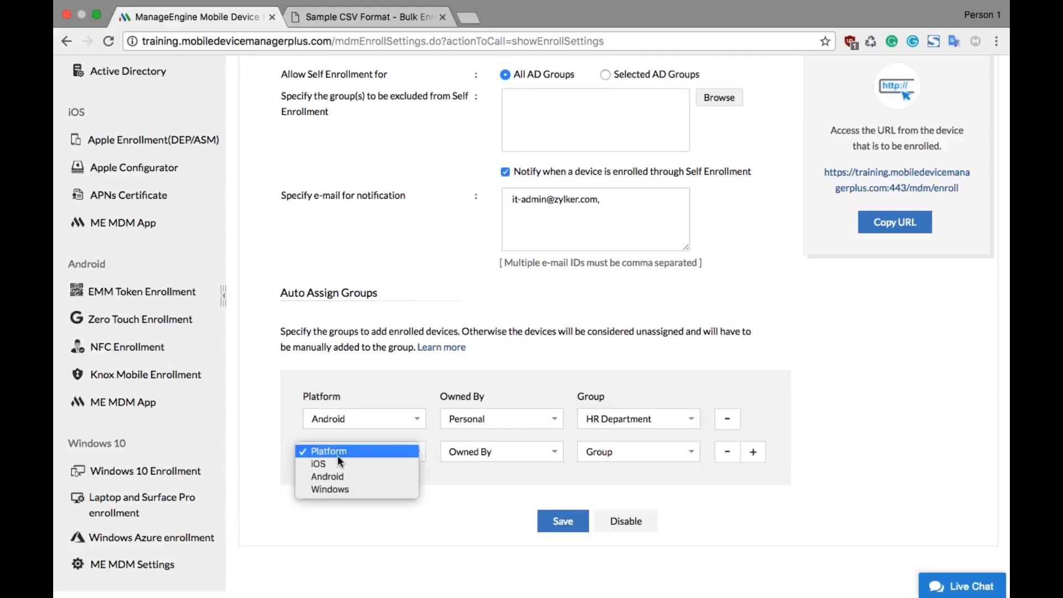
left_click(350, 491)
left_click(467, 456)
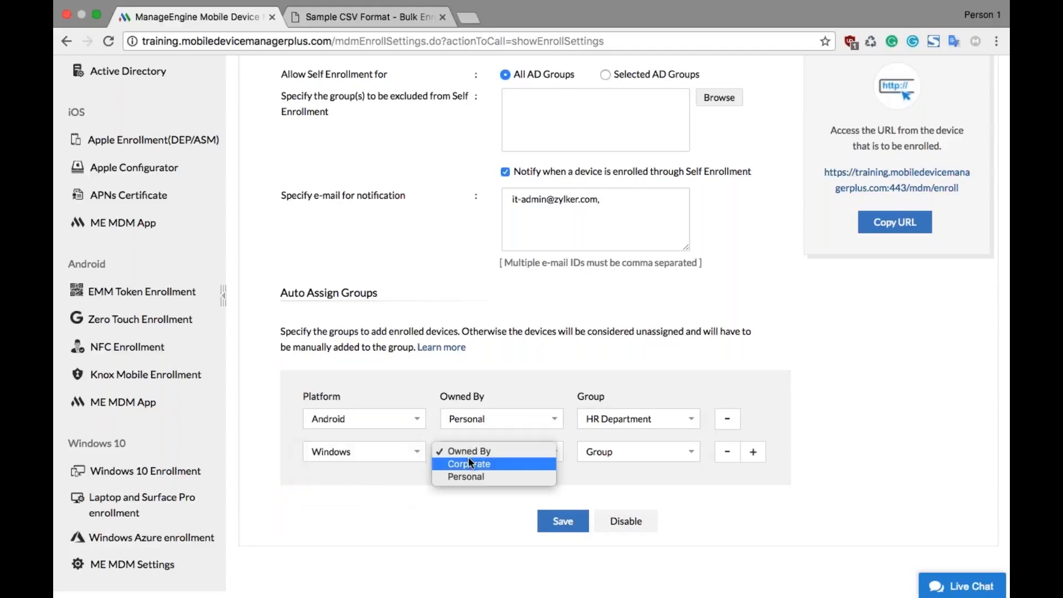
left_click(475, 462)
left_click(594, 449)
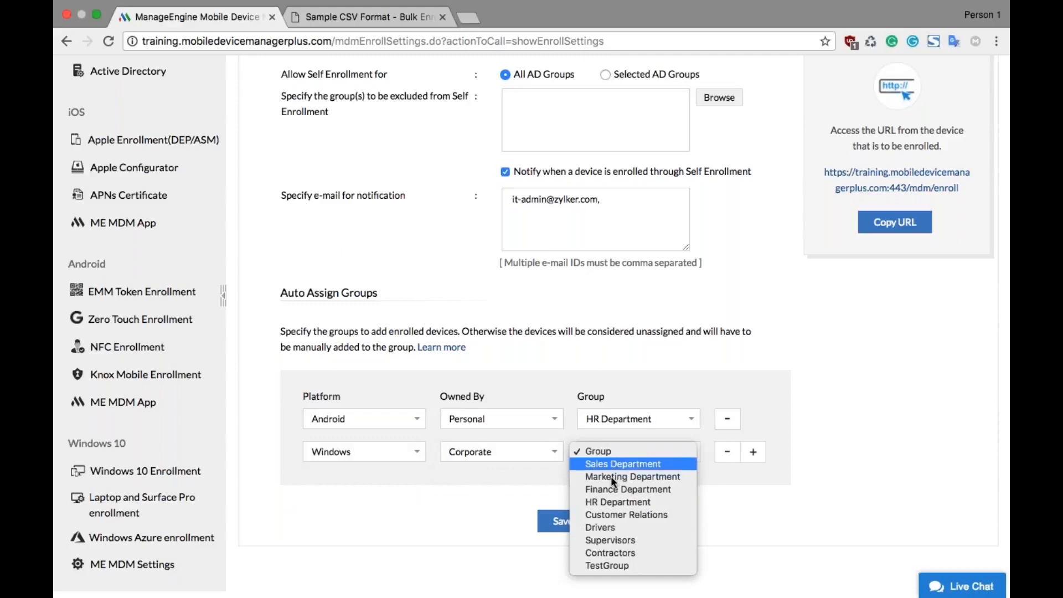
left_click(627, 489)
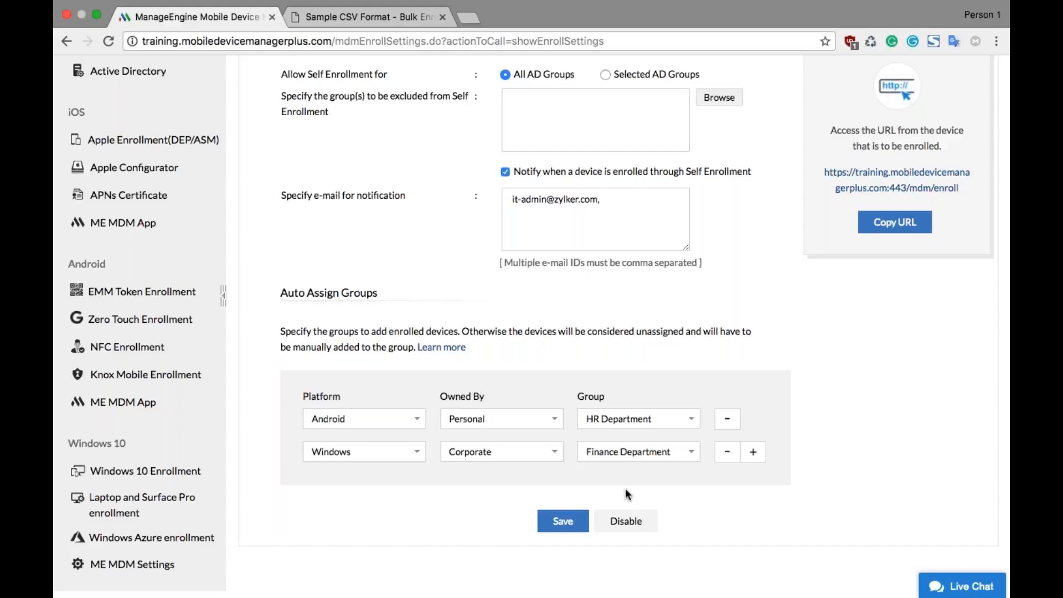
Step: Remove the trailing comma from the notification e-mail address and save the self enrollment settings
scroll(626, 487, "up", 1)
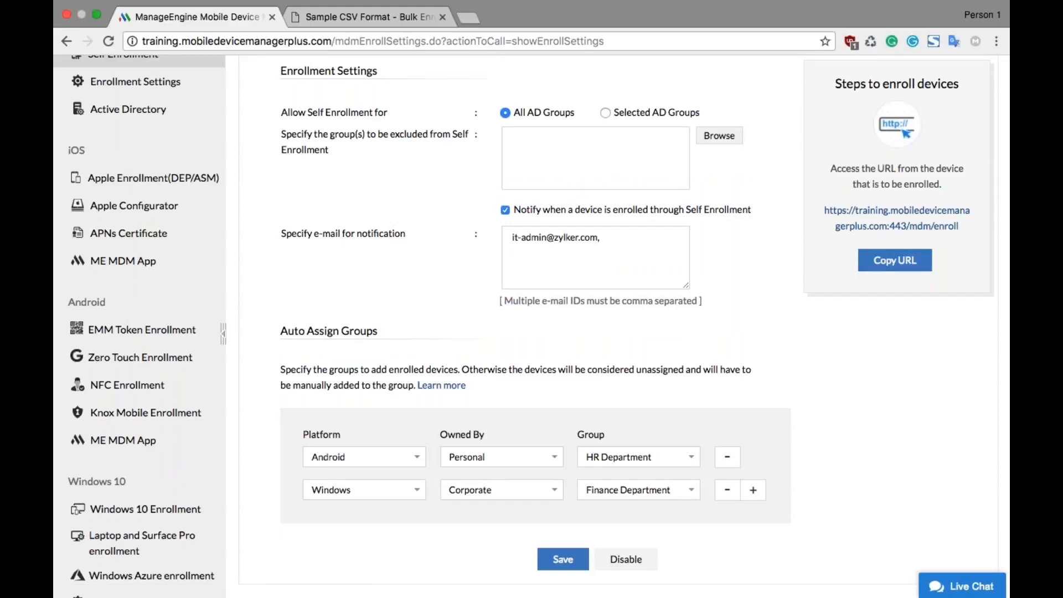
scroll(553, 491, "down", 2)
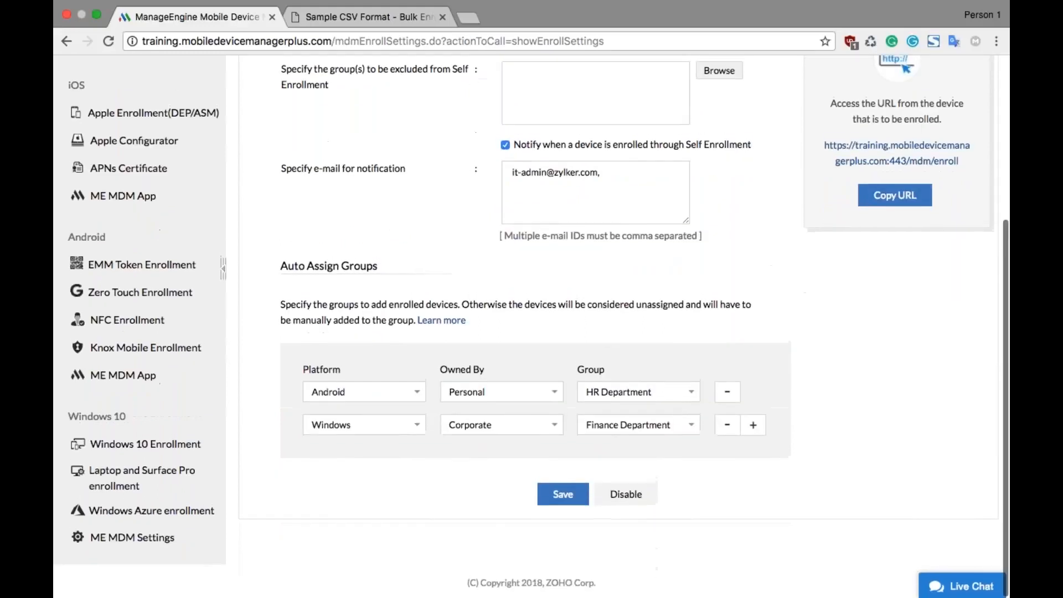
left_click(557, 496)
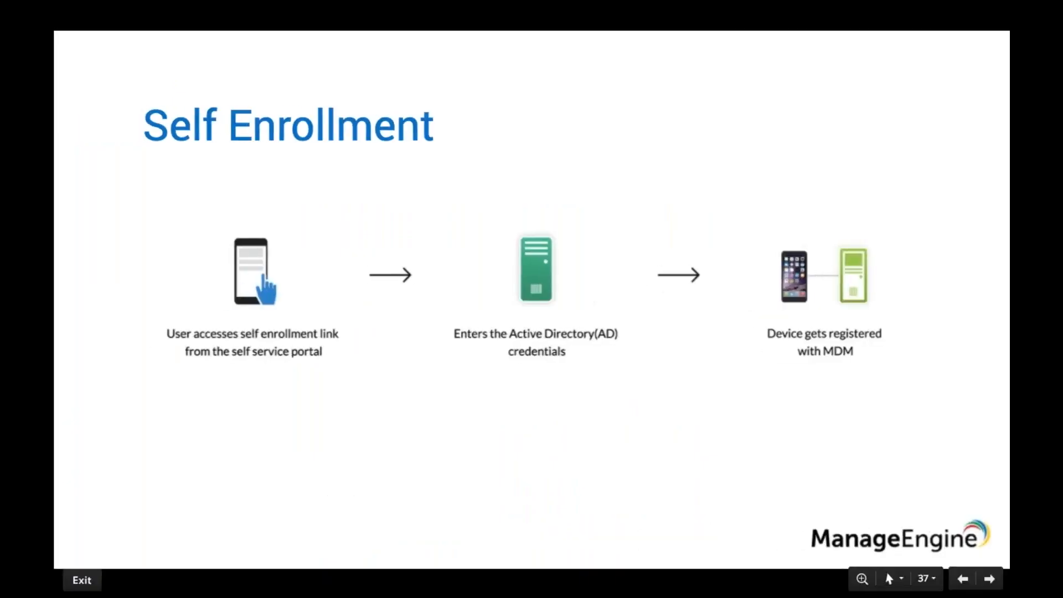
key("Right")
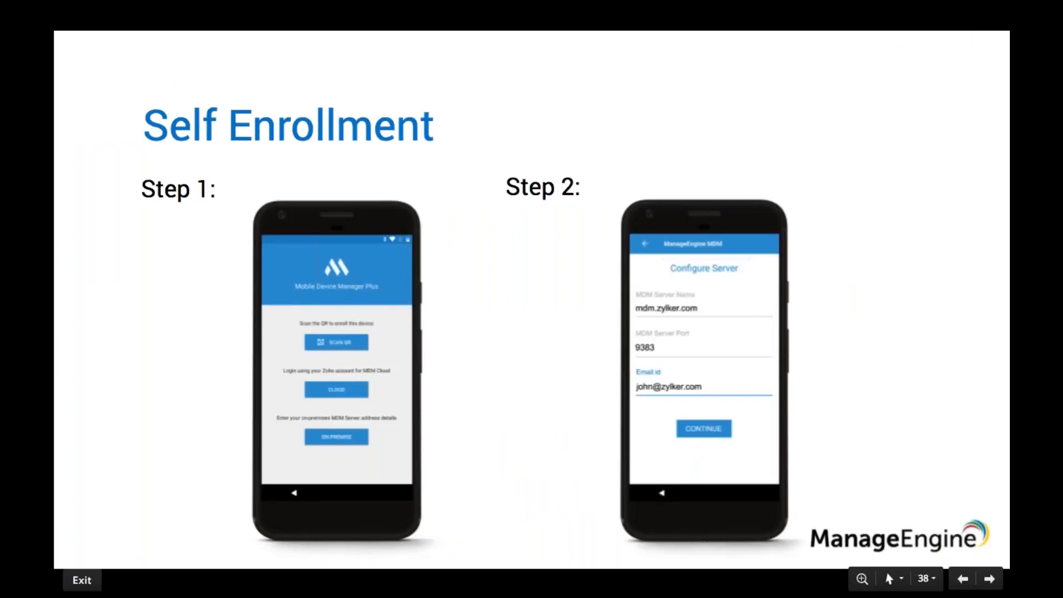
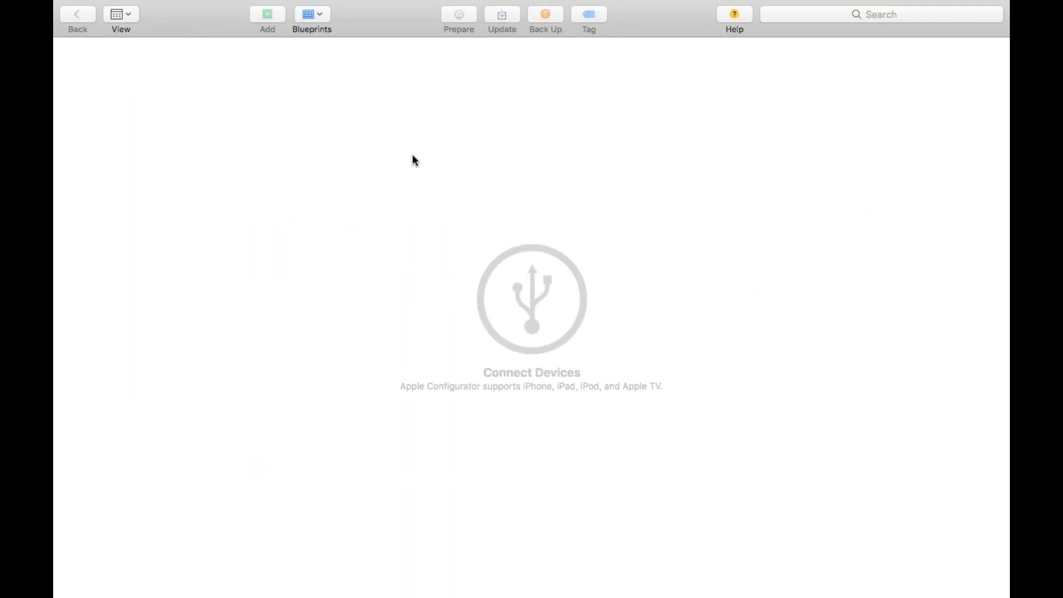
Step: Switch to Apple Configurator 2 and create a new blueprint named Zylker
left_click(227, 13)
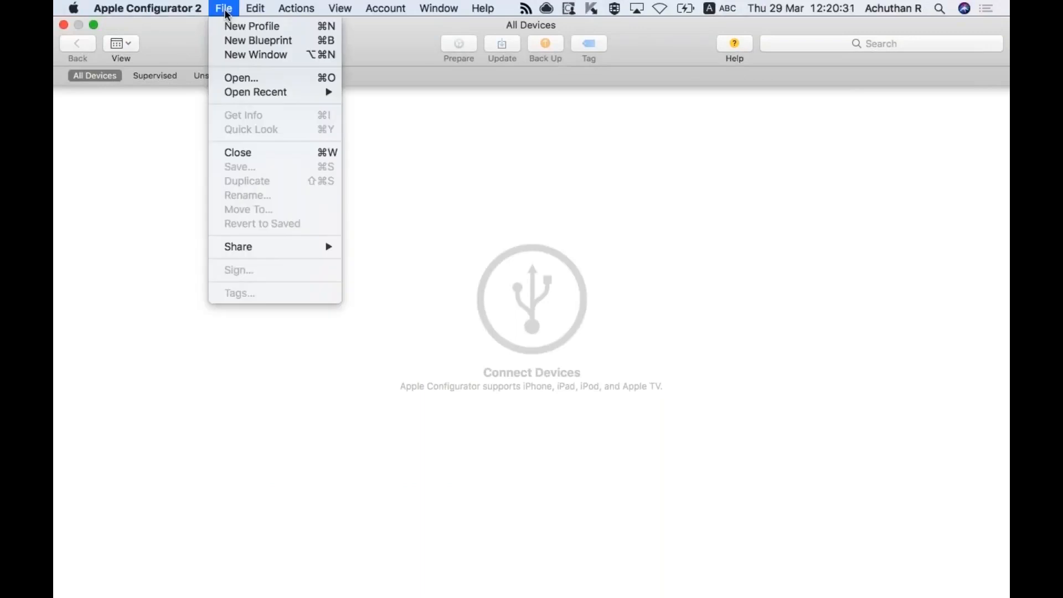
left_click(245, 35)
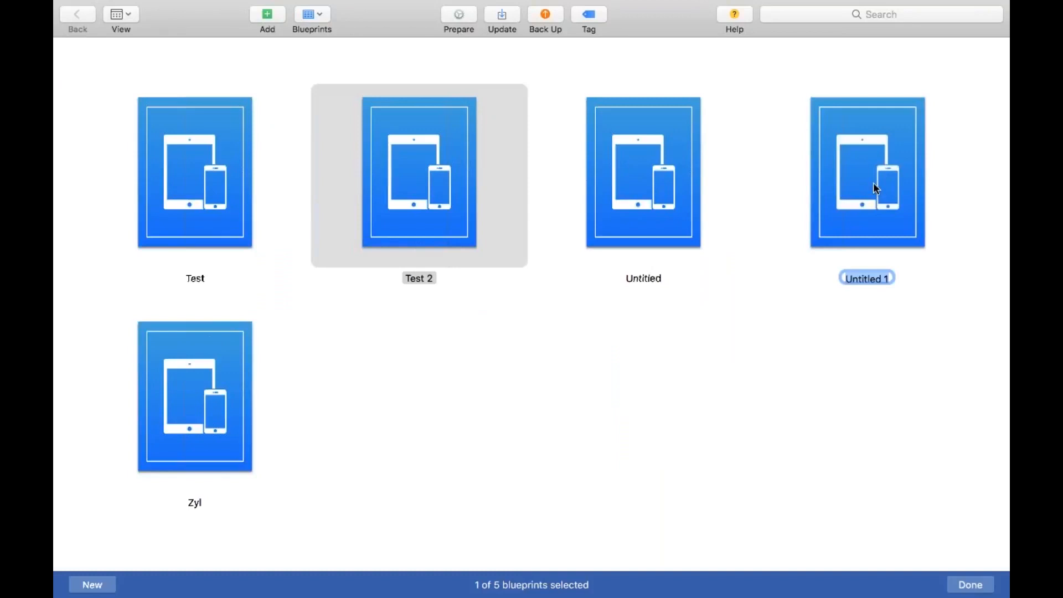
type("Z")
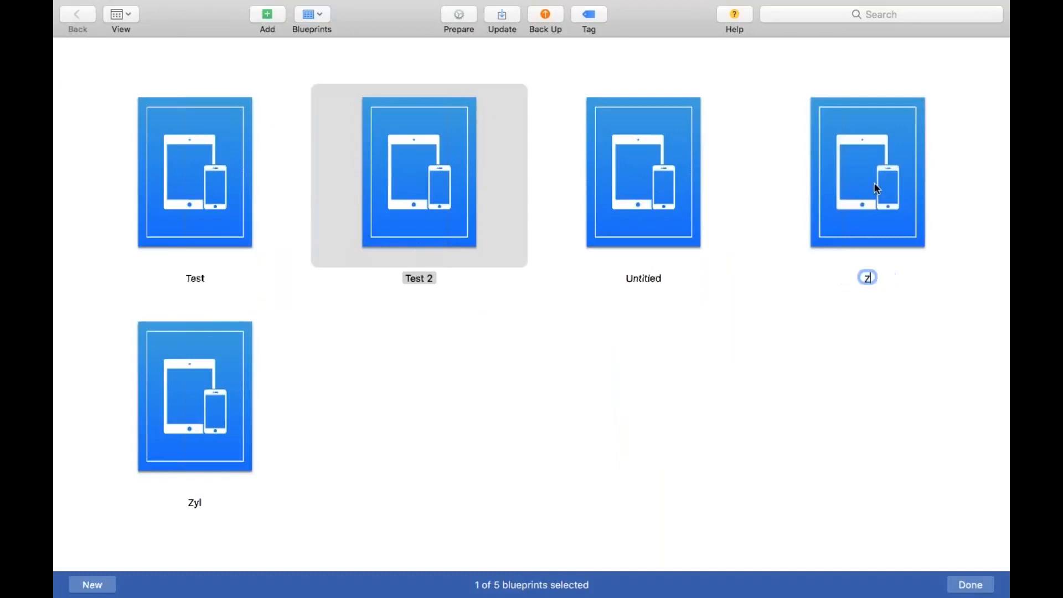
type("ylker")
key("Return")
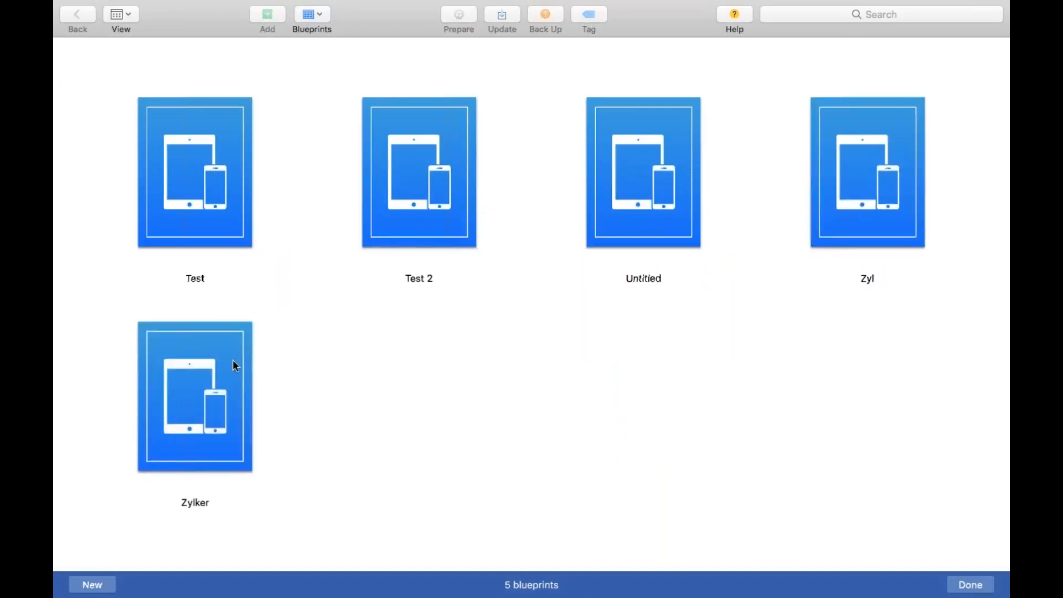
Step: Start preparing the Zylker blueprint with manual configuration, supervising devices and allowing them to pair with other computers
left_click(233, 361)
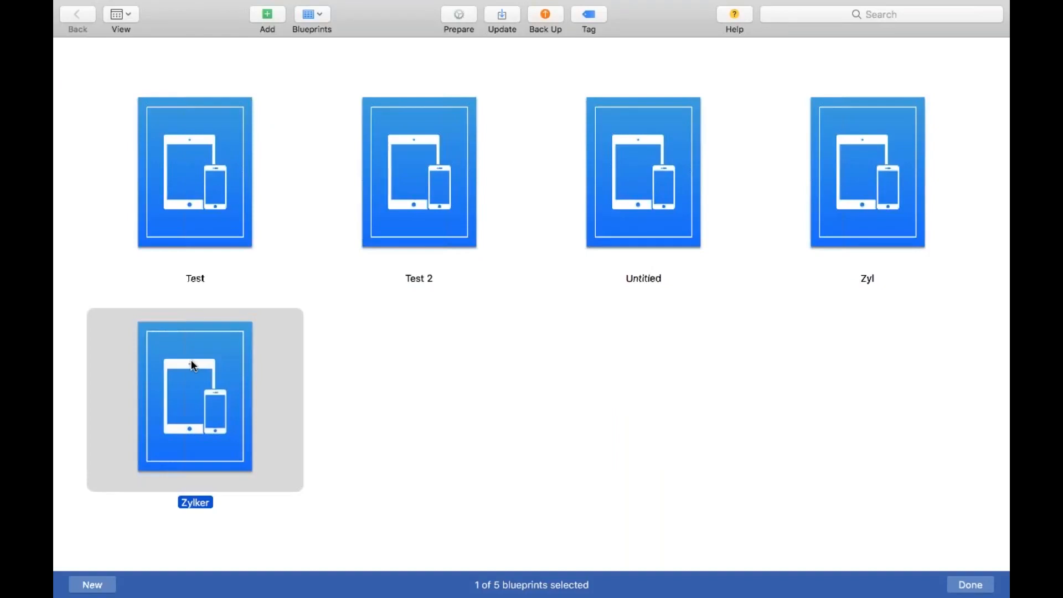
left_click(466, 13)
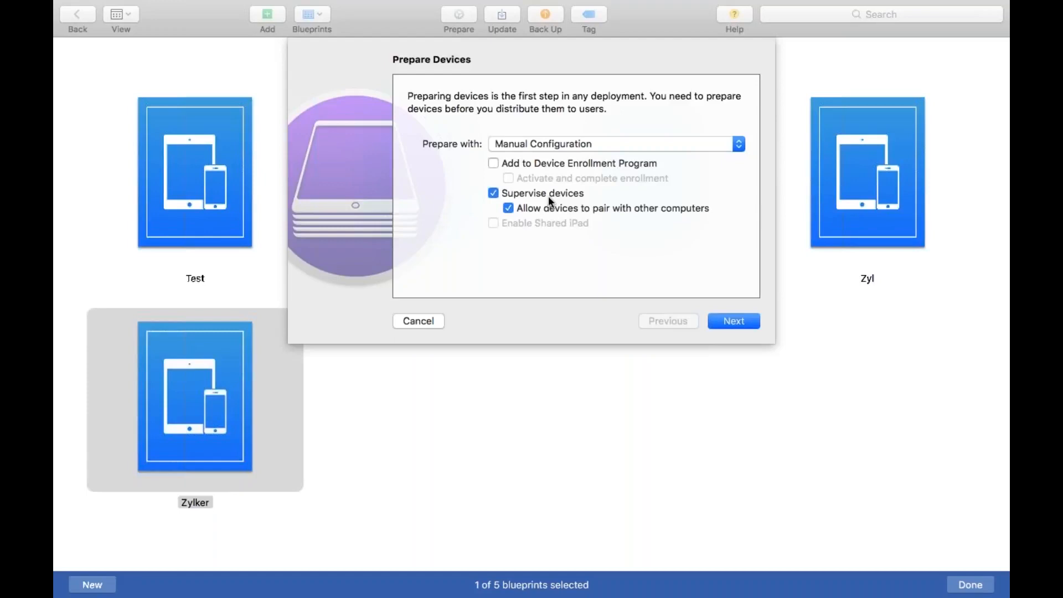
left_click(736, 324)
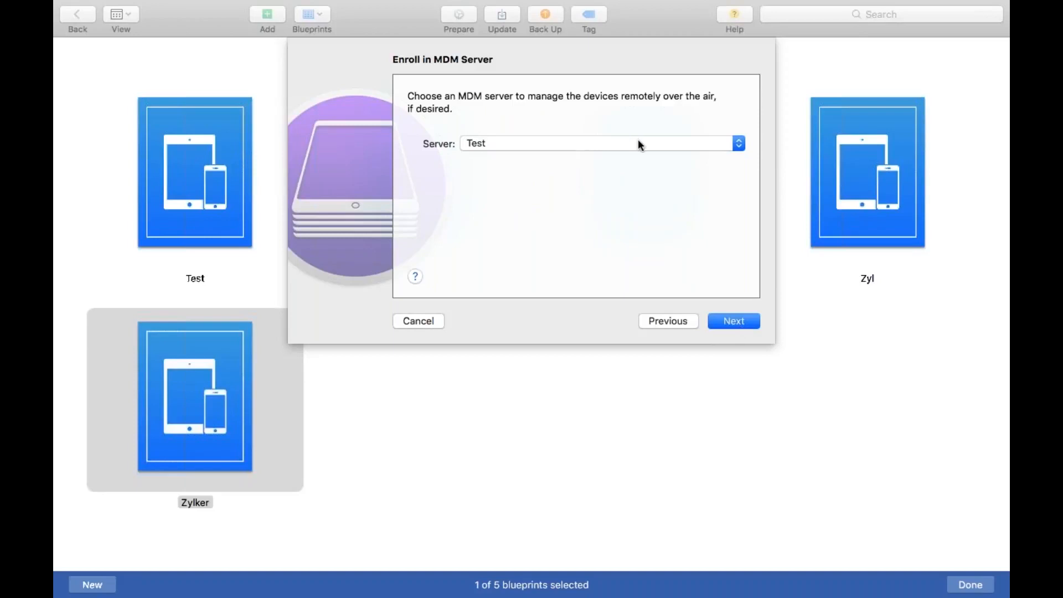
Step: Choose to enroll the blueprint's devices in a new MDM server and name the server Zylker
left_click(740, 145)
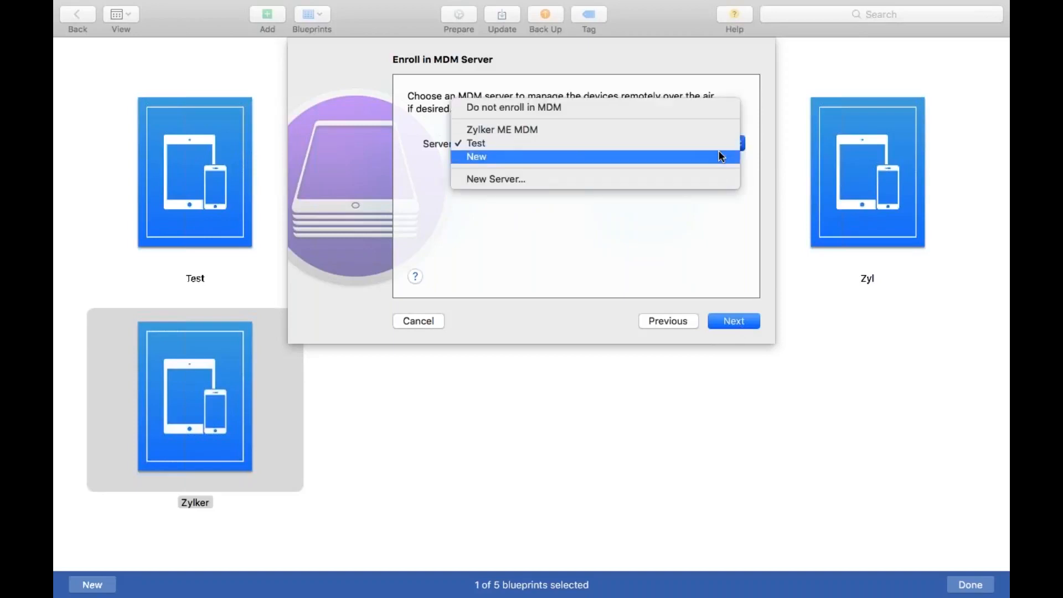
left_click(693, 177)
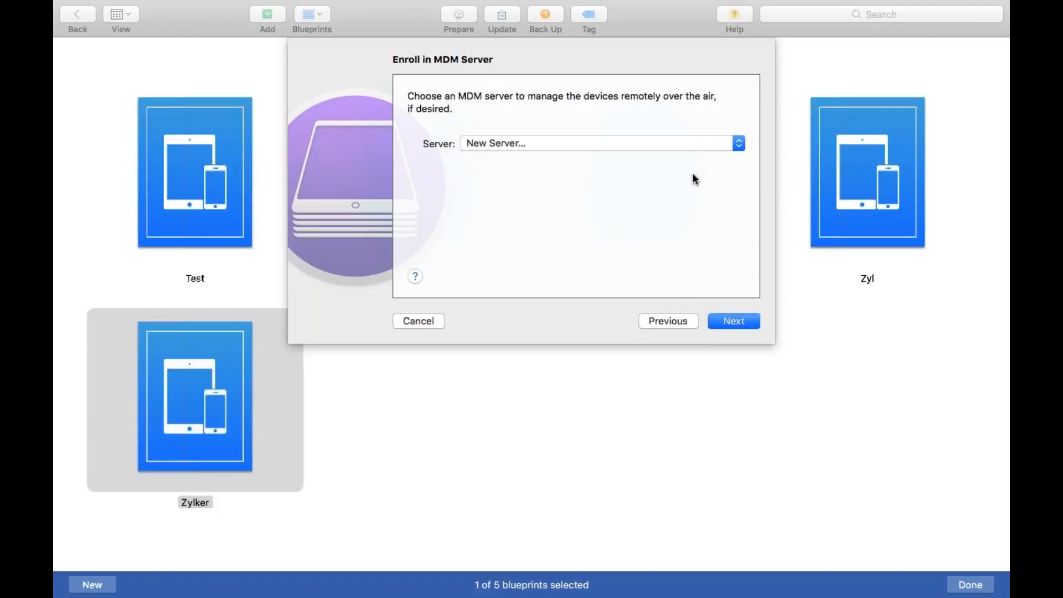
left_click(737, 322)
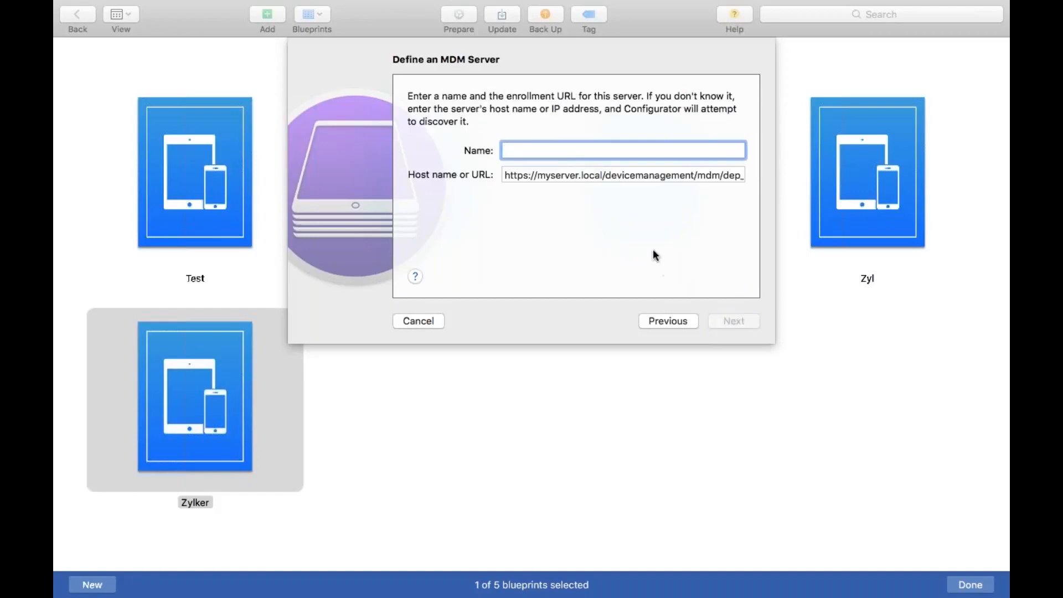
type("Zylker")
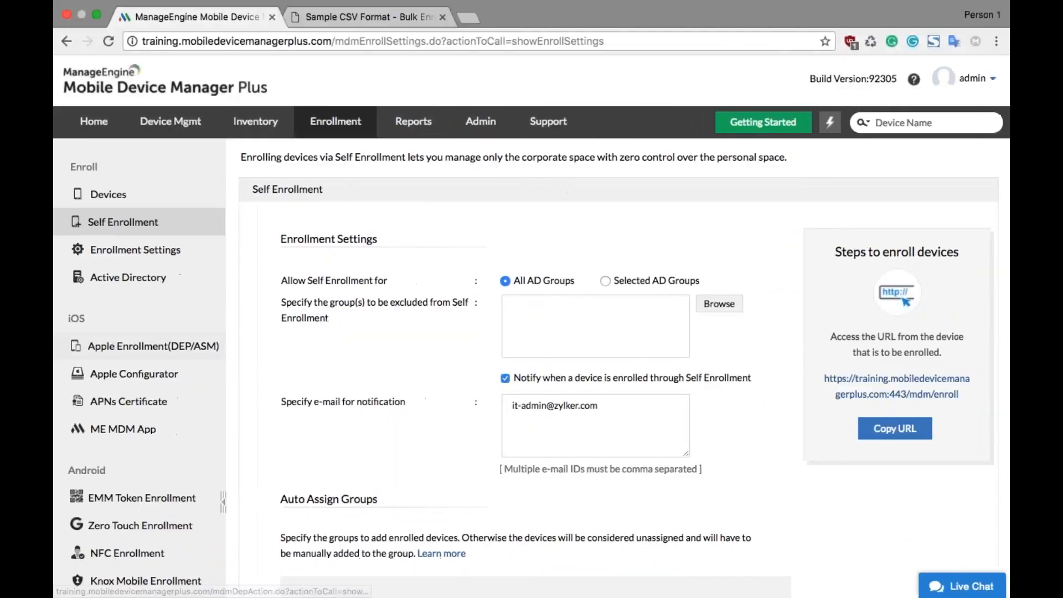
Step: Switch to Mobile Device Manager Plus and copy the MDM server URL given in step 5 of the Apple Configurator instructions
left_click(164, 380)
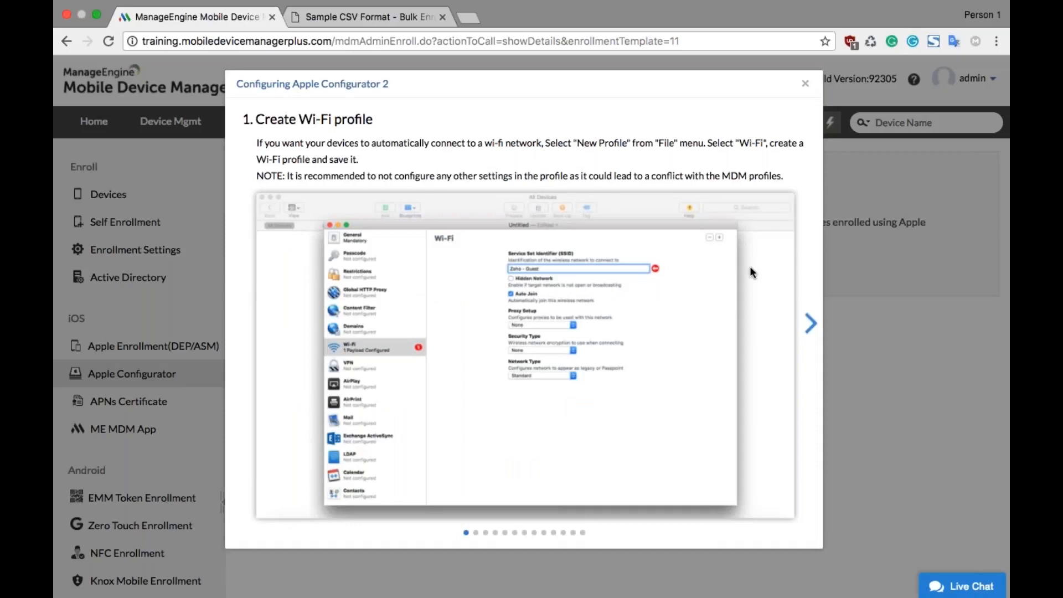
left_click(811, 323)
left_click(810, 323)
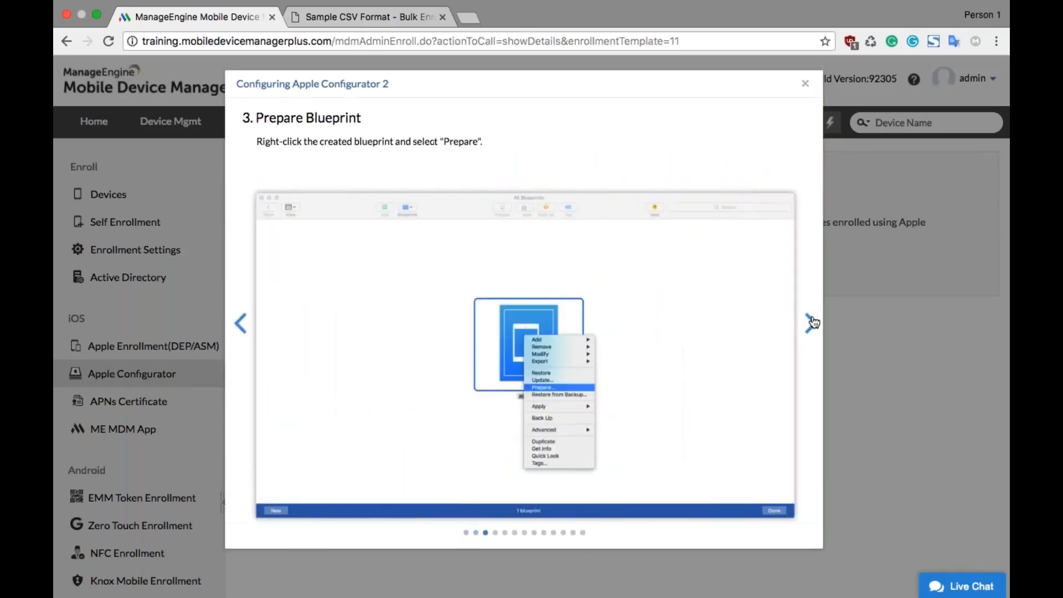
left_click(810, 324)
left_click(812, 323)
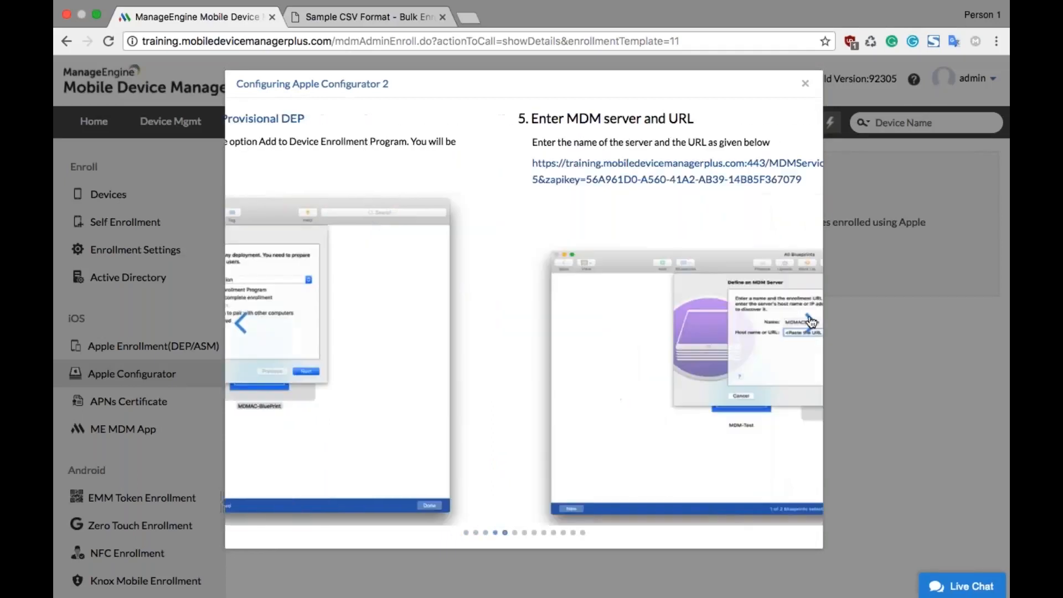
left_click_drag(526, 180, 257, 163)
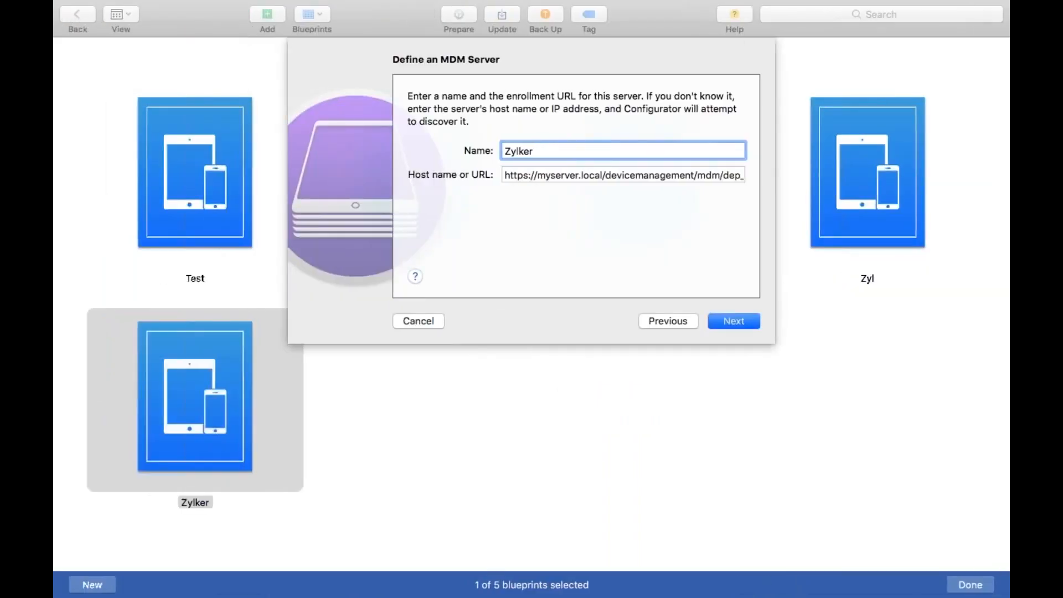
Step: Return to Apple Configurator 2 and replace the Zylker server's default URL with the copied enrollment URL containing the API key
key("Tab")
key("super+a")
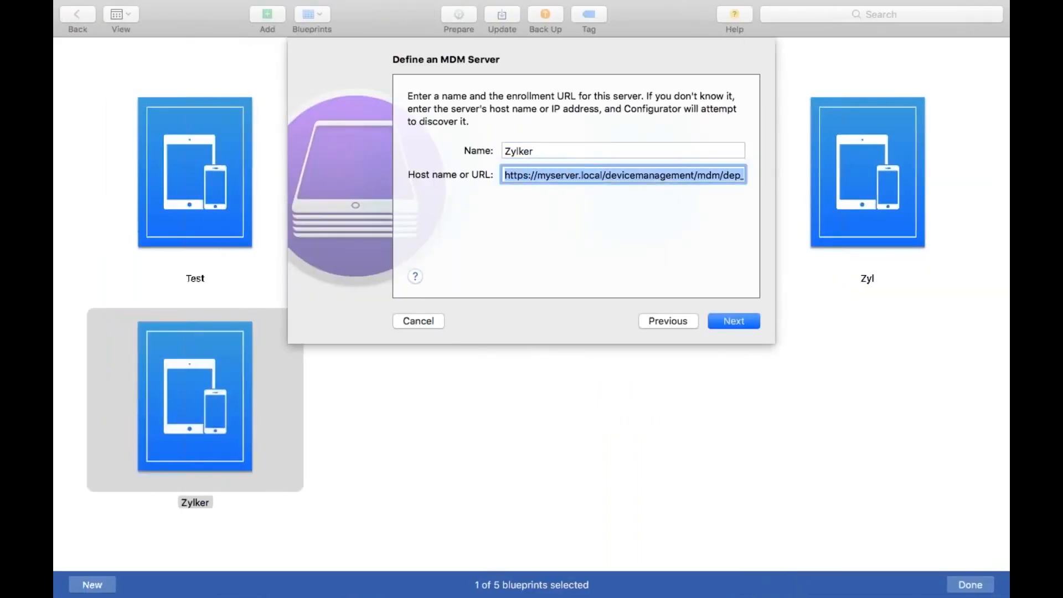
key("super+v")
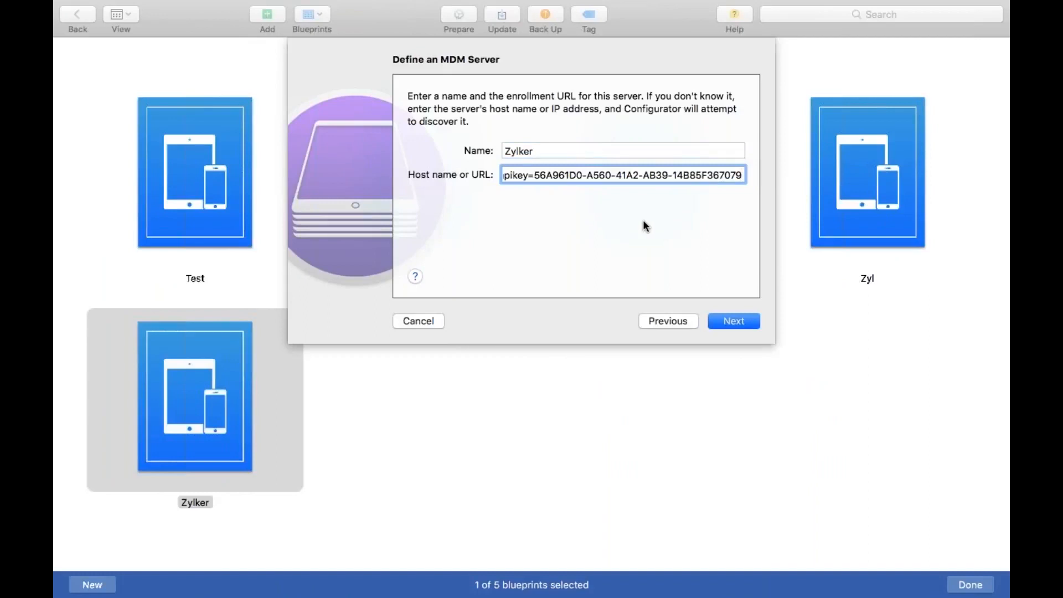
Step: Accept the MDM server's listed trust anchor certificates and assign the devices to the Zylker Inc. organization
left_click(738, 322)
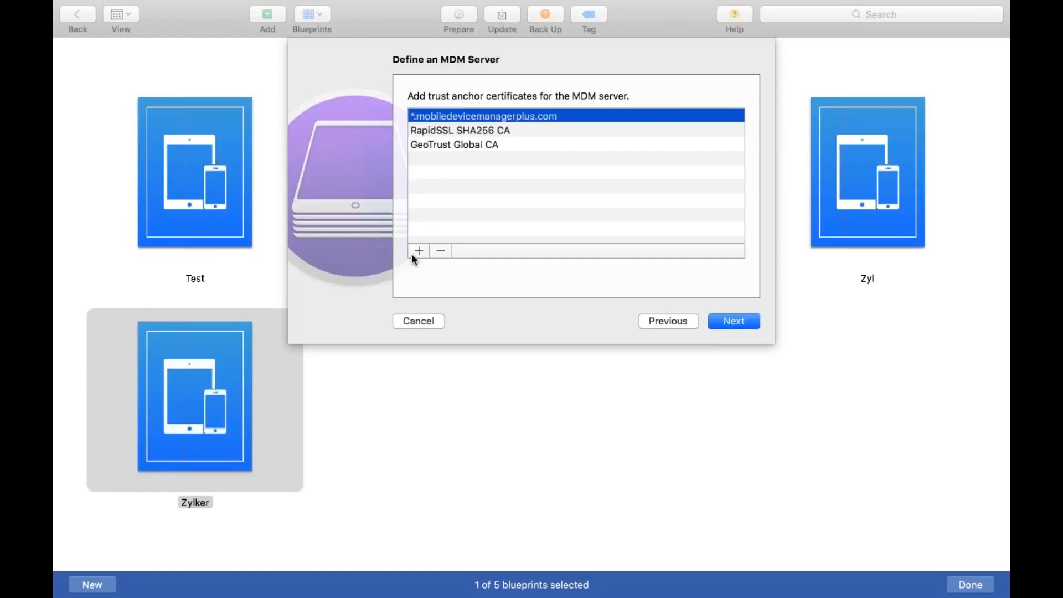
left_click(739, 325)
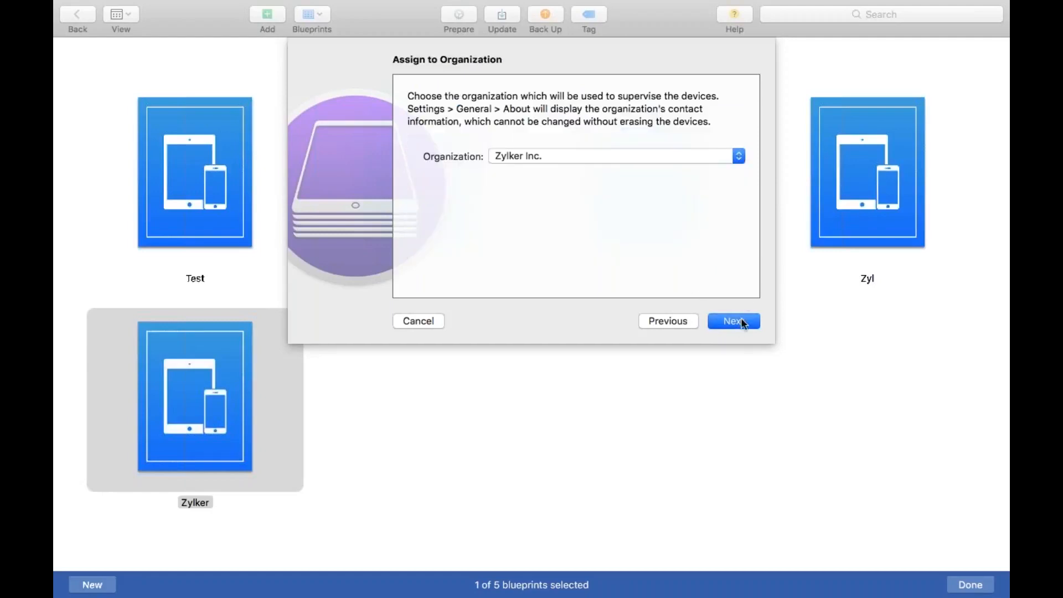
left_click(741, 319)
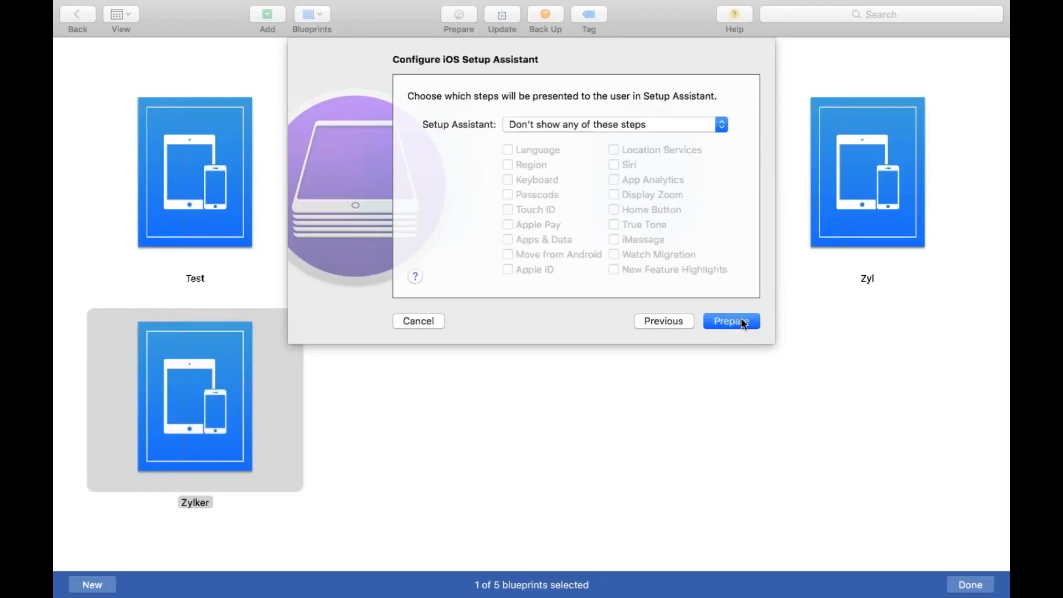
Step: Try showing all iOS Setup Assistant steps, then only some steps with Passcode included
left_click(726, 129)
left_click(723, 124)
left_click(717, 131)
left_click(606, 97)
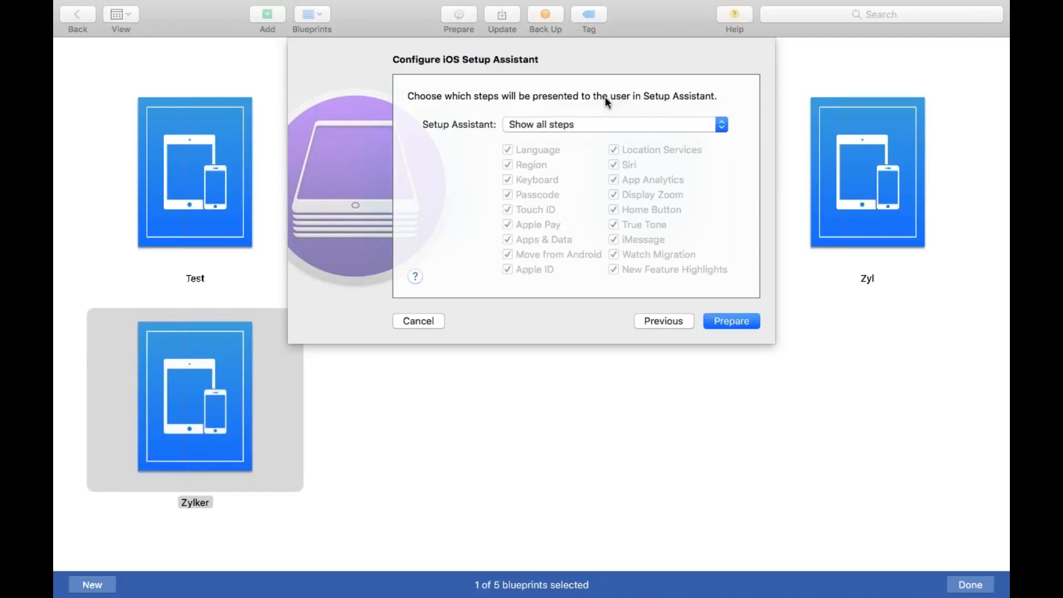
left_click(699, 118)
left_click(652, 137)
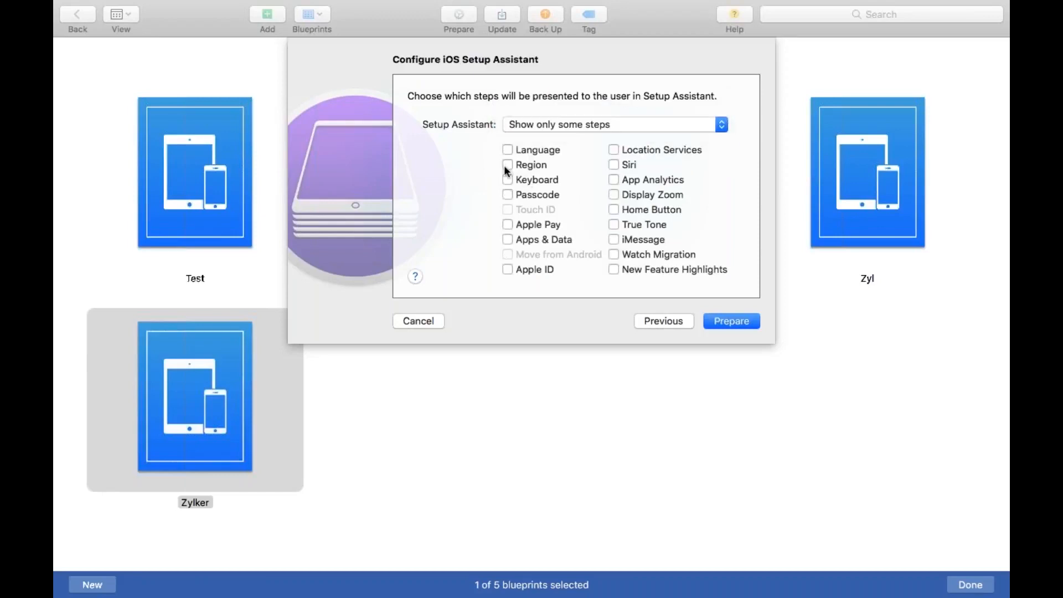
left_click(510, 194)
Step: Set the iOS Setup Assistant to show none of the steps, prepare the Zylker blueprint and finish editing blueprints
left_click(725, 127)
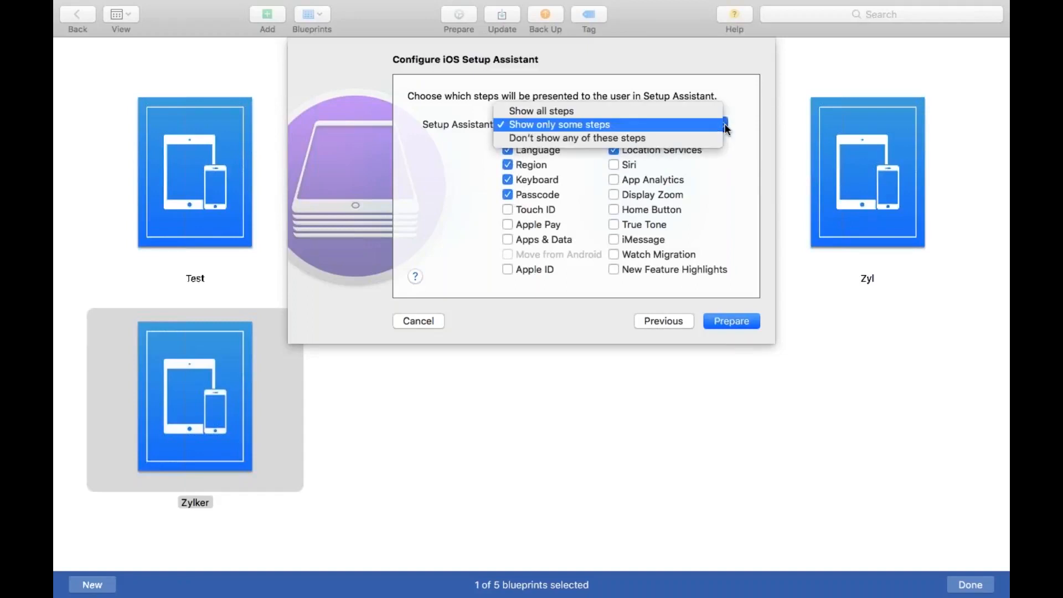
left_click(681, 139)
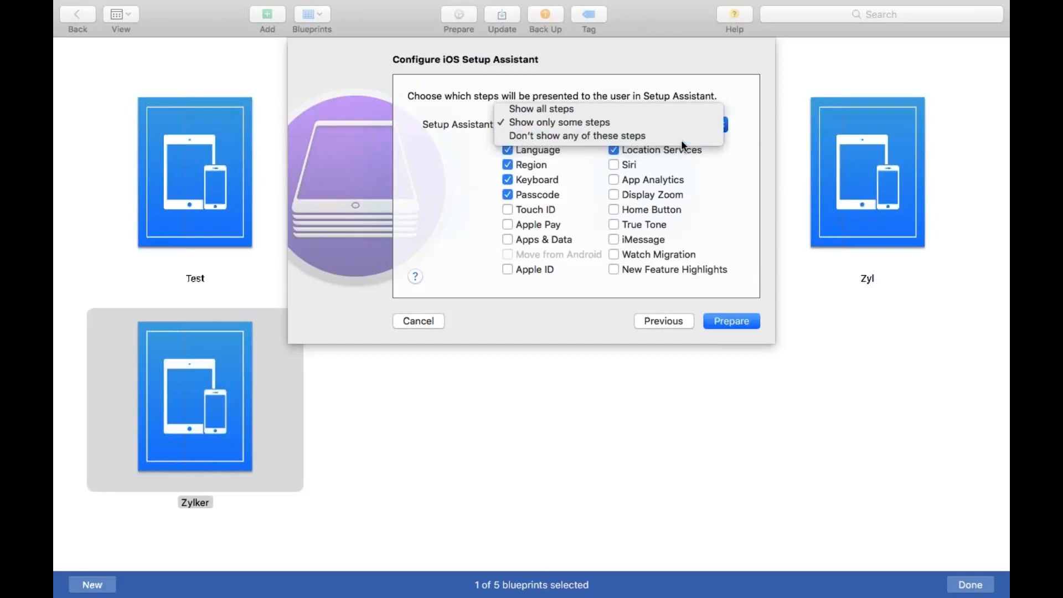
left_click(728, 321)
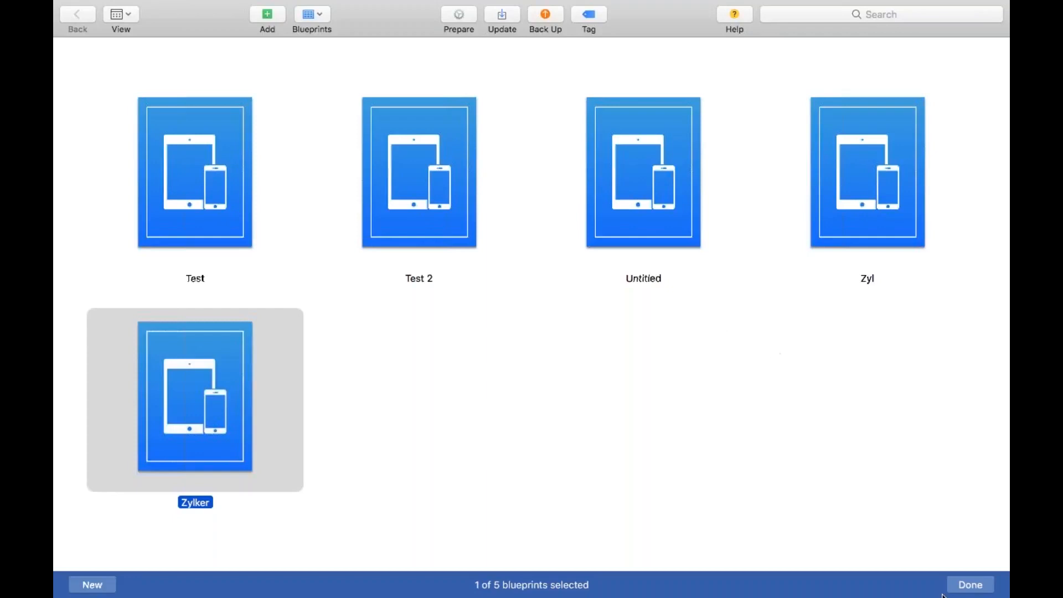
left_click(975, 588)
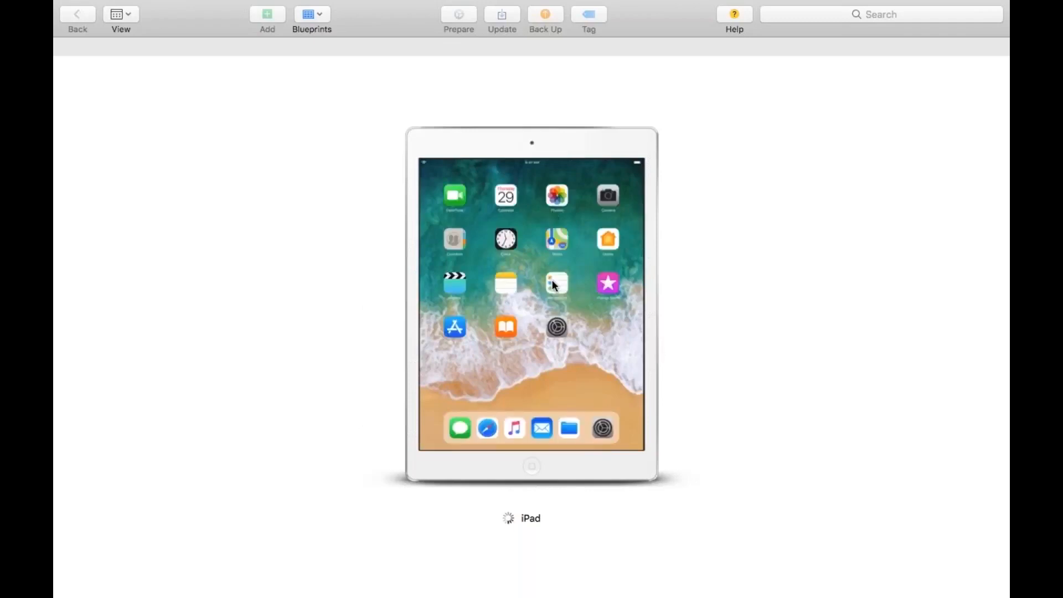
Step: Apply the Zylker blueprint to the connected iPad and confirm the operation
right_click(554, 285)
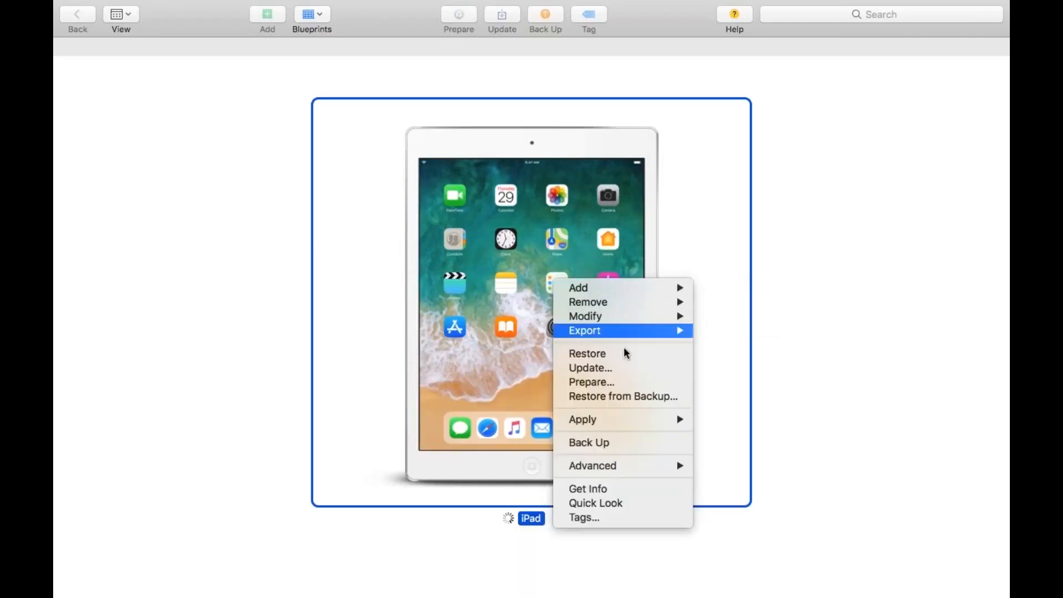
mouse_move(661, 421)
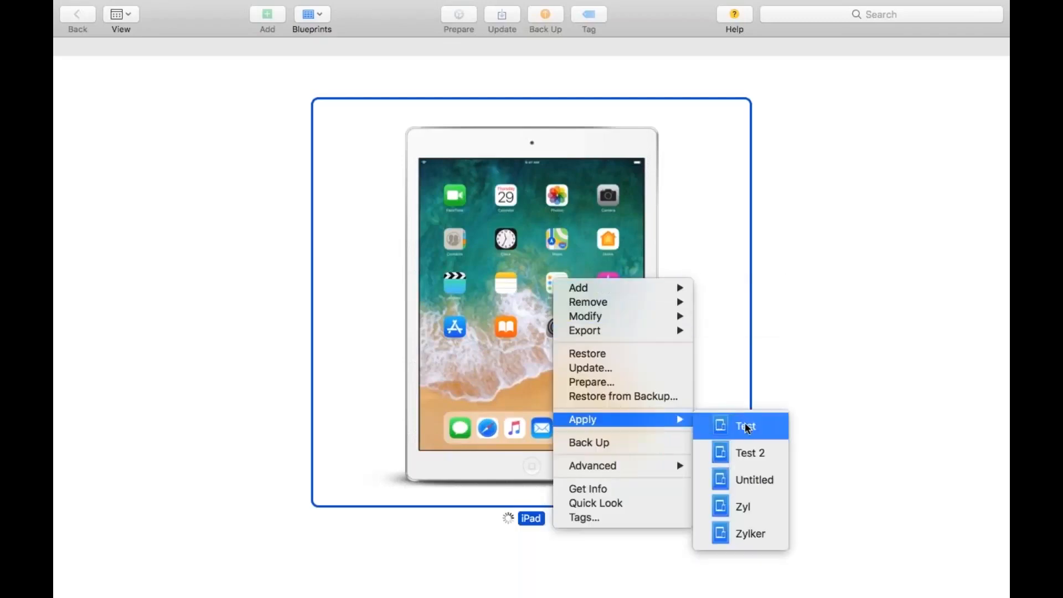
left_click(763, 537)
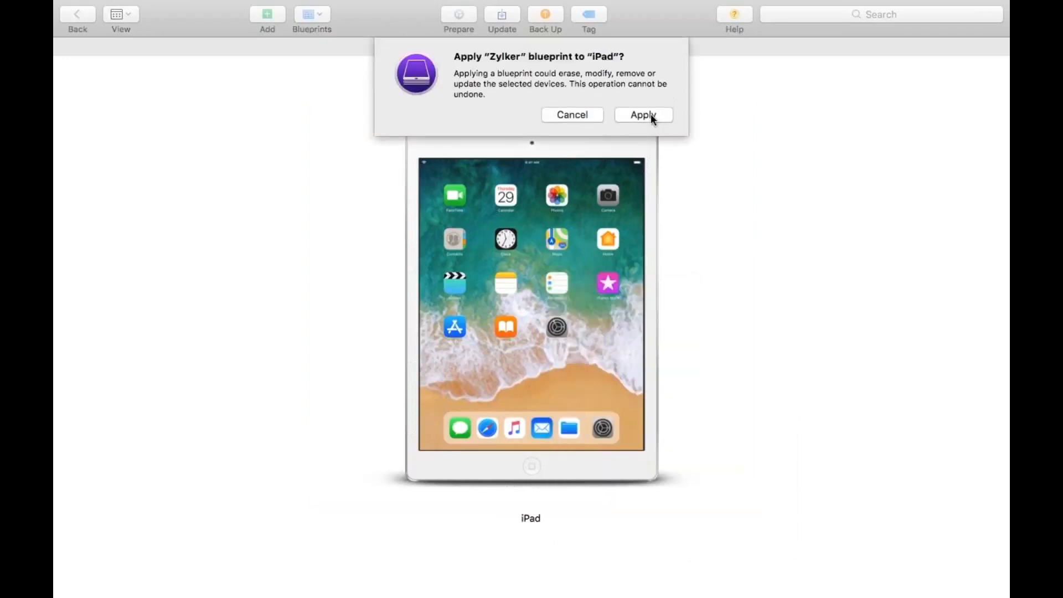
left_click(650, 114)
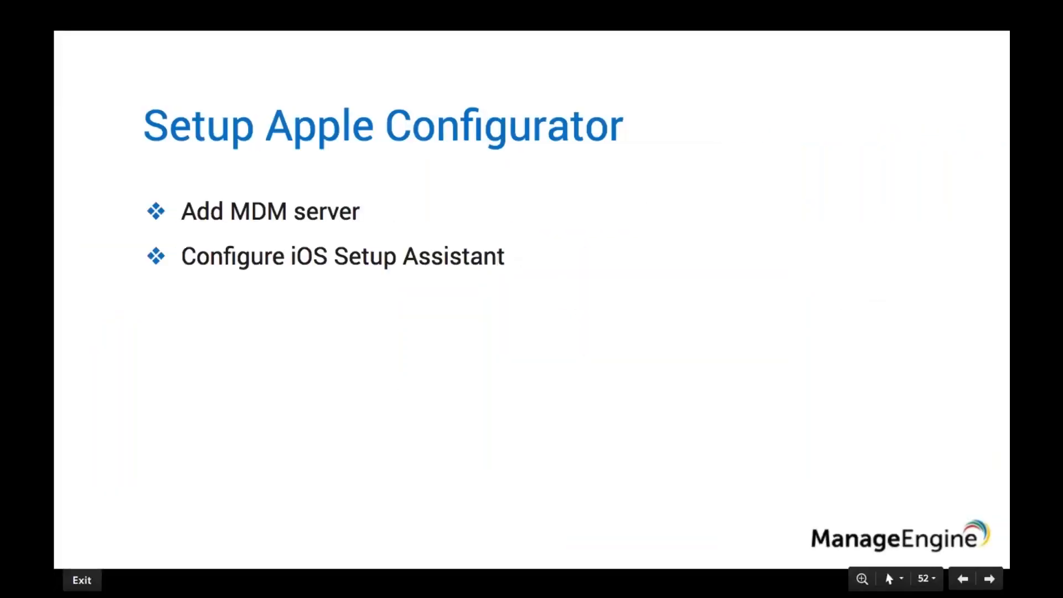
key("Right")
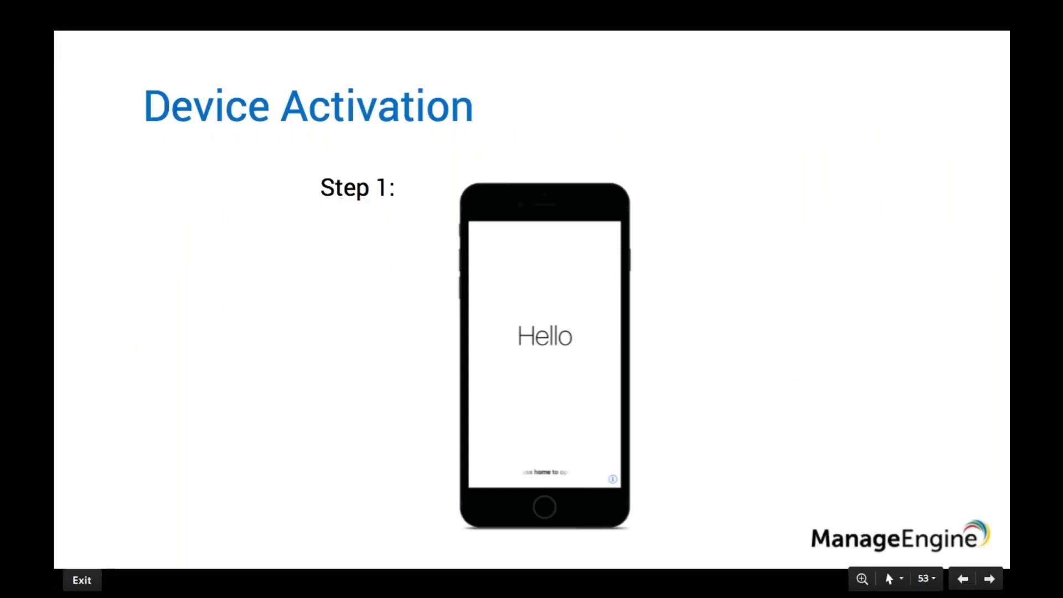
key("Right")
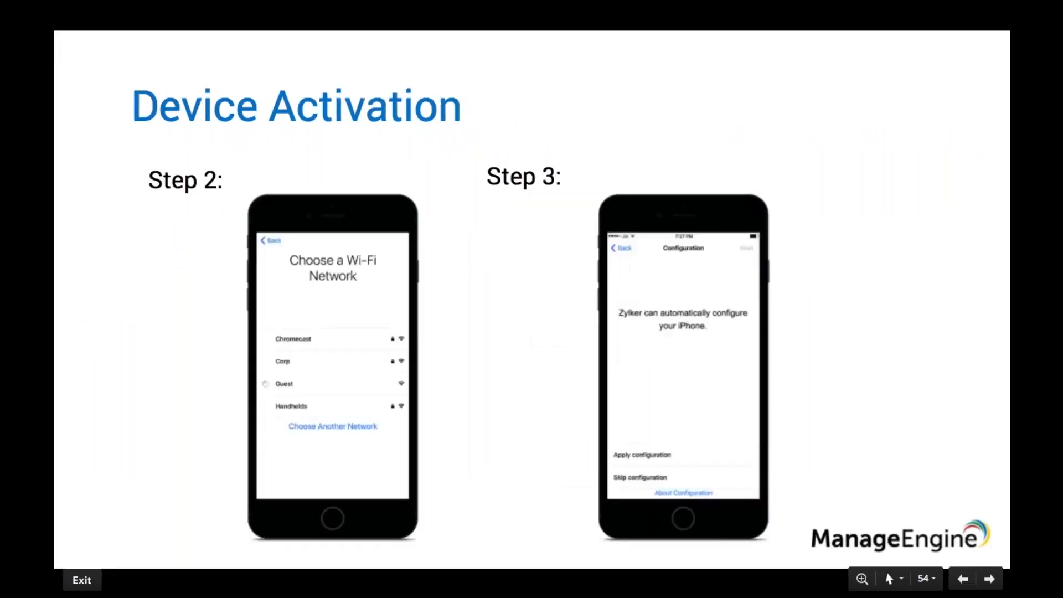
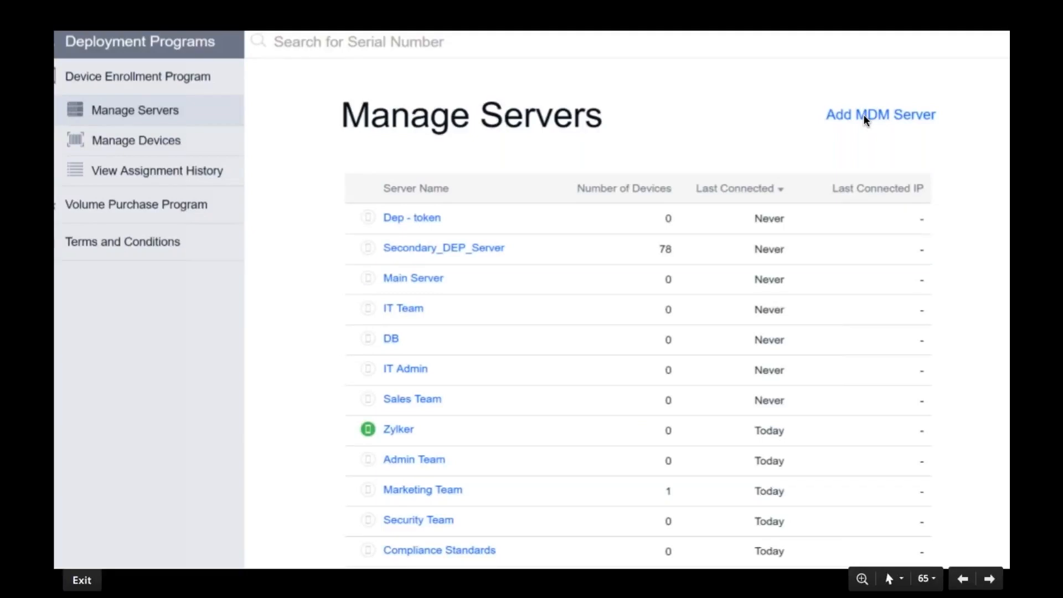
Step: Add an MDM server named zylker with new devices assigned automatically, using the MDM public key certificate
left_click(864, 117)
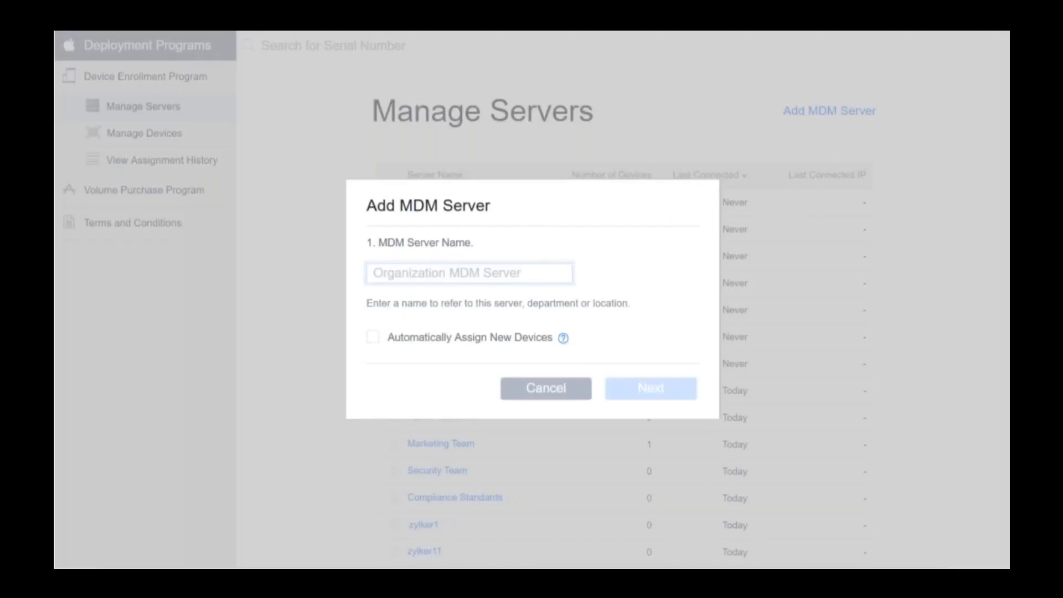
left_click(437, 287)
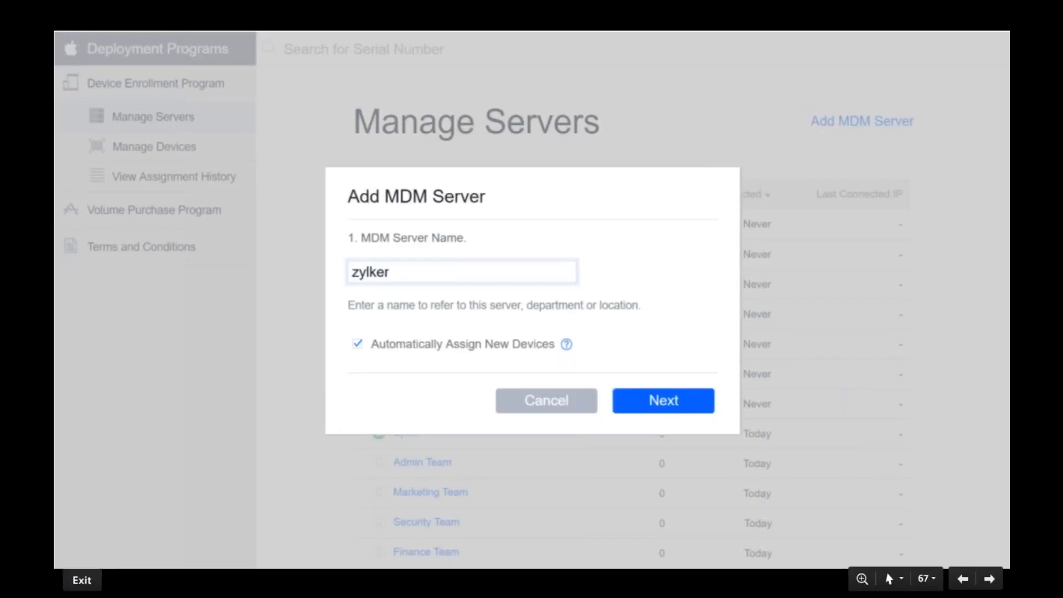
left_click(662, 396)
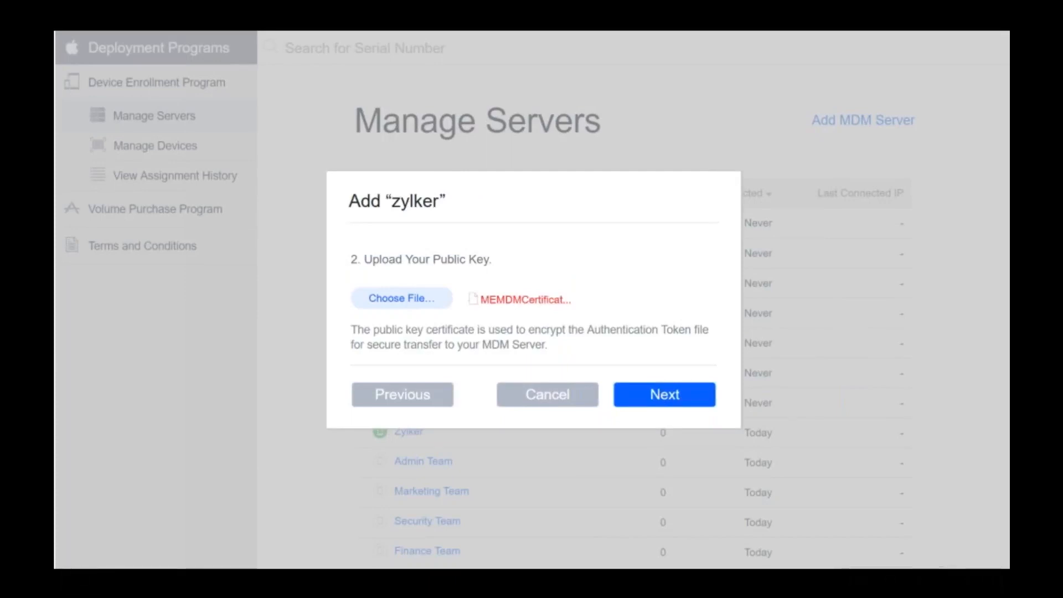
left_click(641, 395)
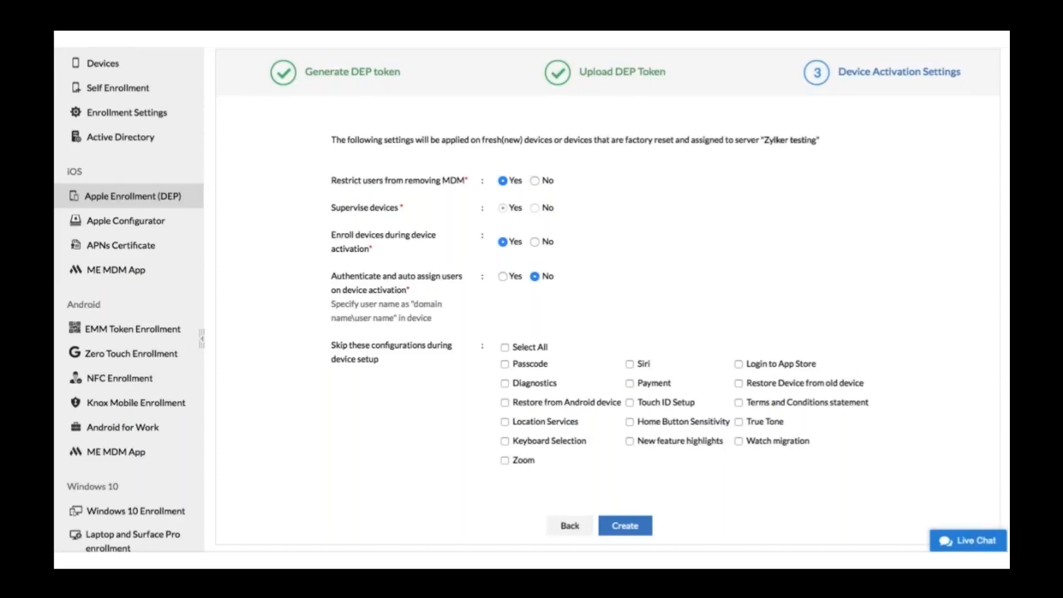
Step: Open the organization details and add a reseller as device supplier by its DEP Reseller ID
key("Right")
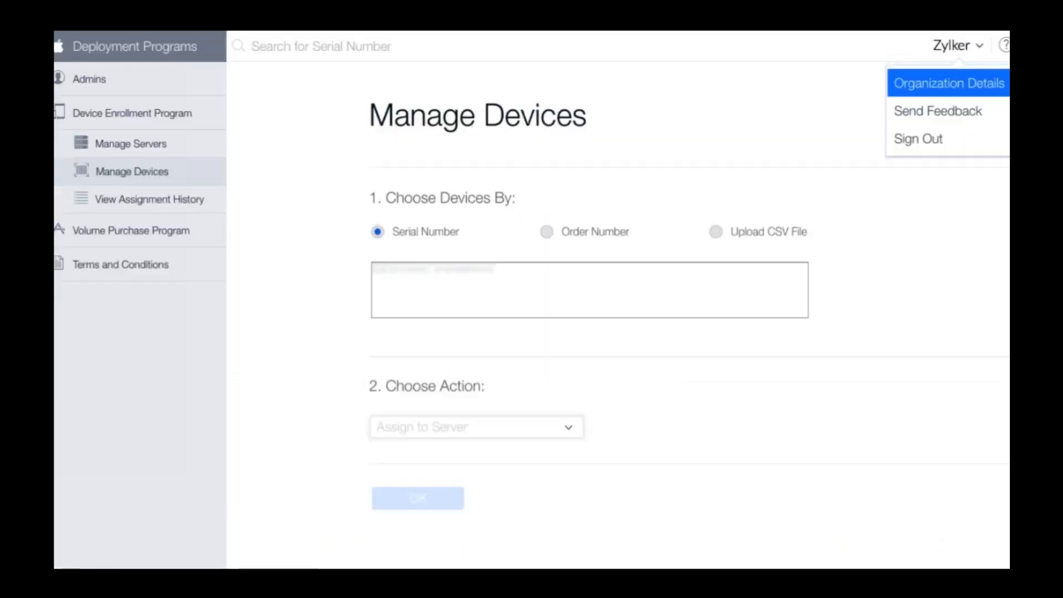
left_click(941, 86)
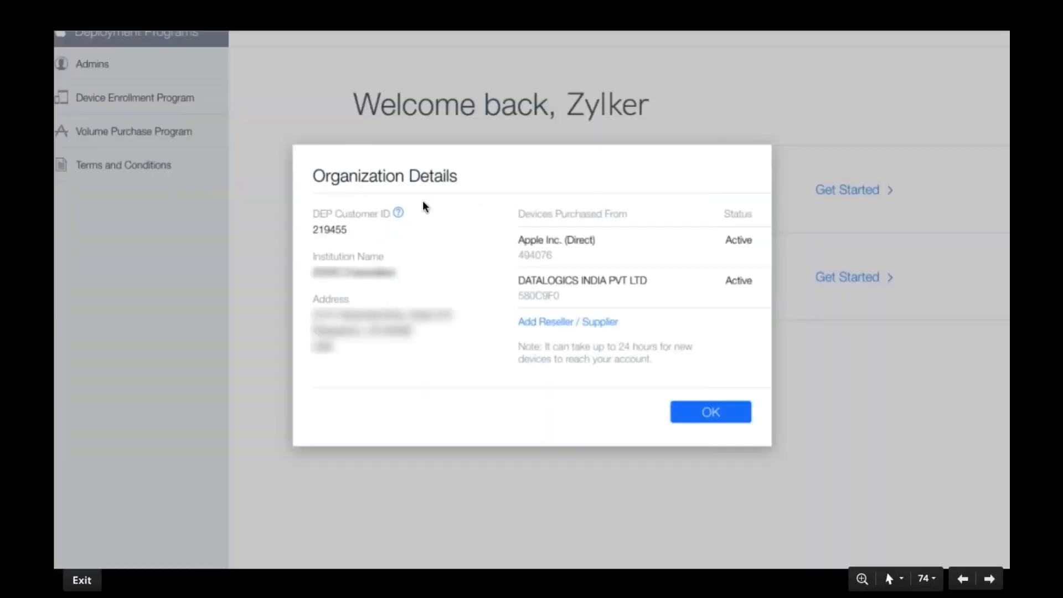
left_click(554, 320)
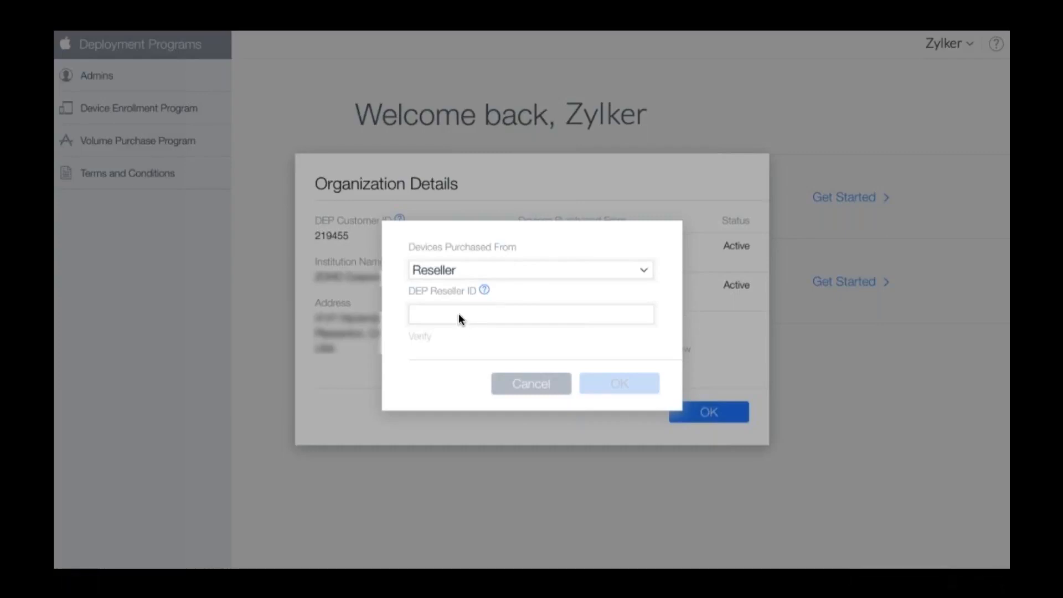
left_click(606, 389)
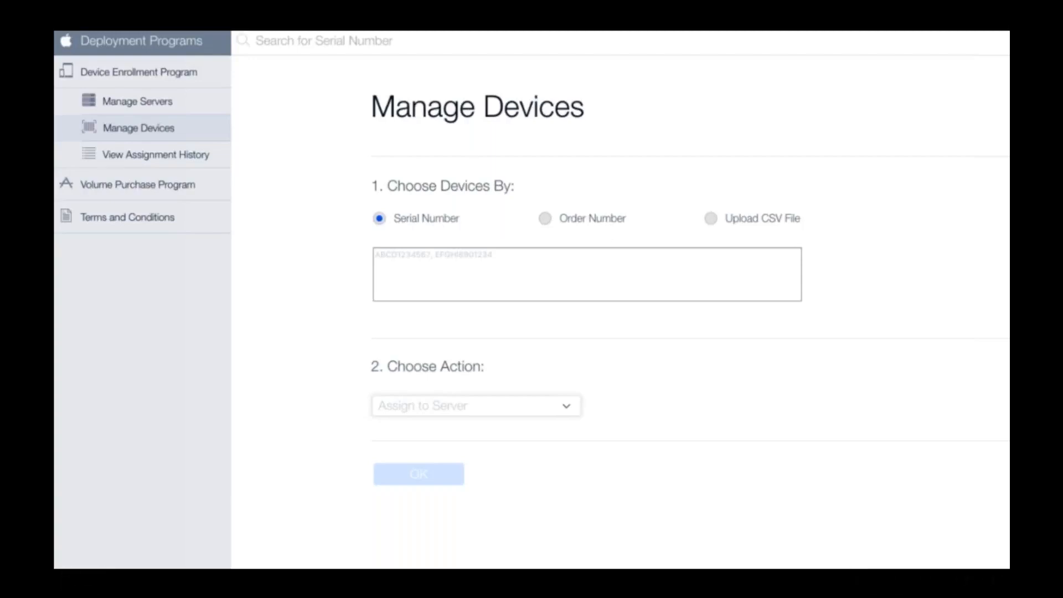
Step: Choose the device by its serial number and assign it to the zylker server
key("Right")
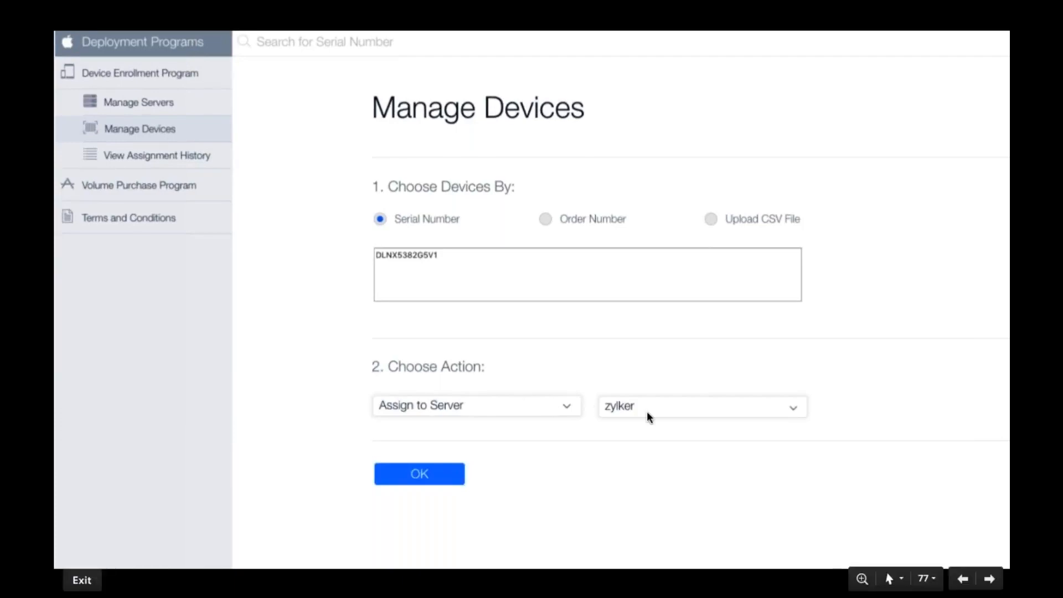
left_click(435, 475)
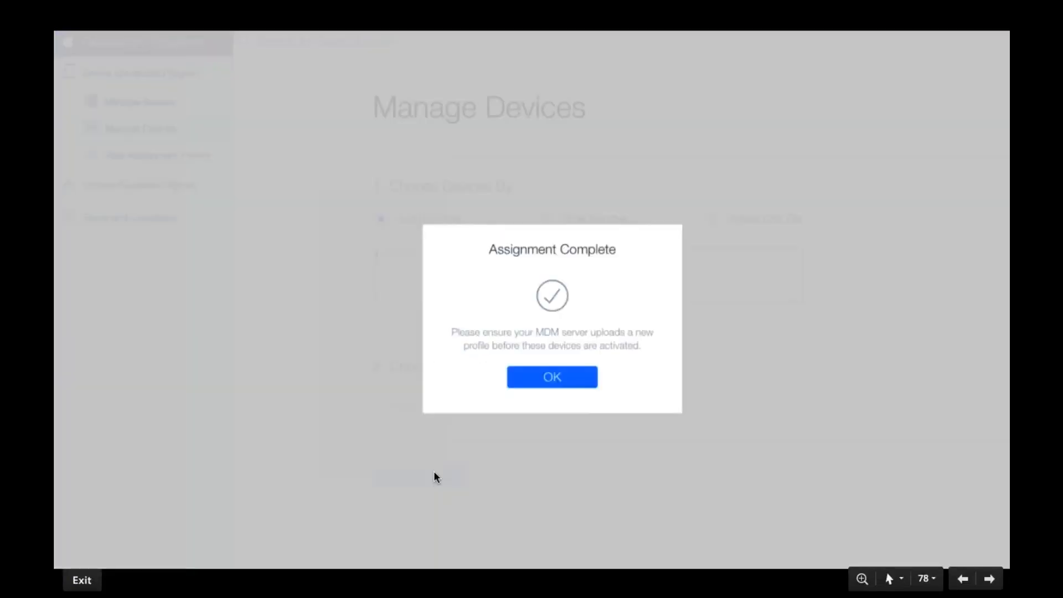
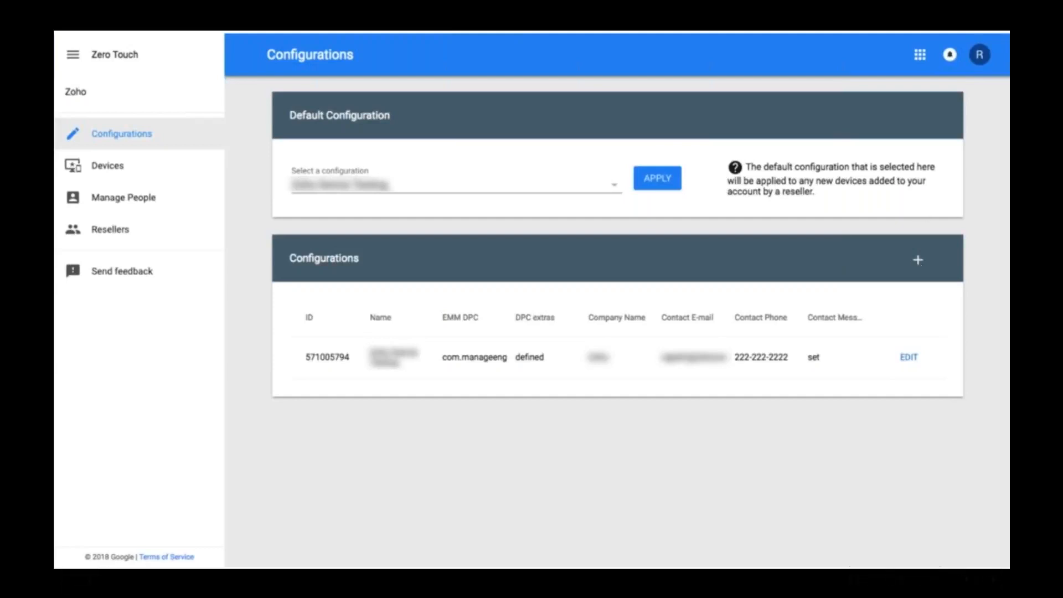
key("Right")
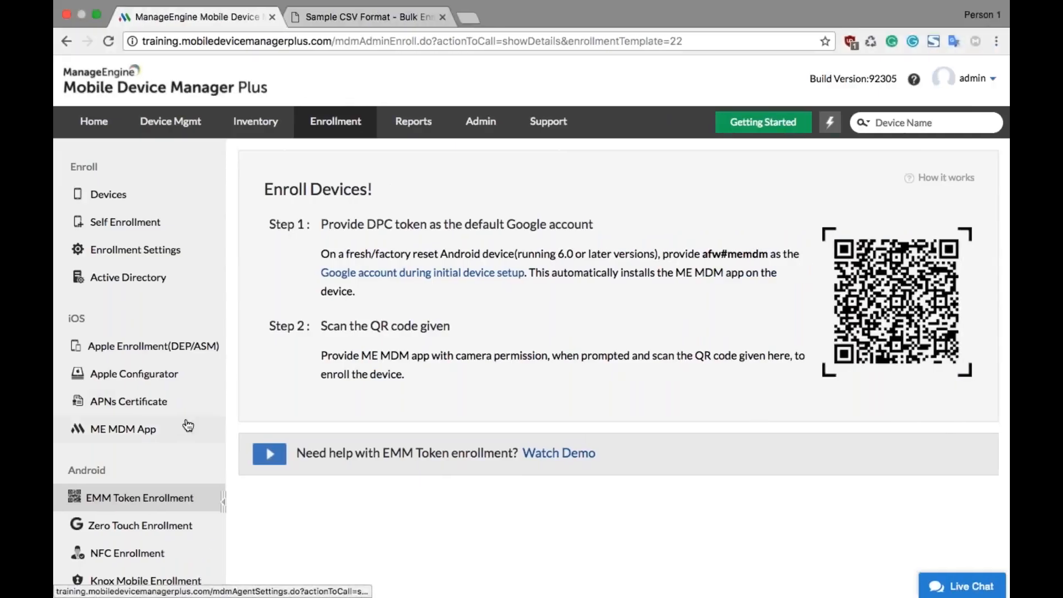
Step: Open Zero Touch Enrollment and copy the JSON configuration from its enrollment steps
scroll(188, 425, "down", 3)
left_click(191, 456)
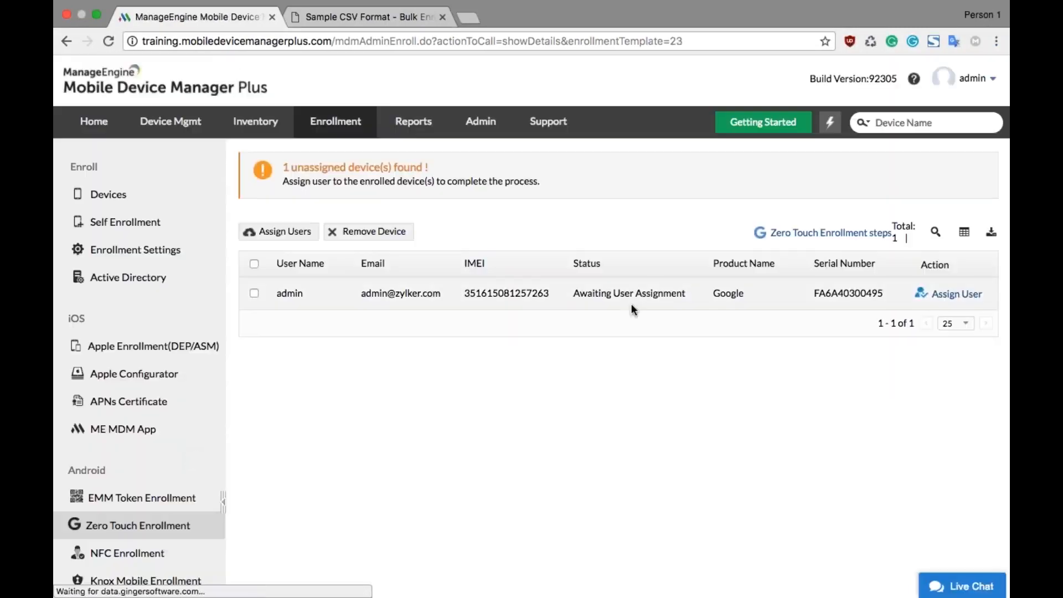
left_click(810, 237)
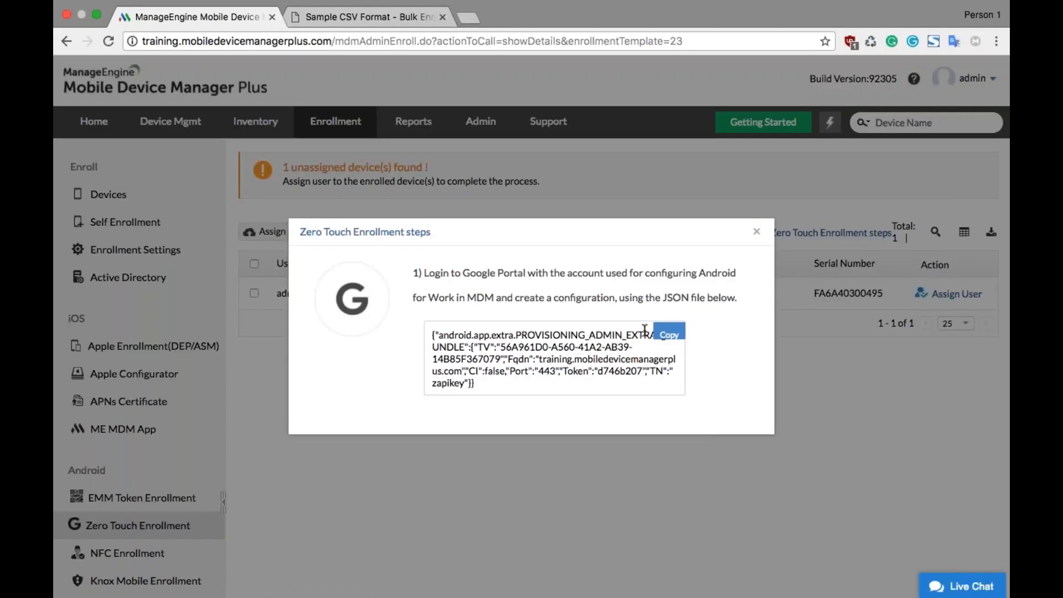
left_click(657, 333)
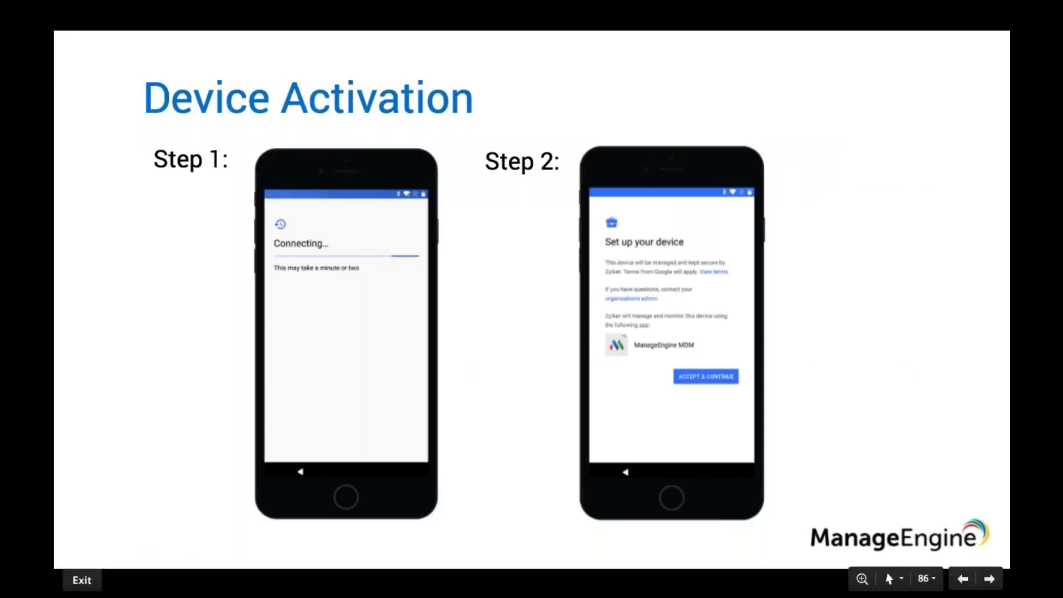
left_click(615, 374)
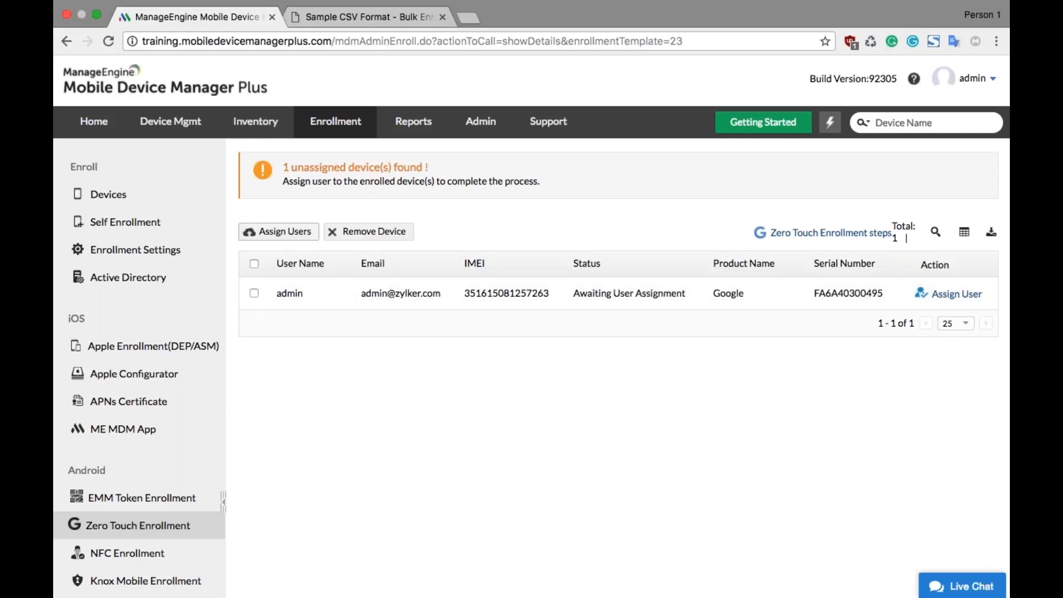
Step: Download the list of unassigned Zero Touch devices as CSV and close the bulk user assignment without uploading a file
left_click(276, 237)
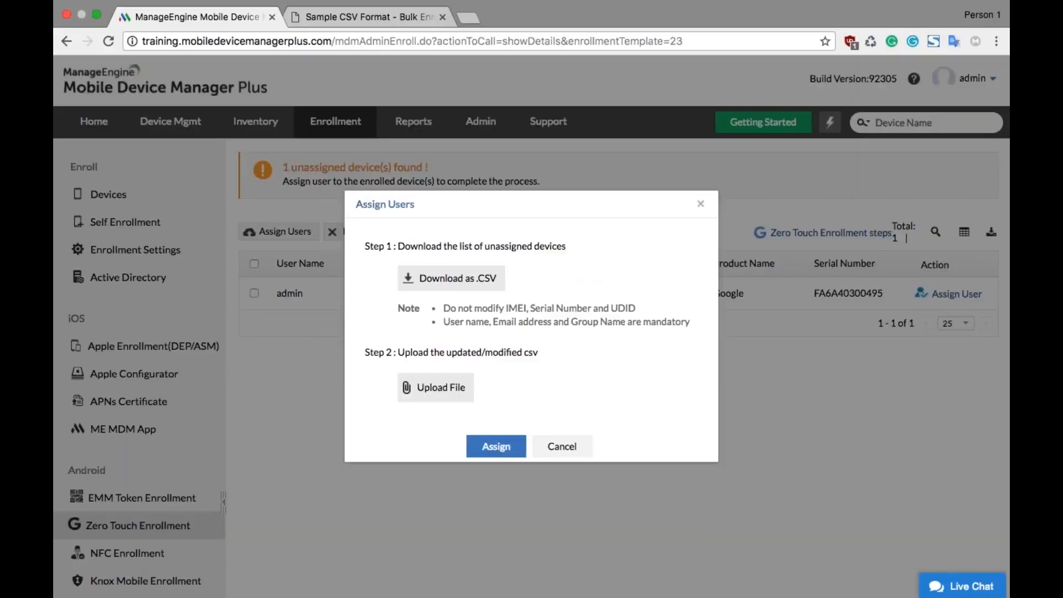
left_click(451, 278)
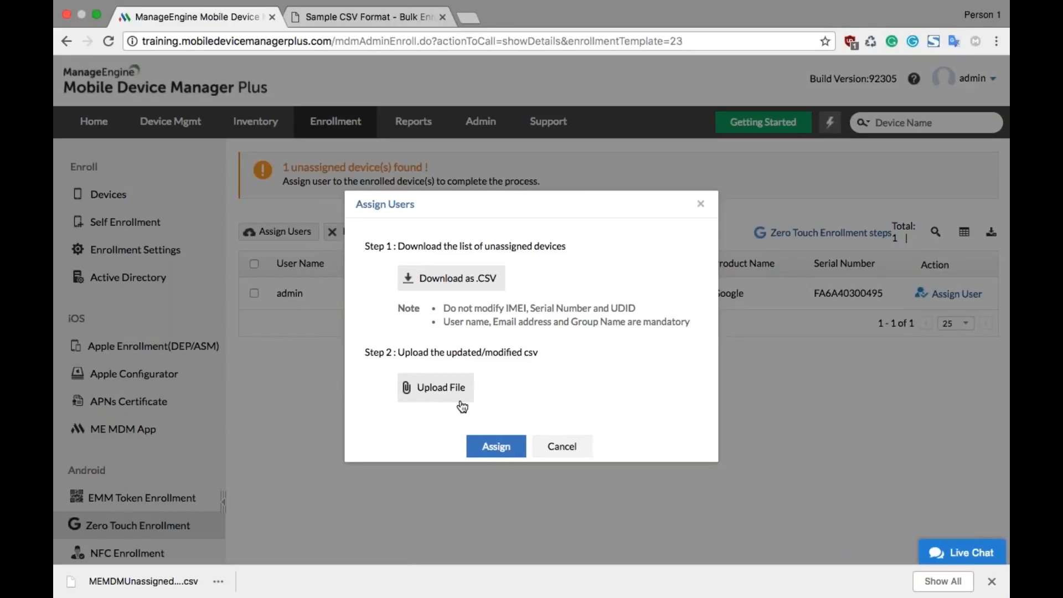
left_click(560, 457)
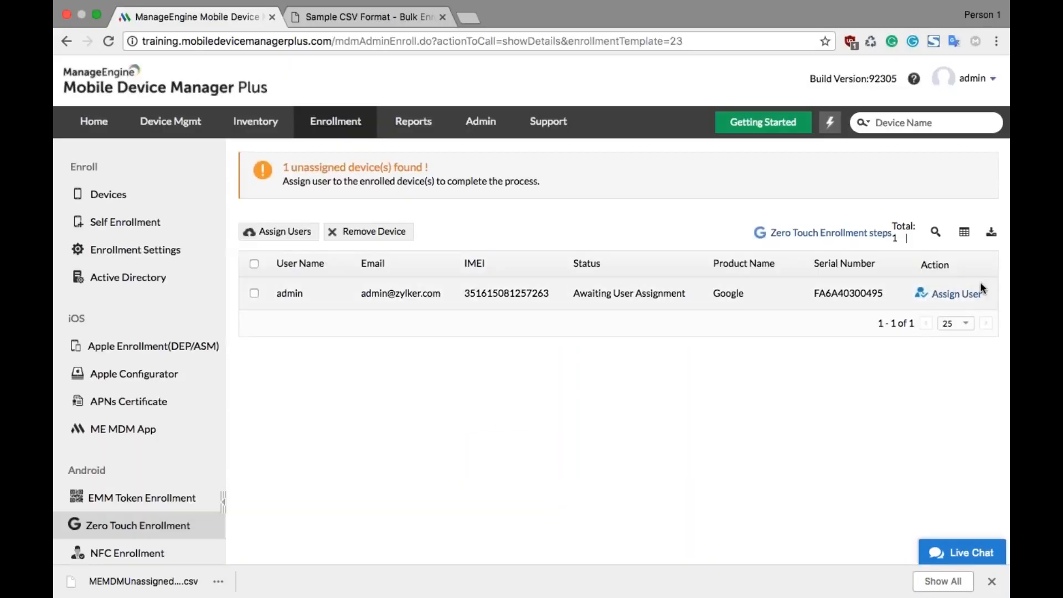
Step: Start assigning a user to the unassigned Google device, choosing an existing local user and the Sales Department group
left_click(969, 298)
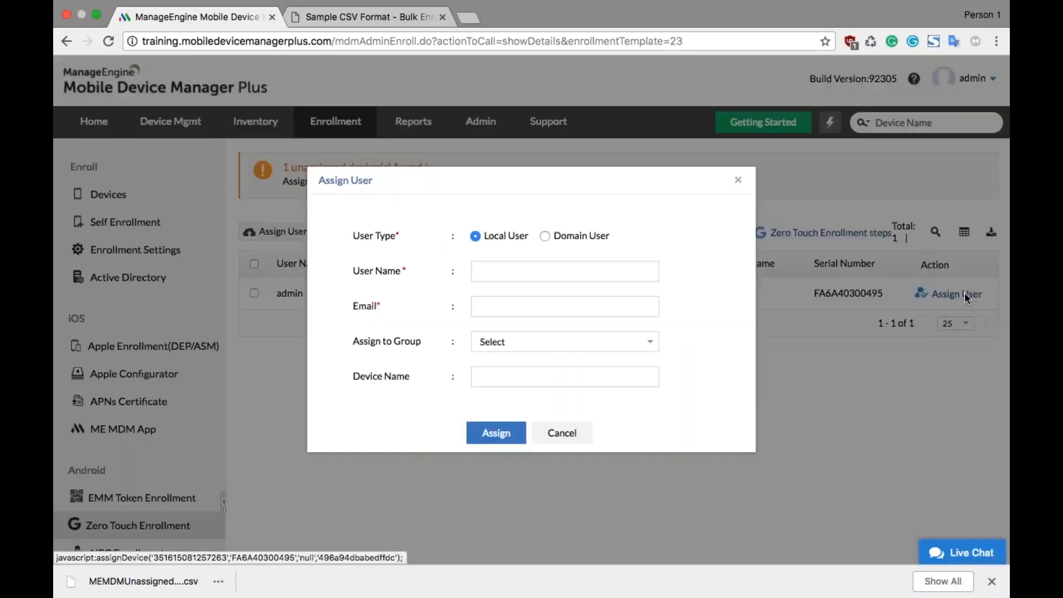
left_click(509, 279)
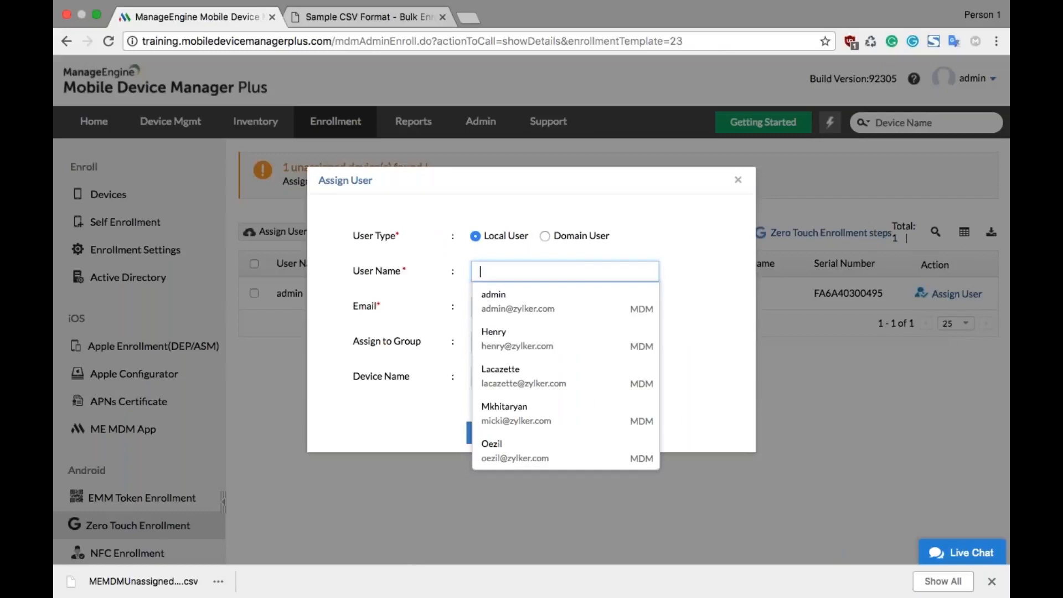
left_click(491, 452)
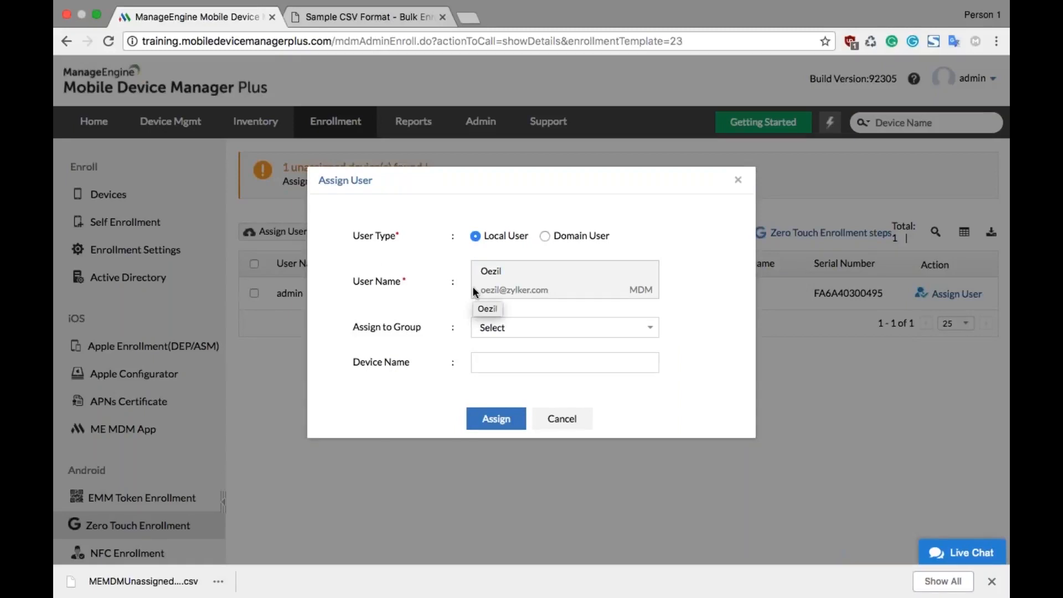
left_click(487, 330)
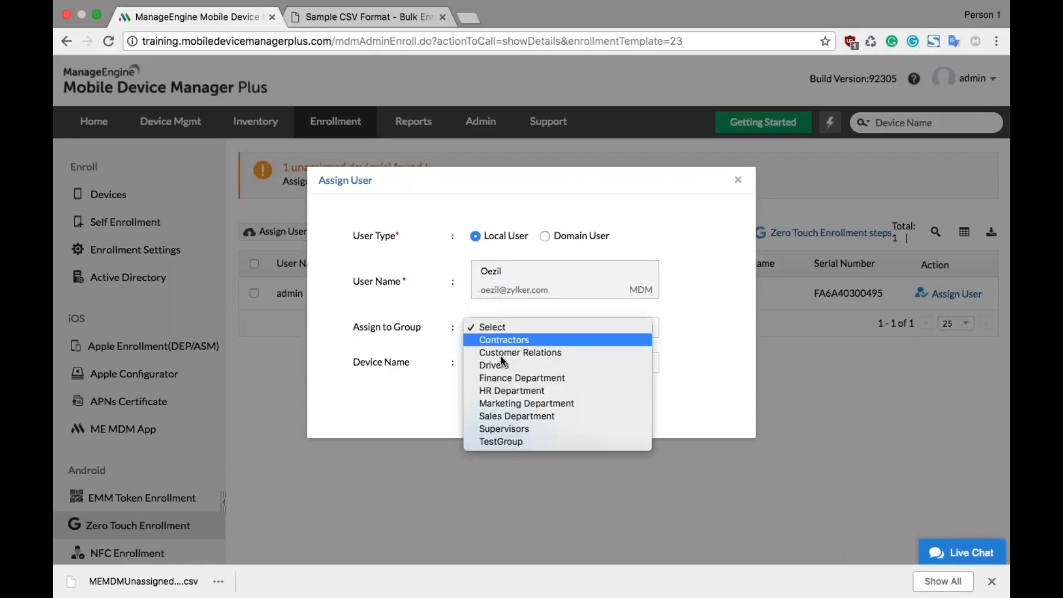
left_click(533, 416)
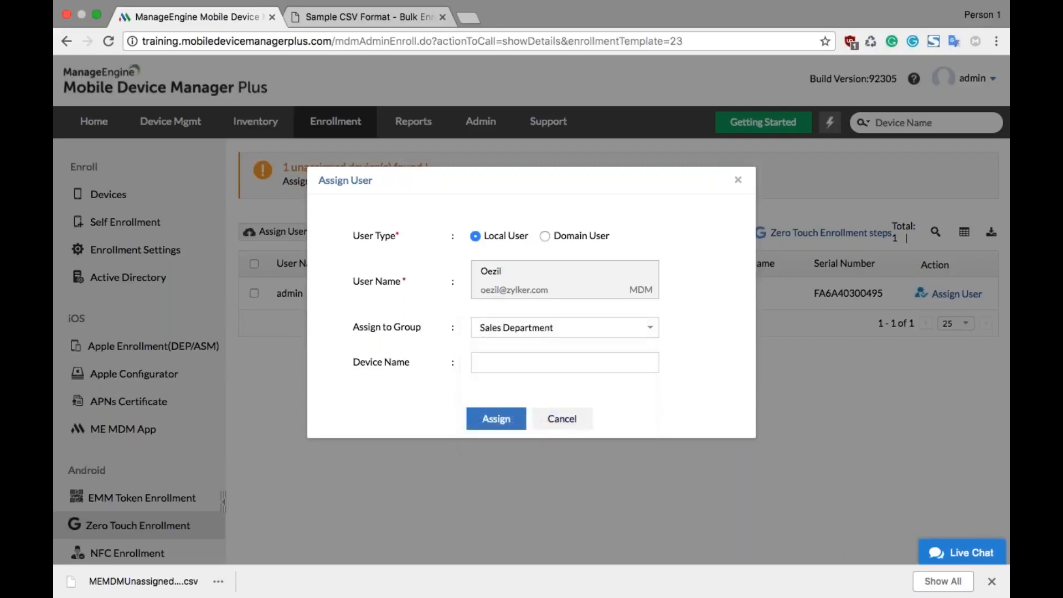
Step: Name the device with the assigned user's name in possessive form followed by "device", and complete the assignment
left_click(509, 366)
type("Oezil's")
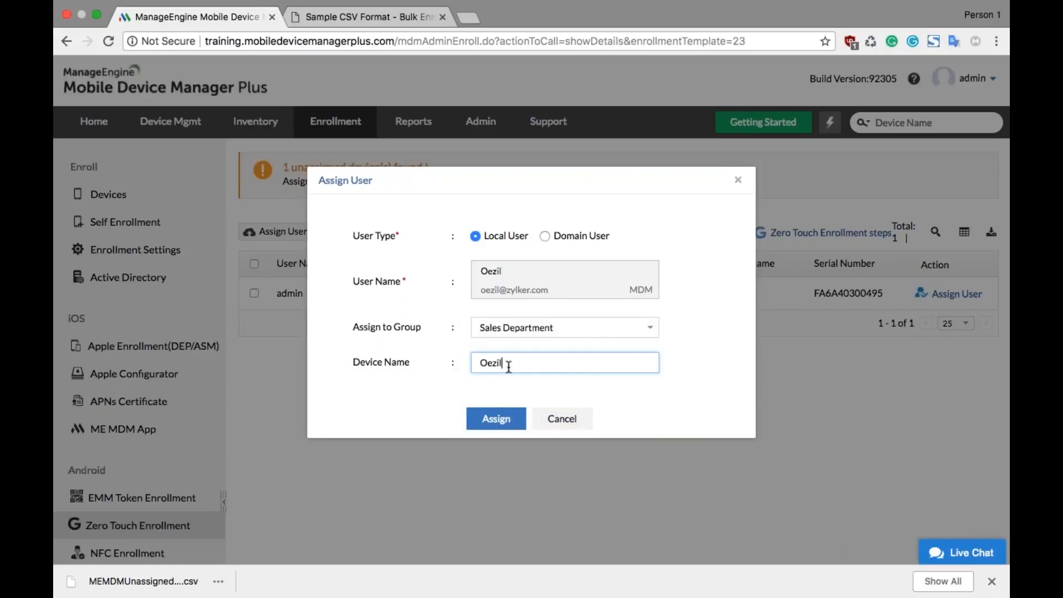
type(" device")
left_click(490, 426)
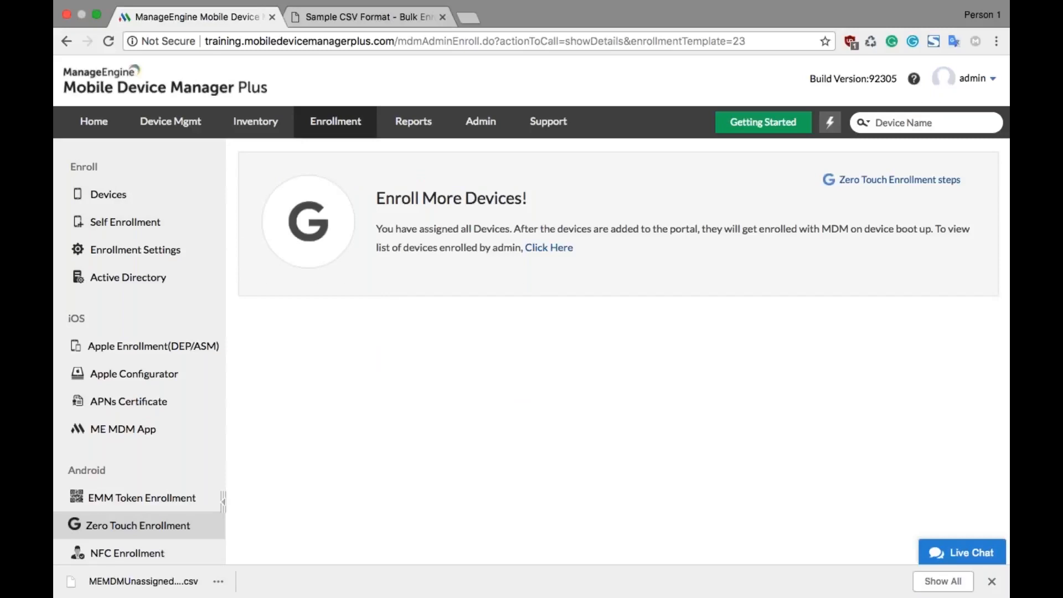
Step: Open the list of devices enrolled by admin
left_click(545, 249)
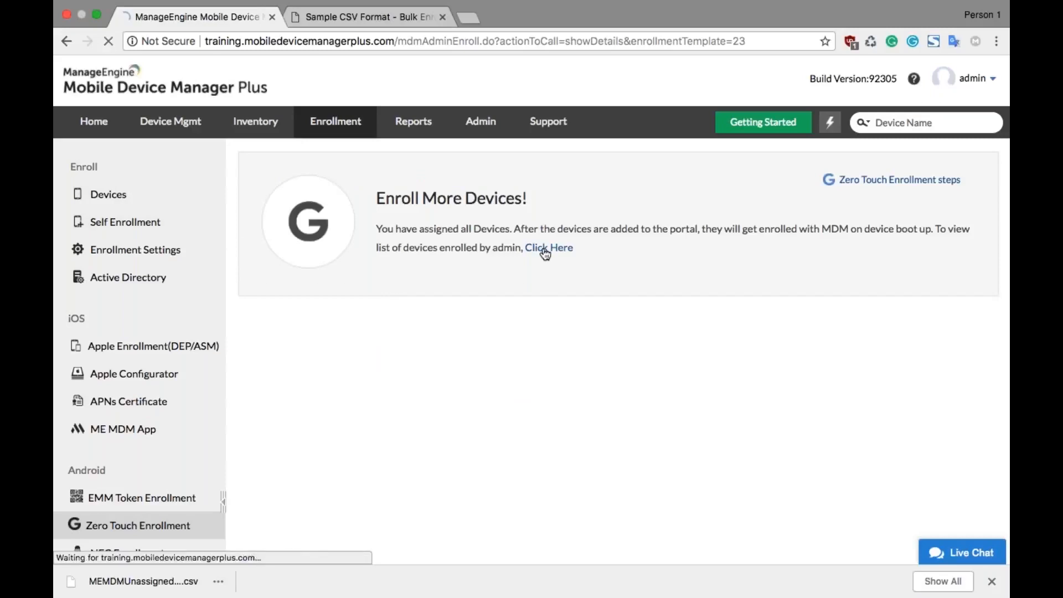
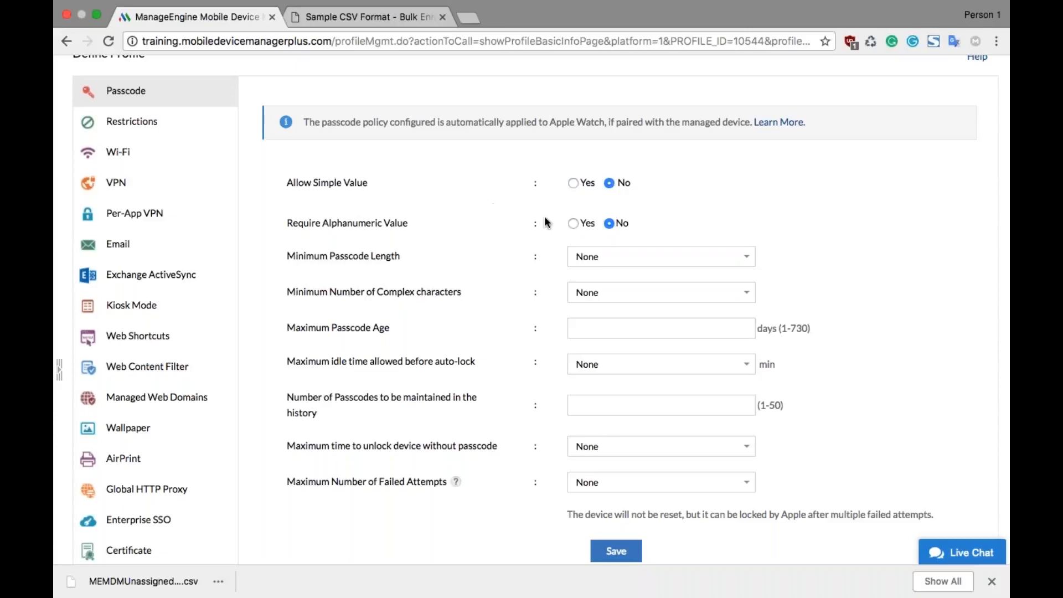
Step: Require alphanumeric passcodes with a minimum length of 6 and save the Passcode policy
left_click(575, 224)
left_click(602, 258)
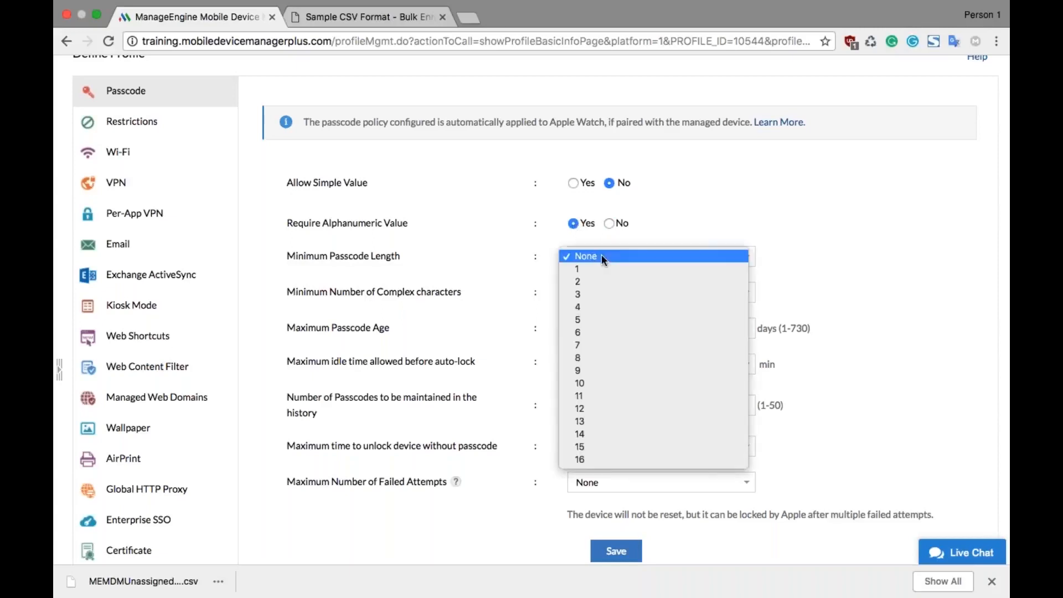
left_click(584, 333)
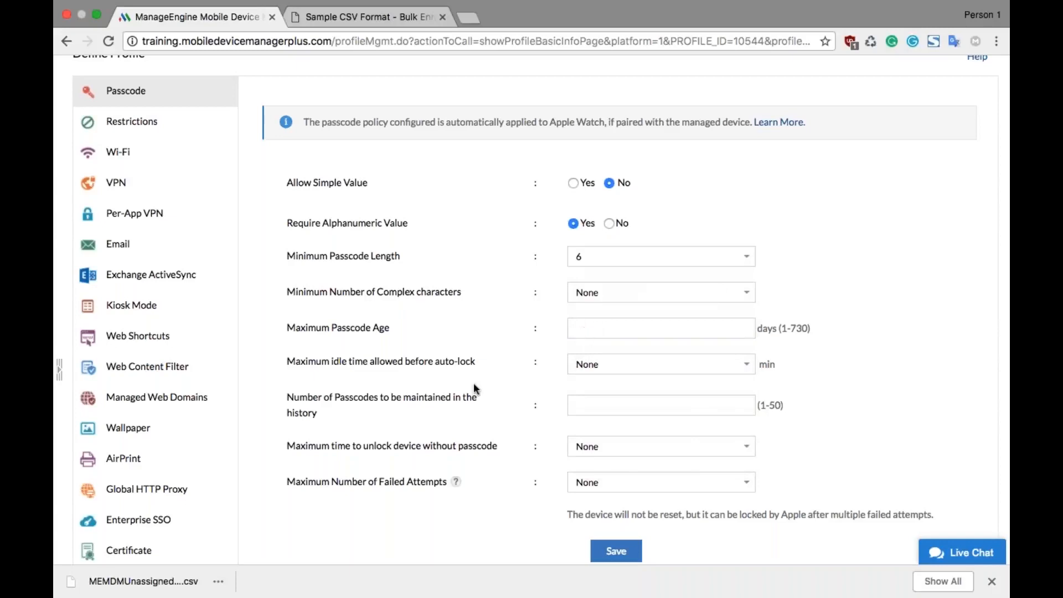
scroll(473, 383, "down", 2)
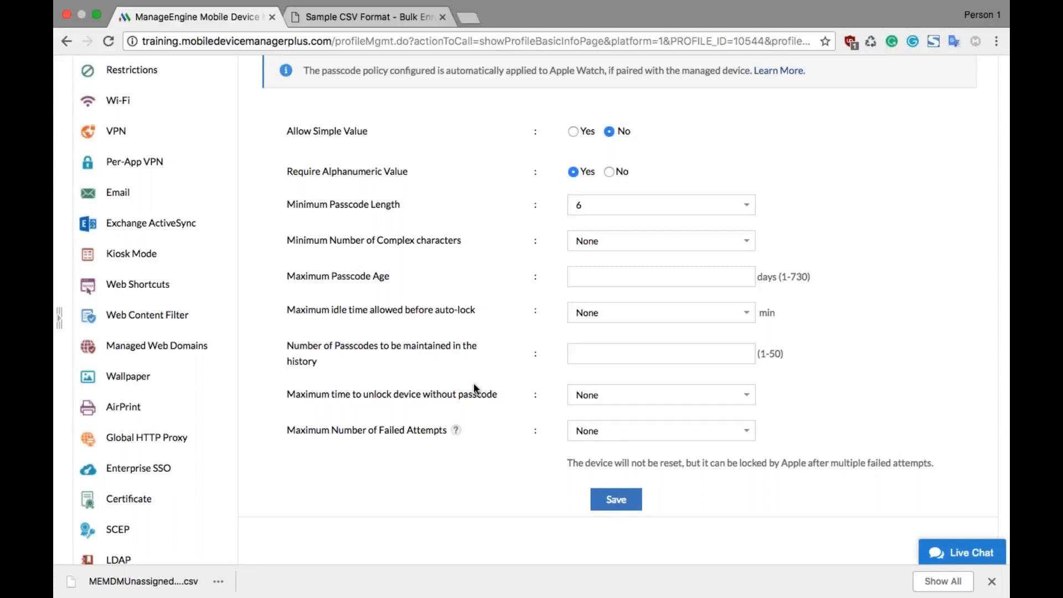
scroll(504, 391, "down", 5)
left_click(614, 383)
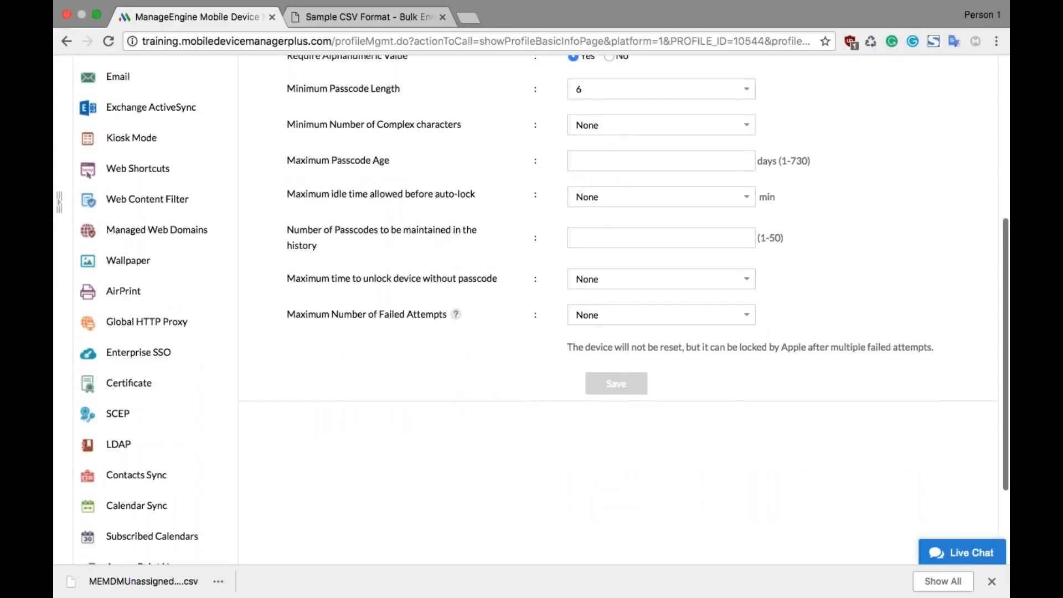
scroll(544, 399, "down", 5)
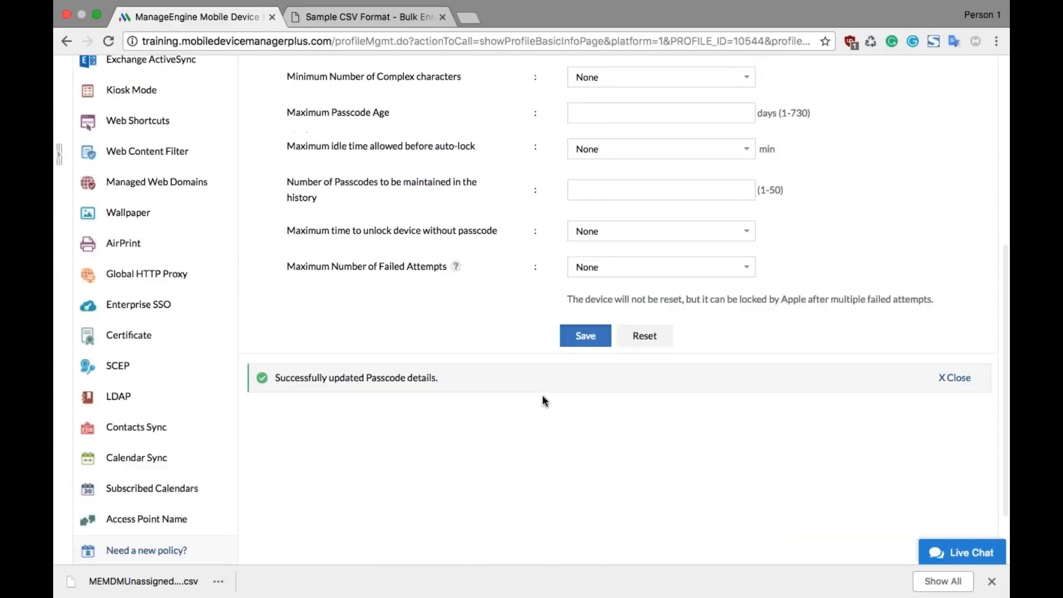
Step: Start the Wi-Fi policy with Zylker-Corp as the wireless network identification, leaving the security type at Any (Personal)
scroll(542, 399, "up", 5)
scroll(542, 400, "up", 5)
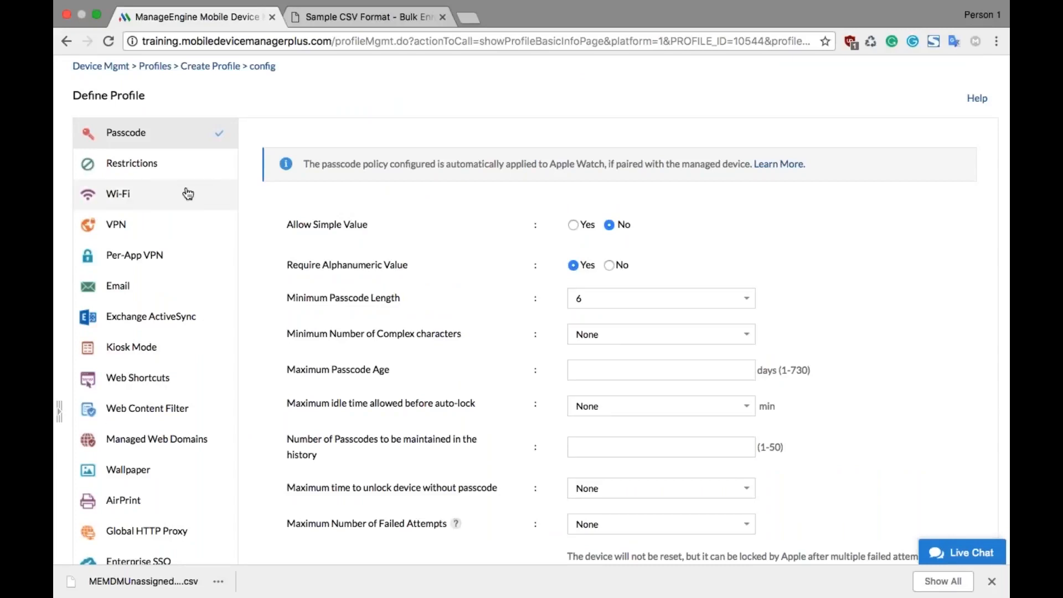
left_click(189, 193)
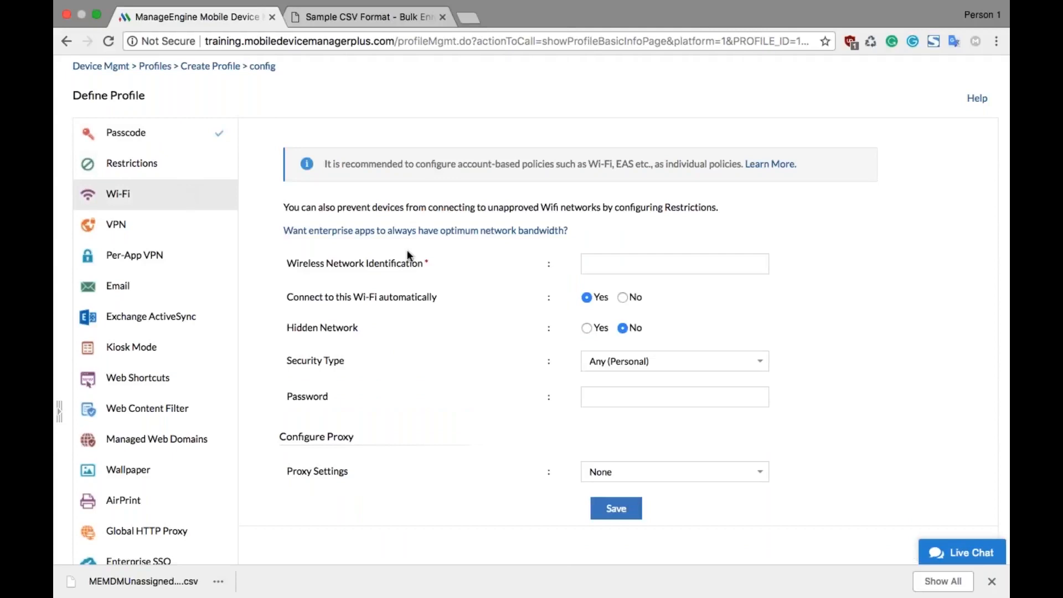
left_click(620, 264)
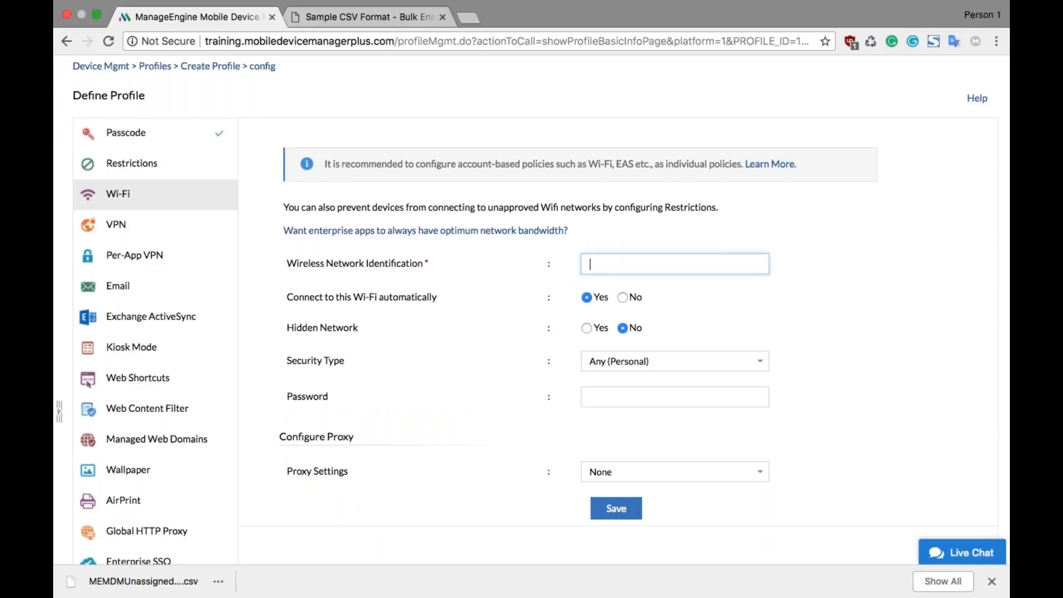
type("Zylker-Corp")
scroll(532, 311, "down", 3)
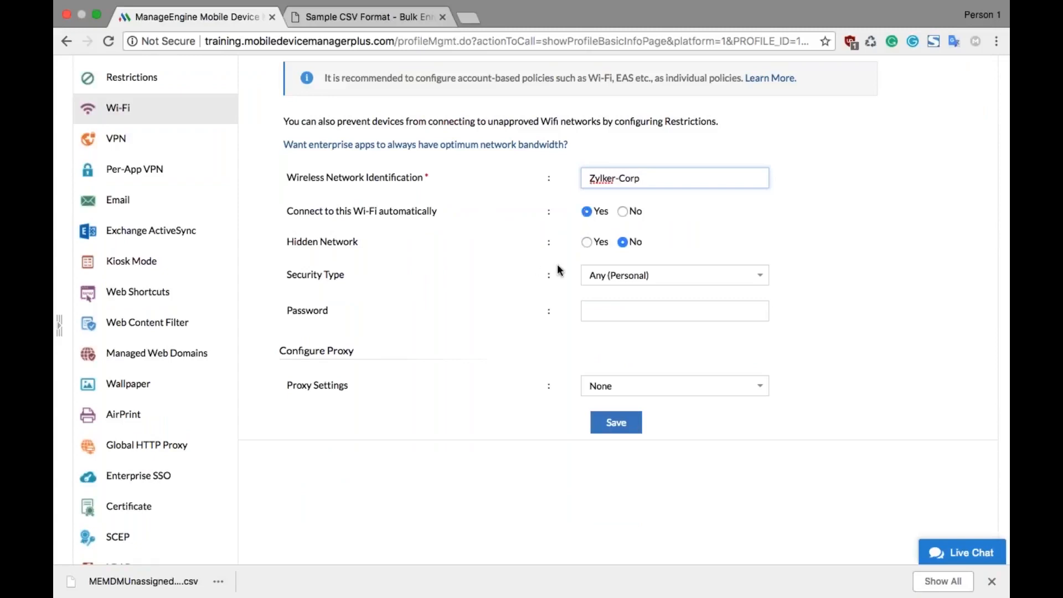
left_click(594, 274)
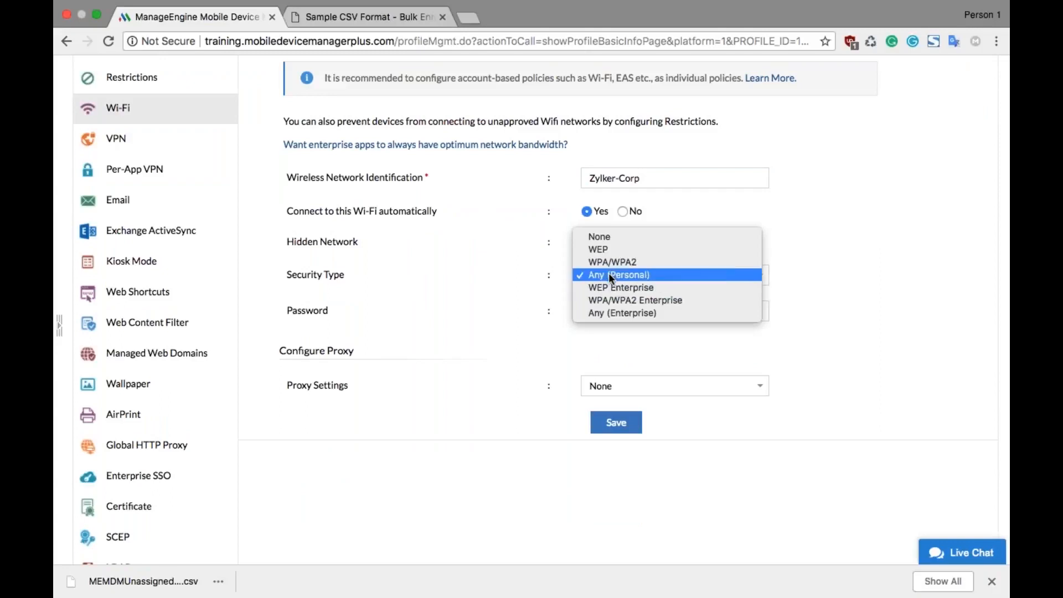
left_click(463, 294)
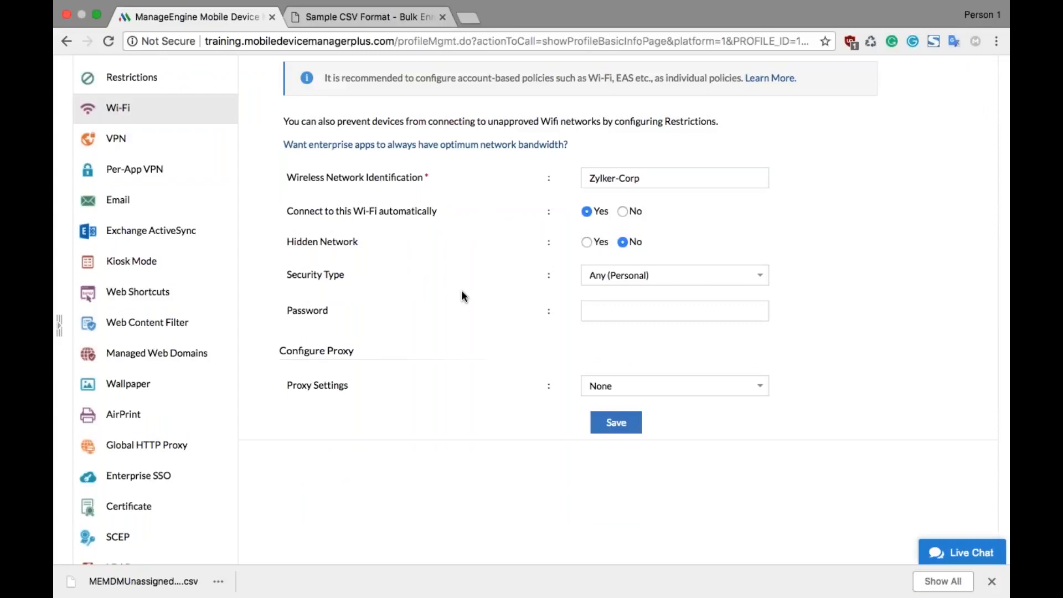
Step: Try the Manual proxy setting for the Wi-Fi policy, and set it to Automatic instead
left_click(596, 383)
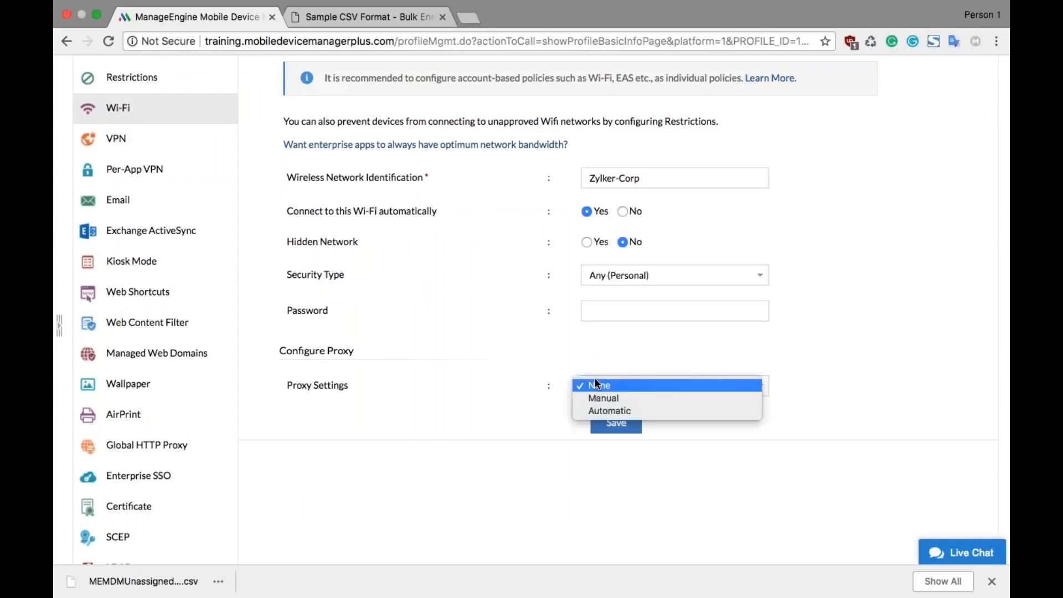
left_click(606, 395)
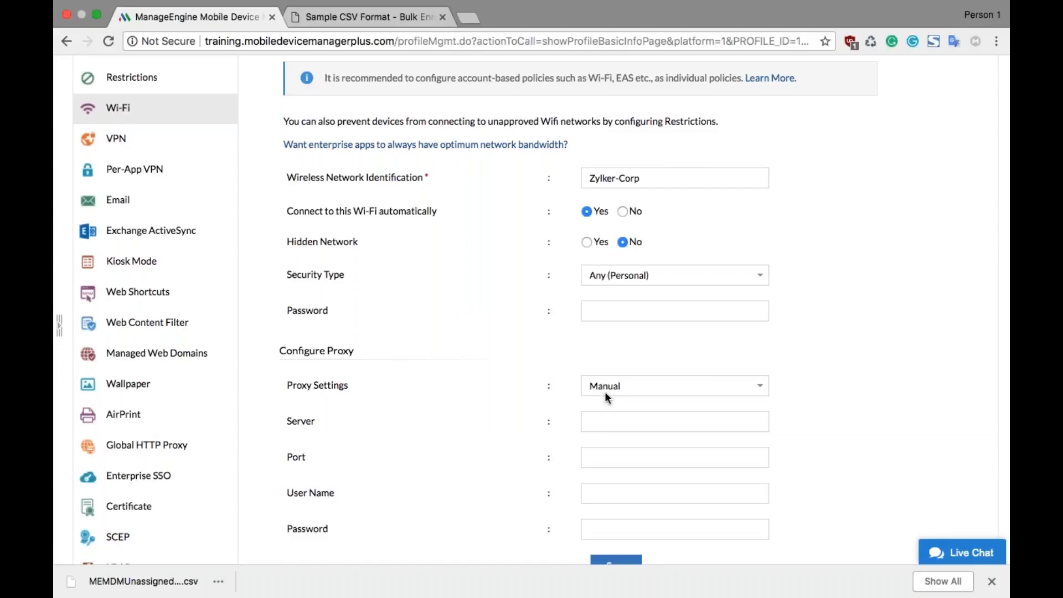
left_click(604, 391)
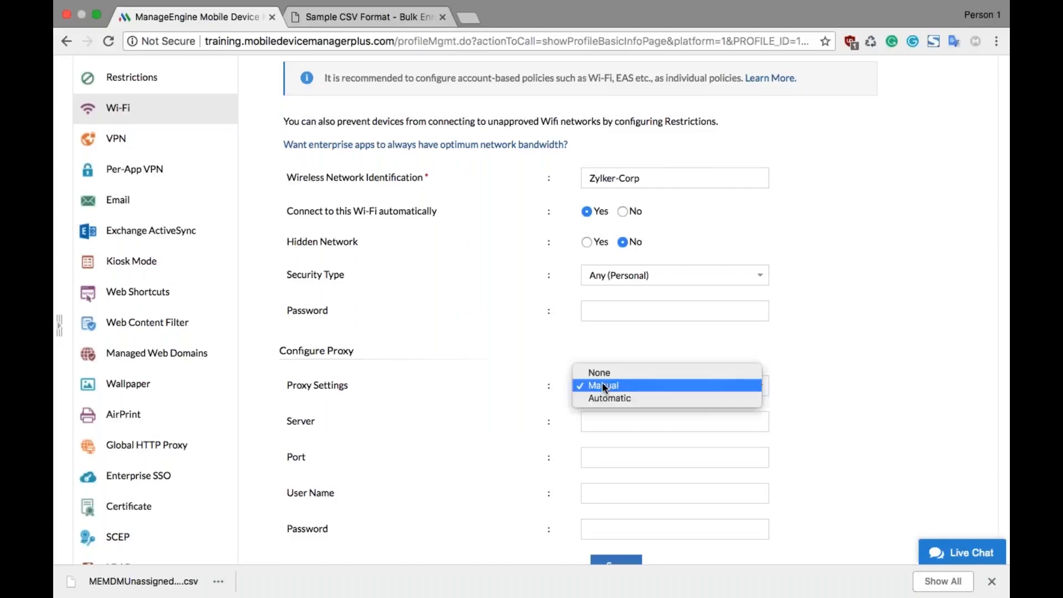
left_click(612, 399)
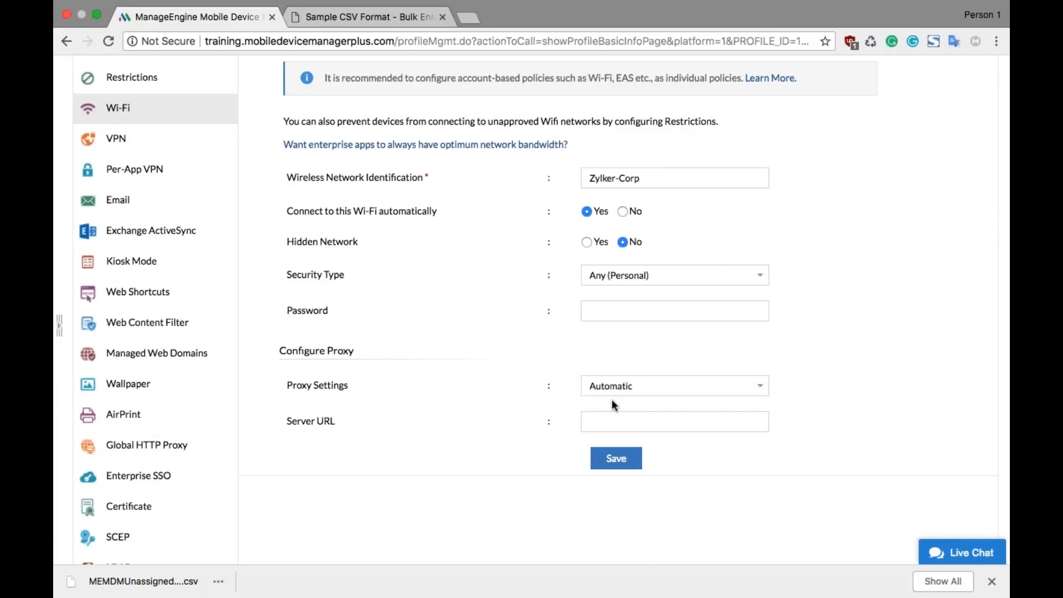
Step: Set up the VPN policy with connection type Cisco AnyConnect and server name zylker.vpn.com
scroll(612, 400, "up", 3)
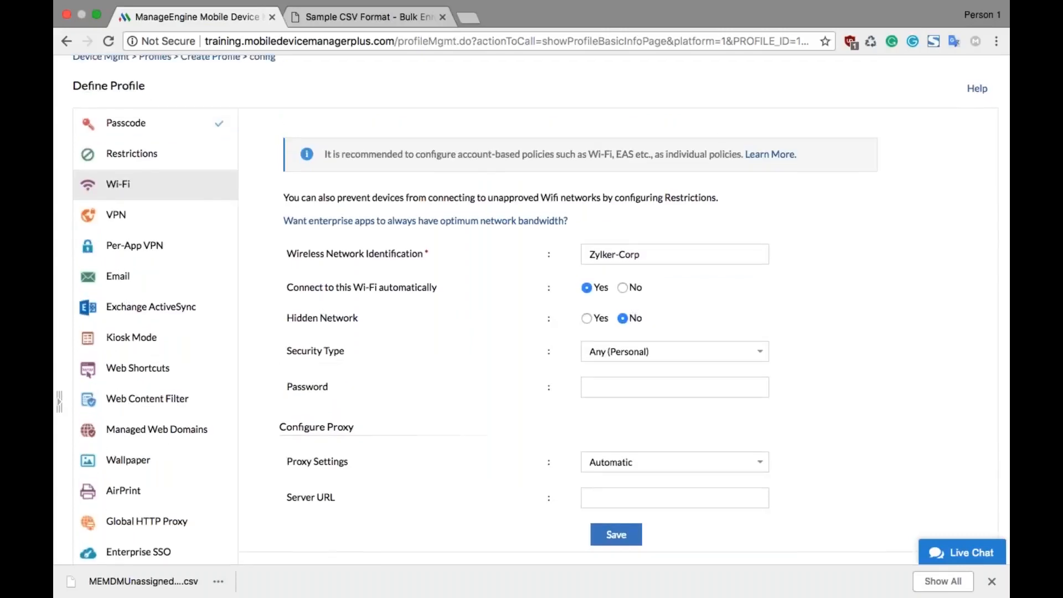
left_click(200, 216)
scroll(447, 230, "down", 3)
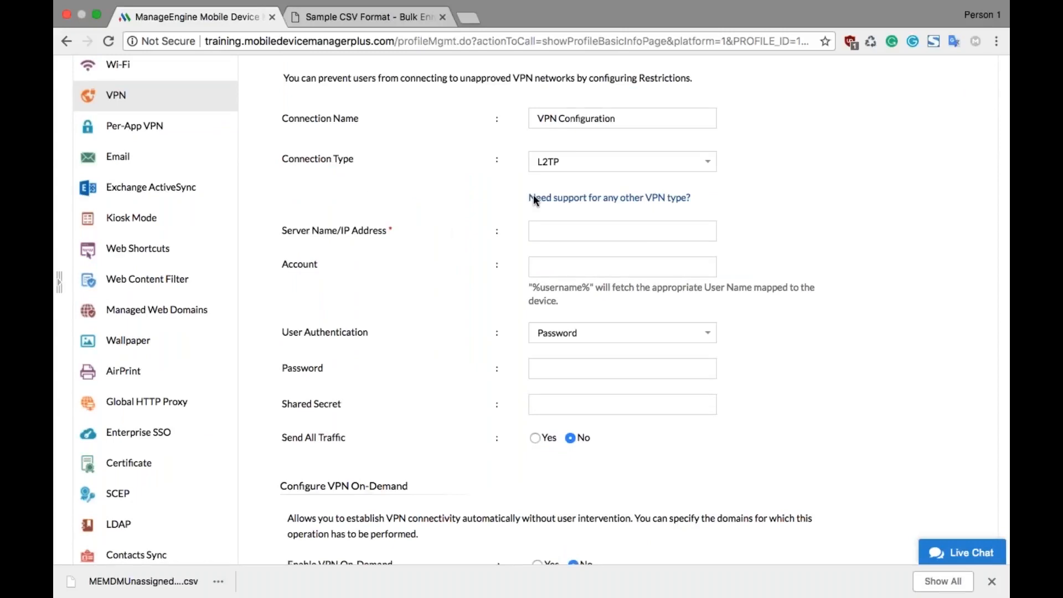
left_click(570, 162)
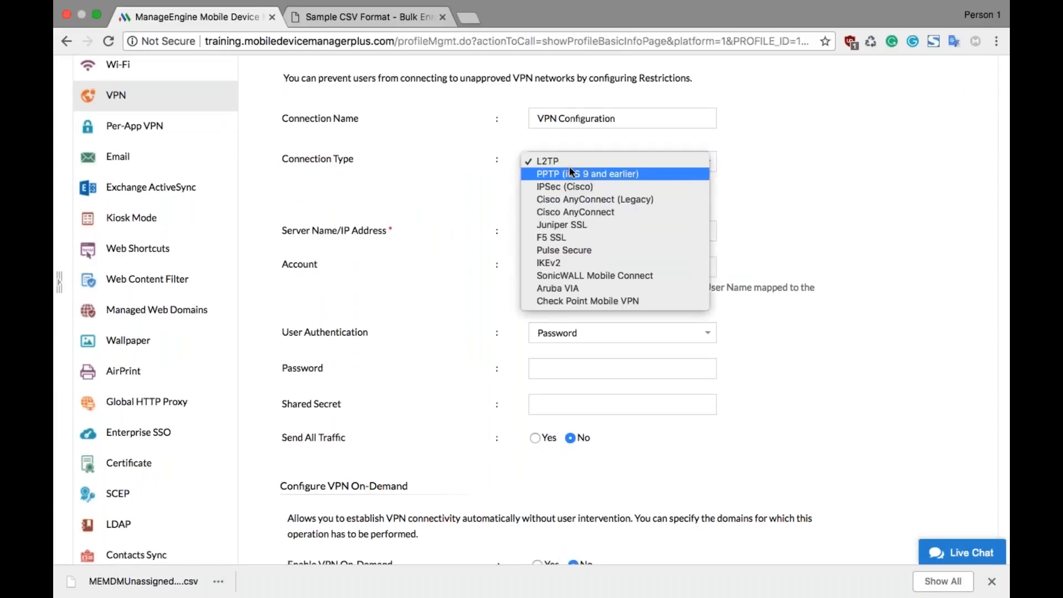
left_click(561, 212)
left_click(561, 267)
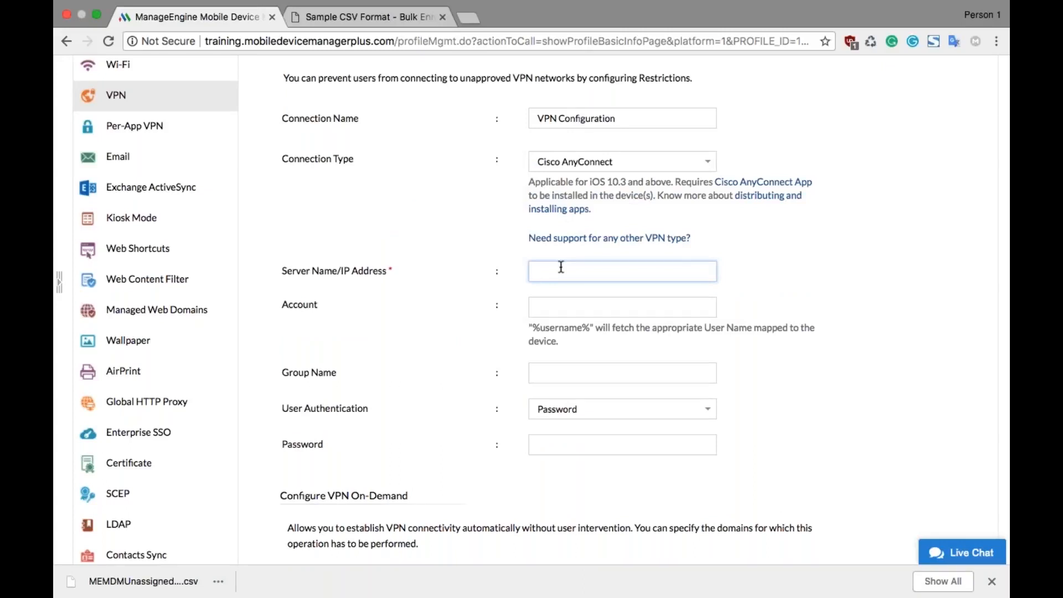
type("zylk")
type("ervpn")
key("BackSpace")
type("n.com")
Step: Enable VPN On-Demand and specify *.zylker.com as the domain for which the connection is established
scroll(560, 267, "down", 2)
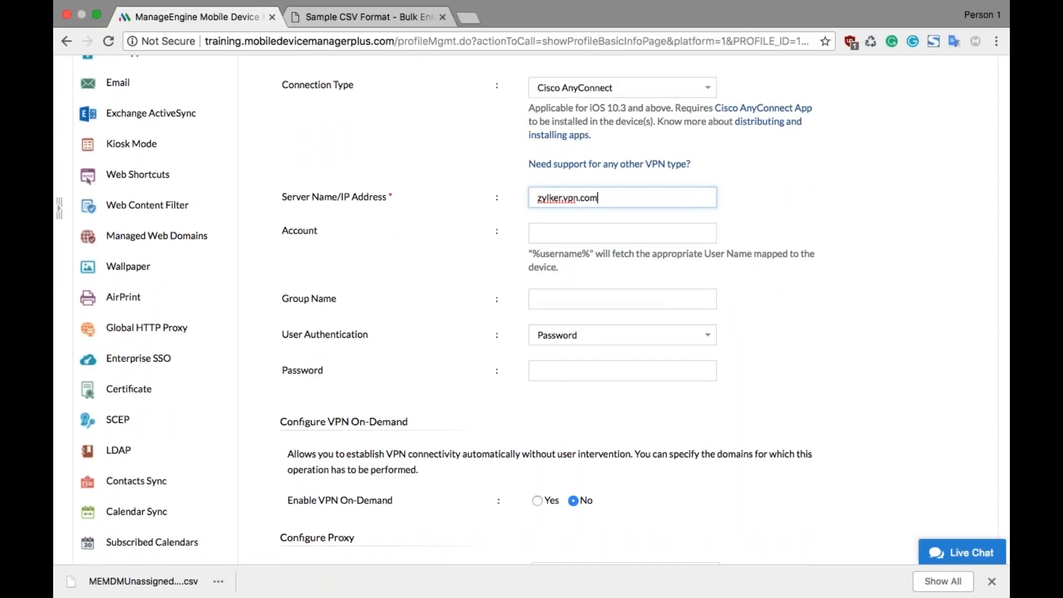
scroll(543, 106, "down", 2)
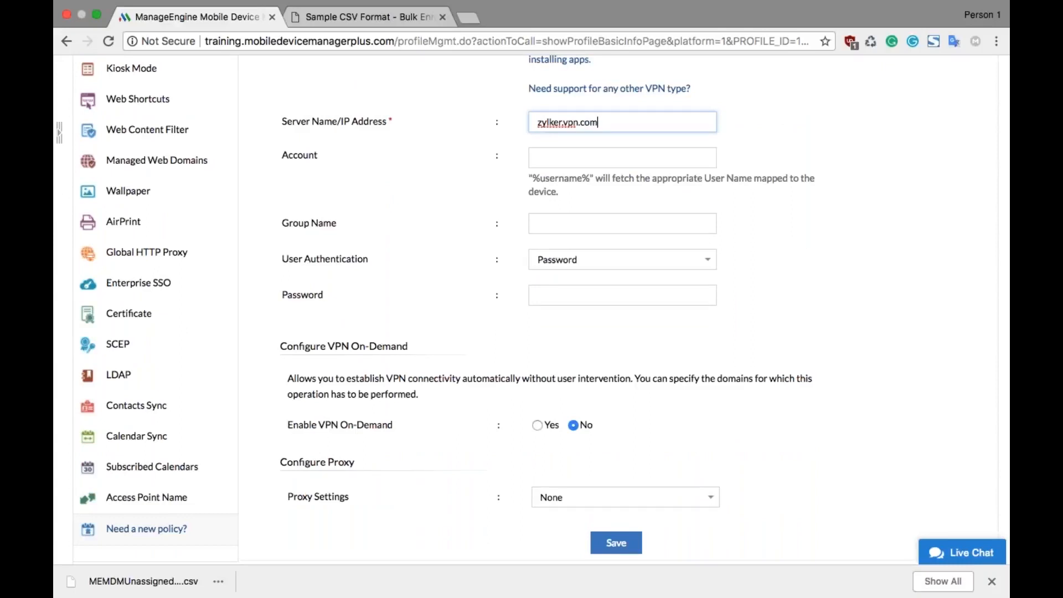
left_click(537, 426)
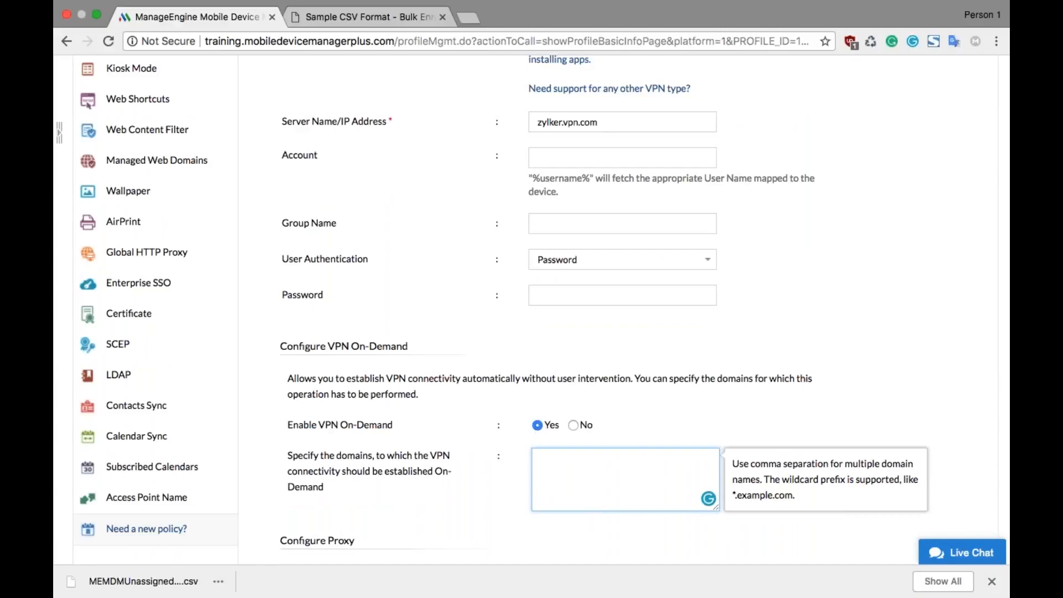
type("*.zylker.com")
scroll(586, 462, "down", 1)
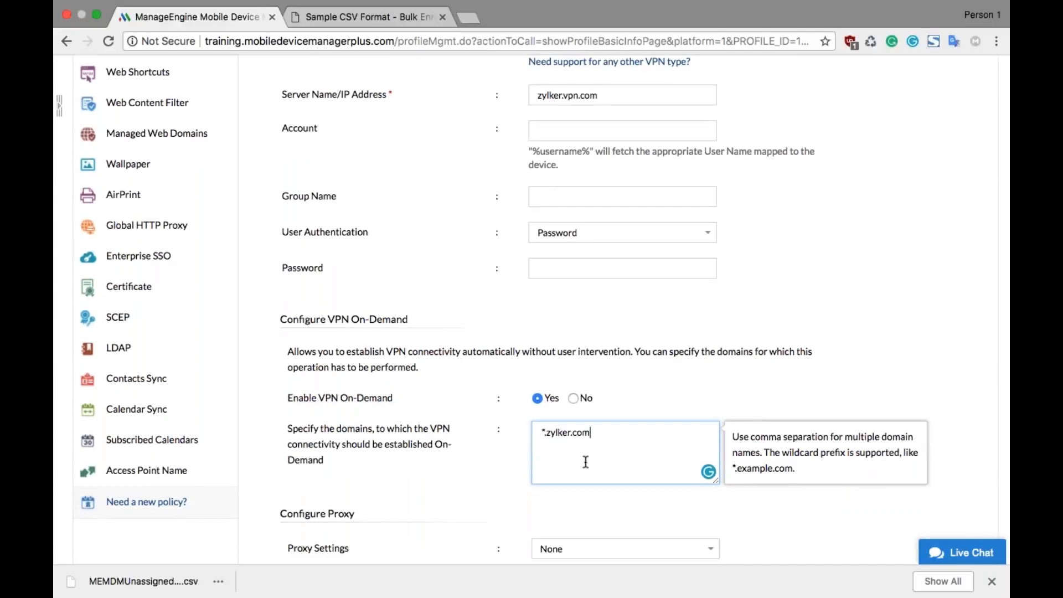
scroll(586, 462, "down", 3)
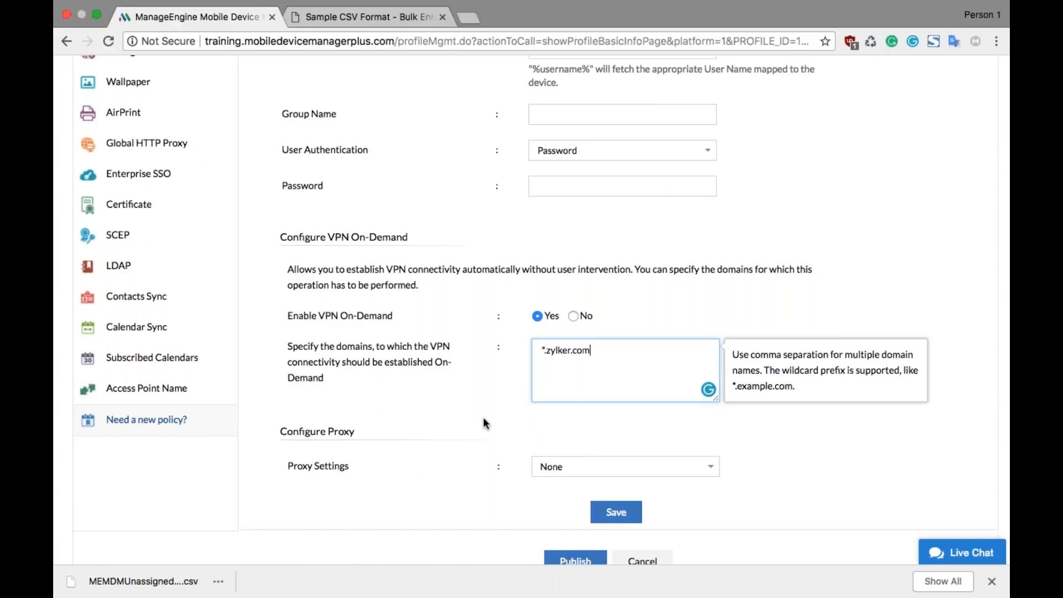
Step: Add Dropbox to the Per-App VPN policy and set its connection type to Juniper SSL
scroll(483, 416, "up", 10)
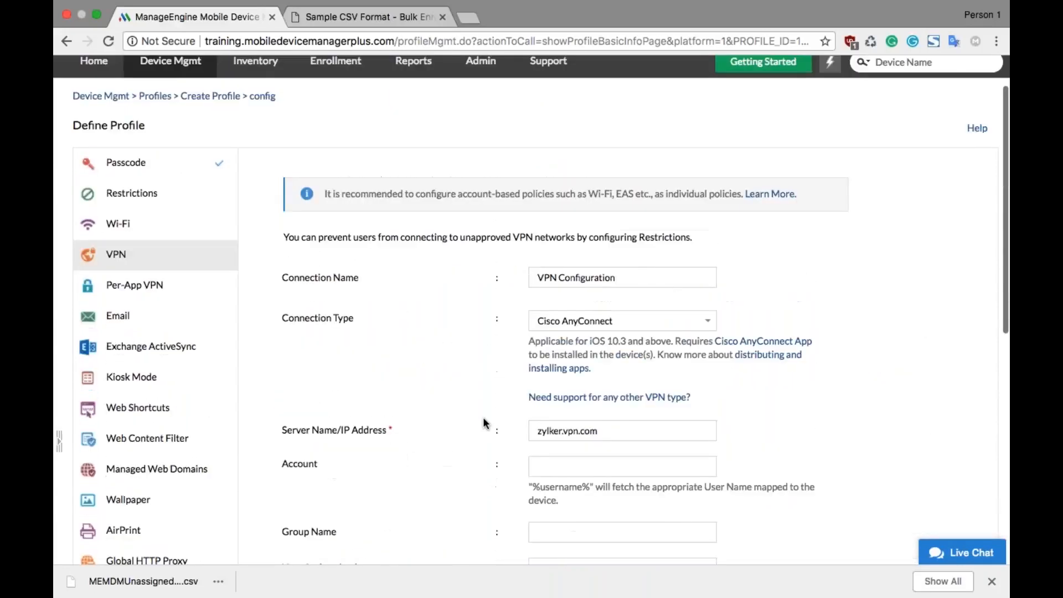
scroll(483, 416, "up", 1)
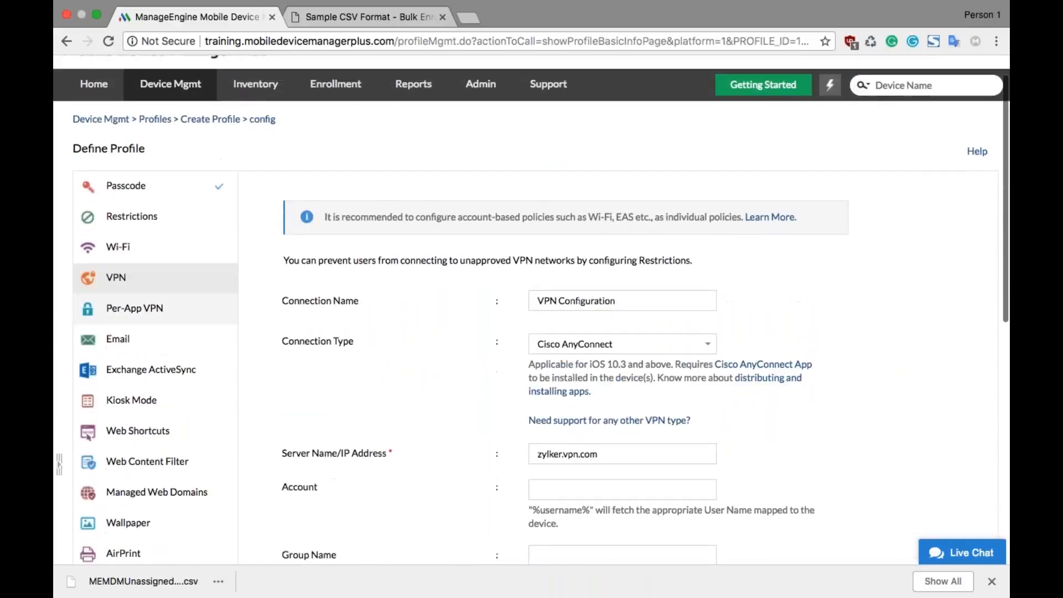
left_click(193, 308)
scroll(395, 310, "down", 5)
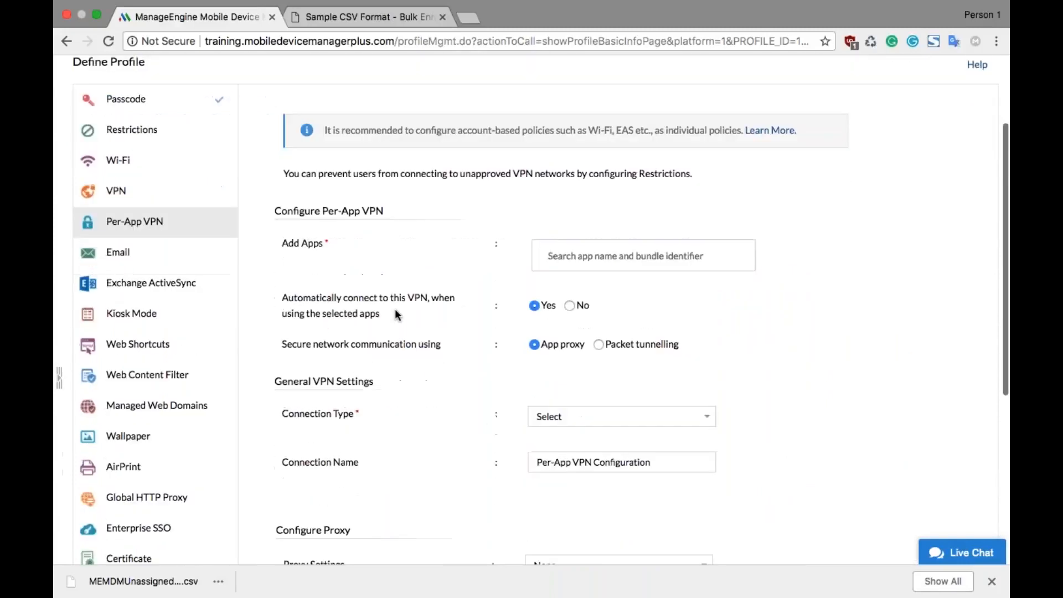
left_click(576, 202)
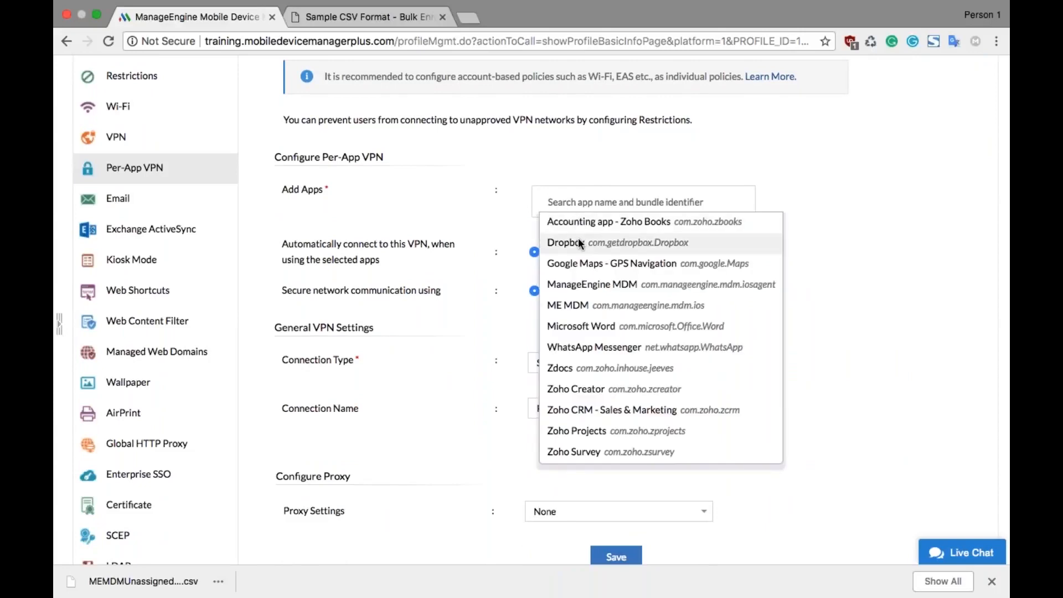
left_click(579, 242)
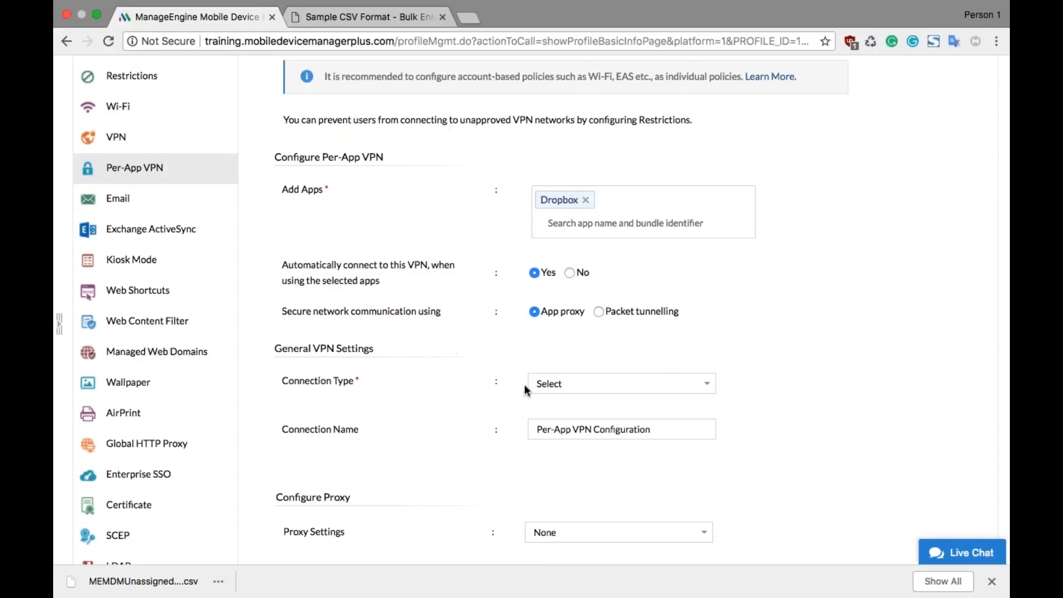
left_click(552, 386)
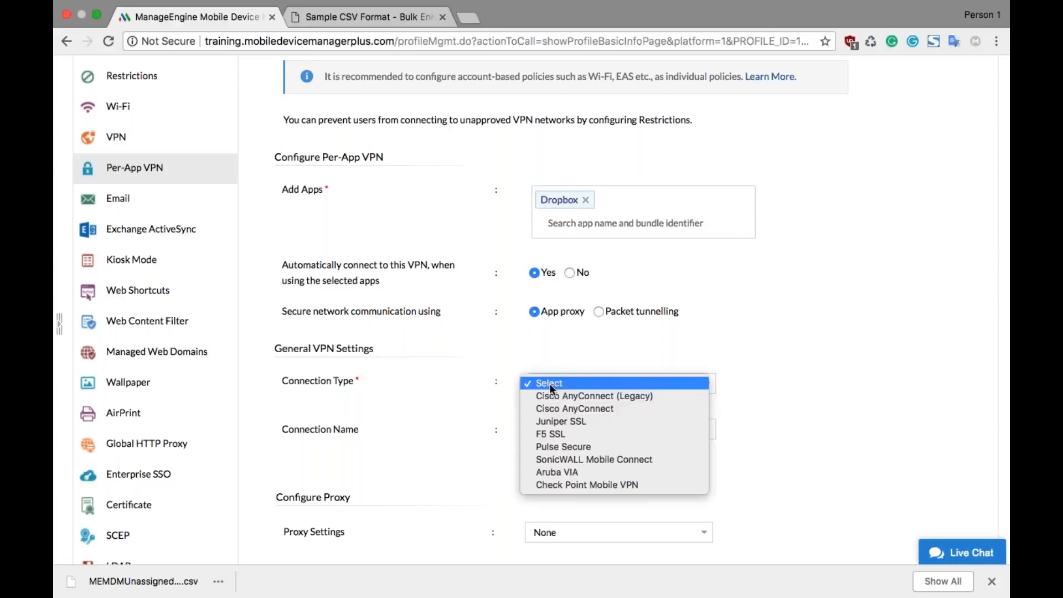
left_click(564, 418)
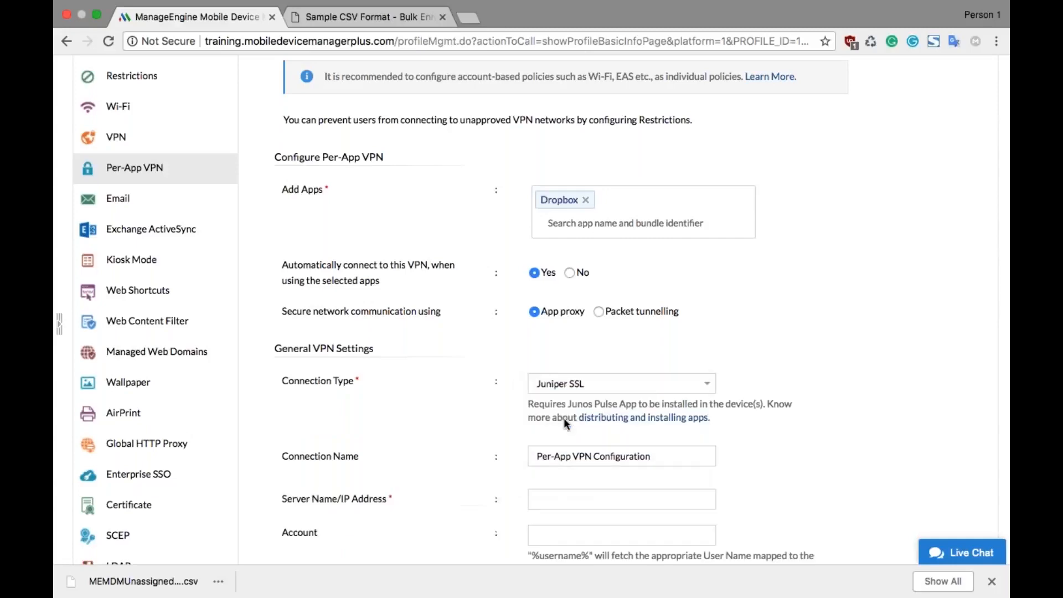
scroll(564, 417, "down", 5)
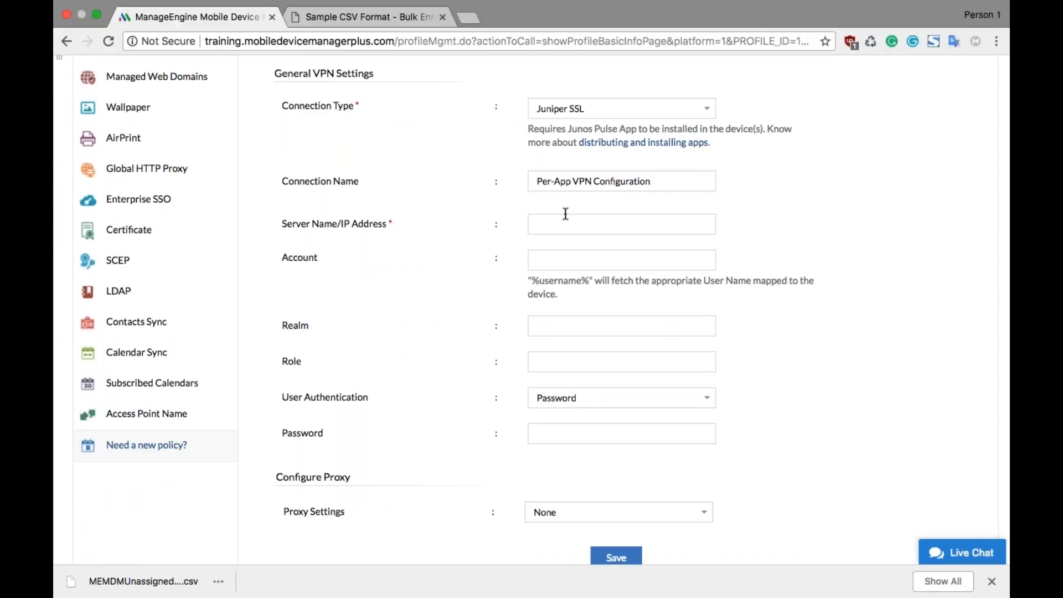
Step: Start the Email policy with account type IMAP and set its incoming mail server to smtp.zylker.com
scroll(565, 213, "up", 7)
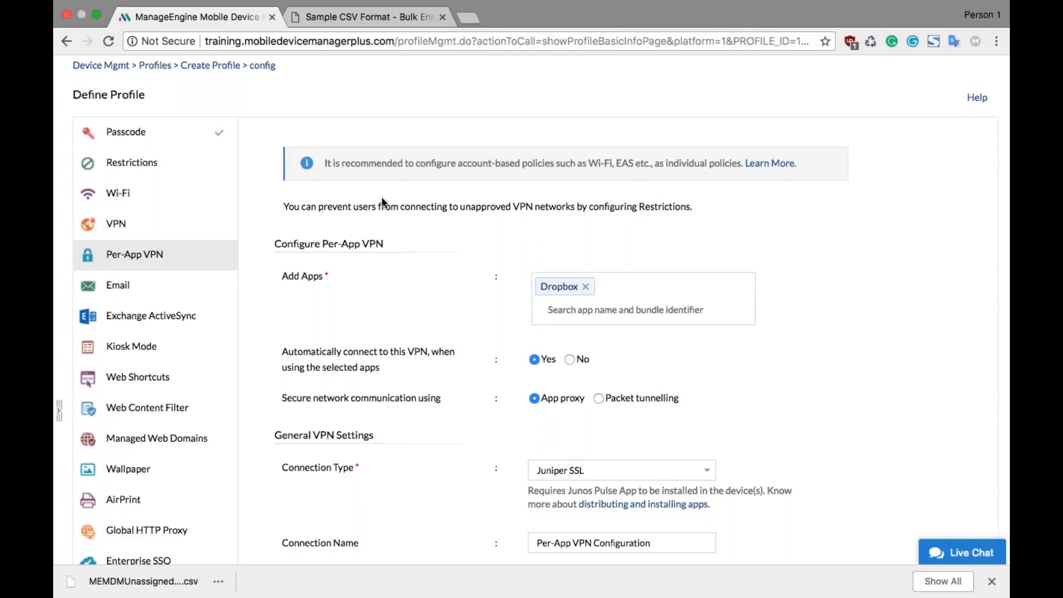
left_click(206, 288)
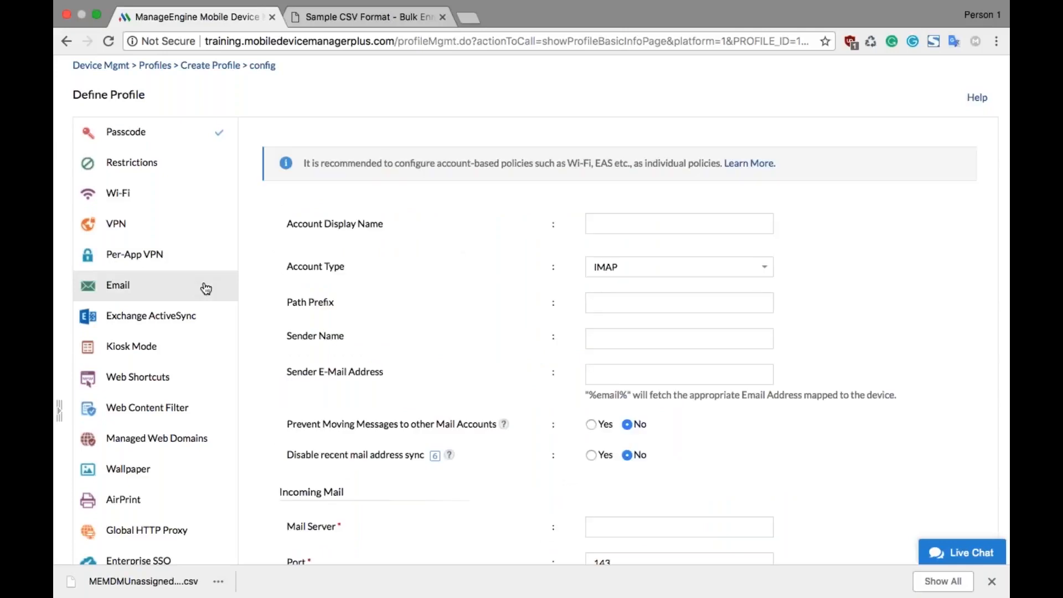
scroll(394, 243, "down", 3)
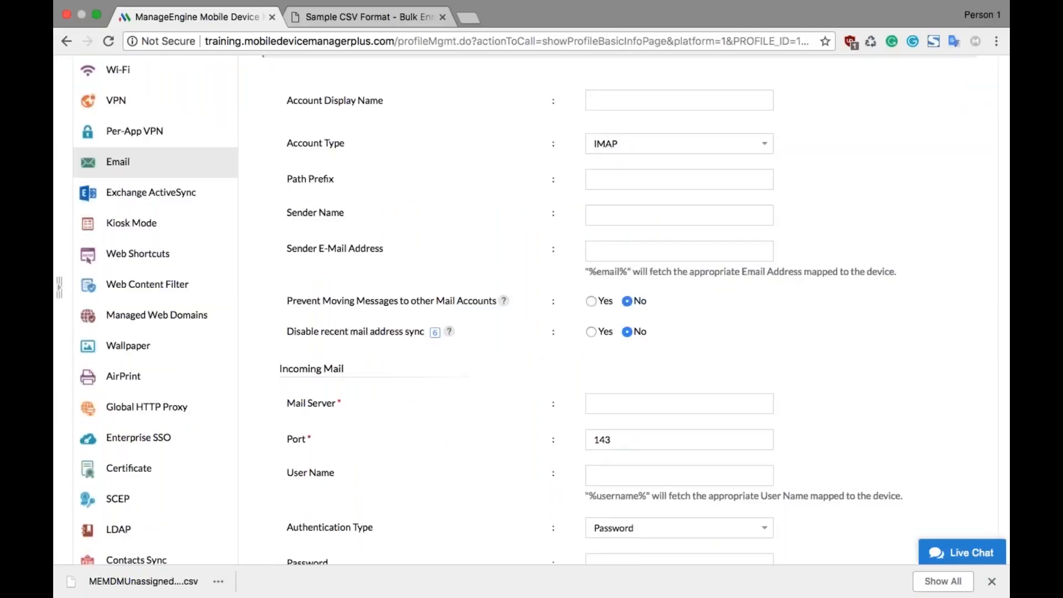
scroll(531, 310, "down", 2)
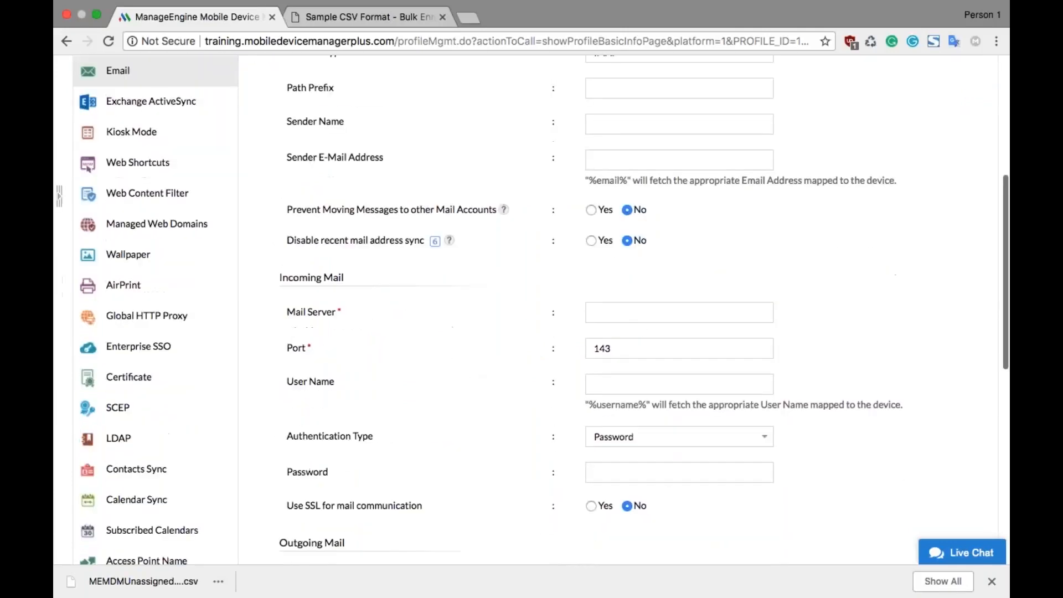
left_click(617, 310)
type("s")
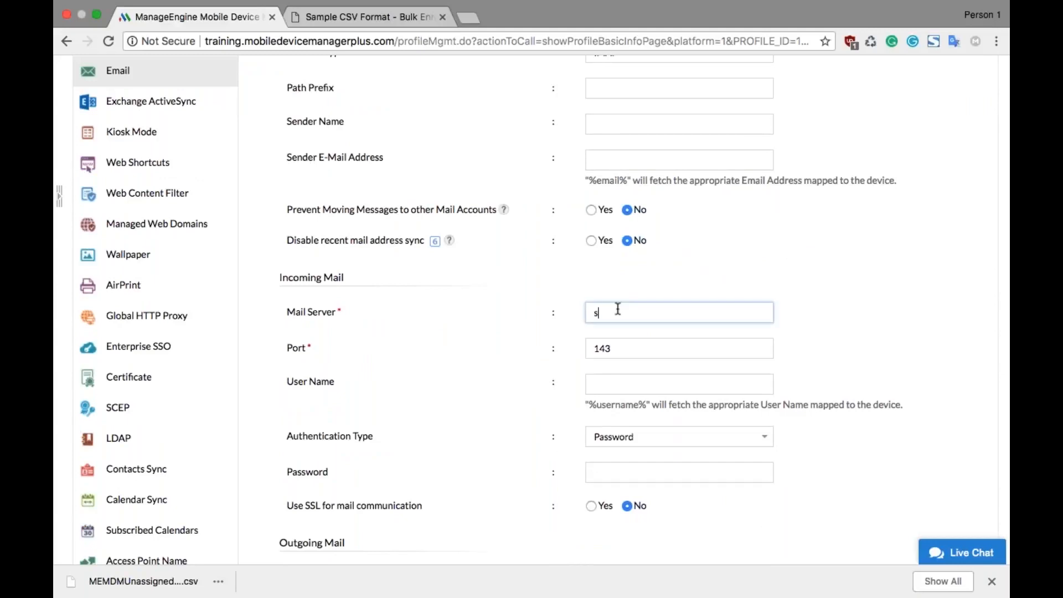
type("mtp.zylker.com")
Step: Set the sender e-mail address of the Email policy to the variable %email%
scroll(531, 310, "up", 5)
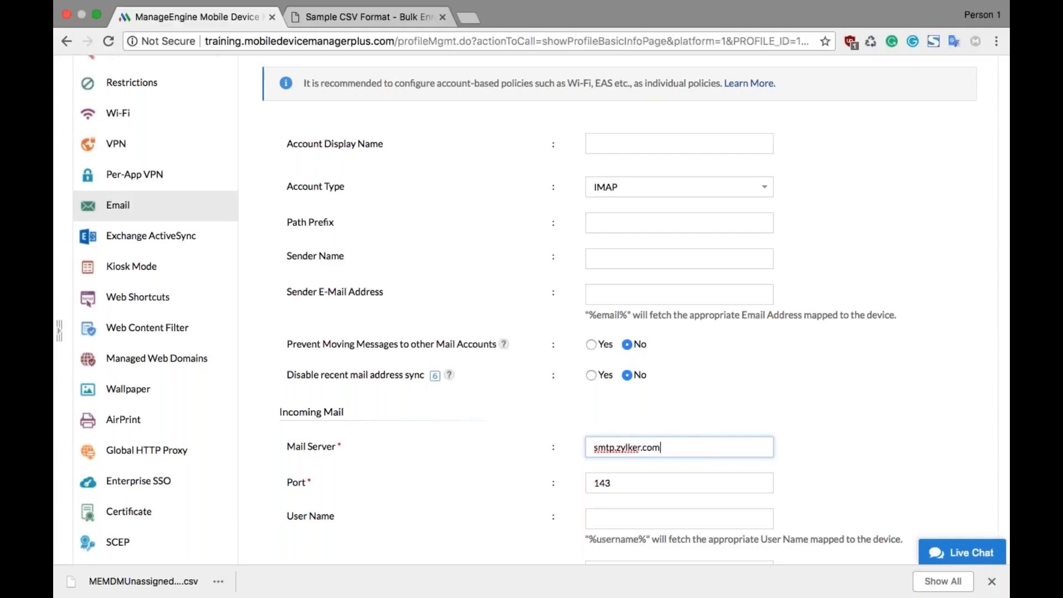
left_click(602, 296)
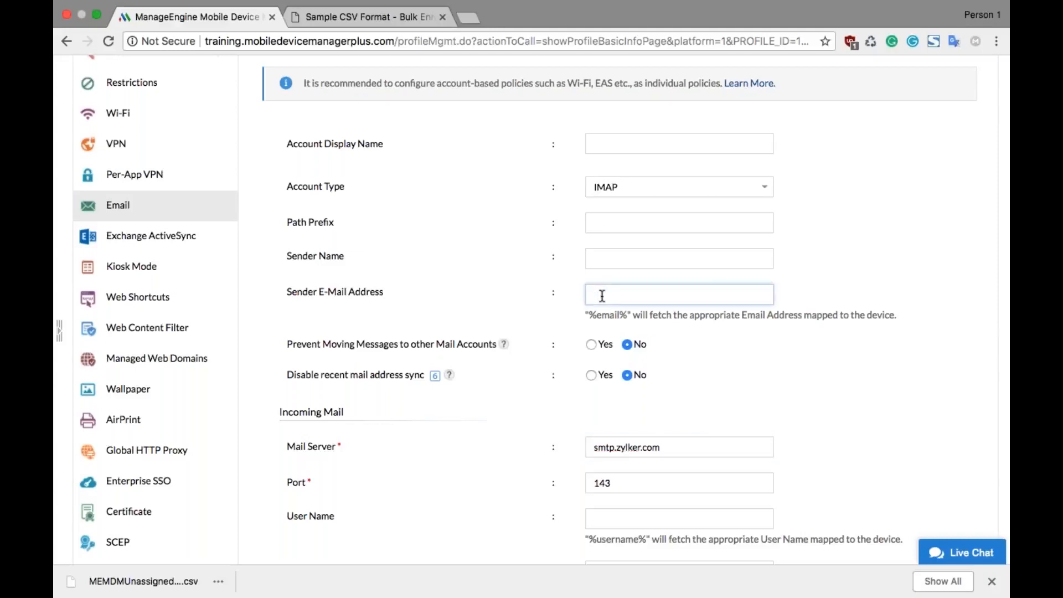
type("%email%")
Step: Set the user name for incoming mail to the variable %username%
scroll(532, 310, "down", 3)
scroll(531, 310, "down", 3)
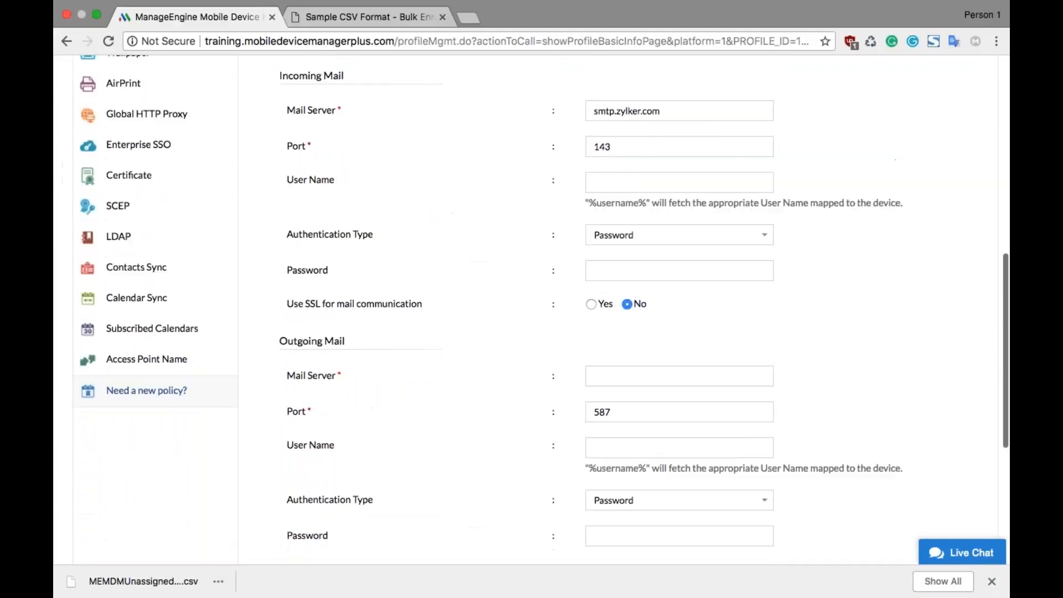
left_click(678, 181)
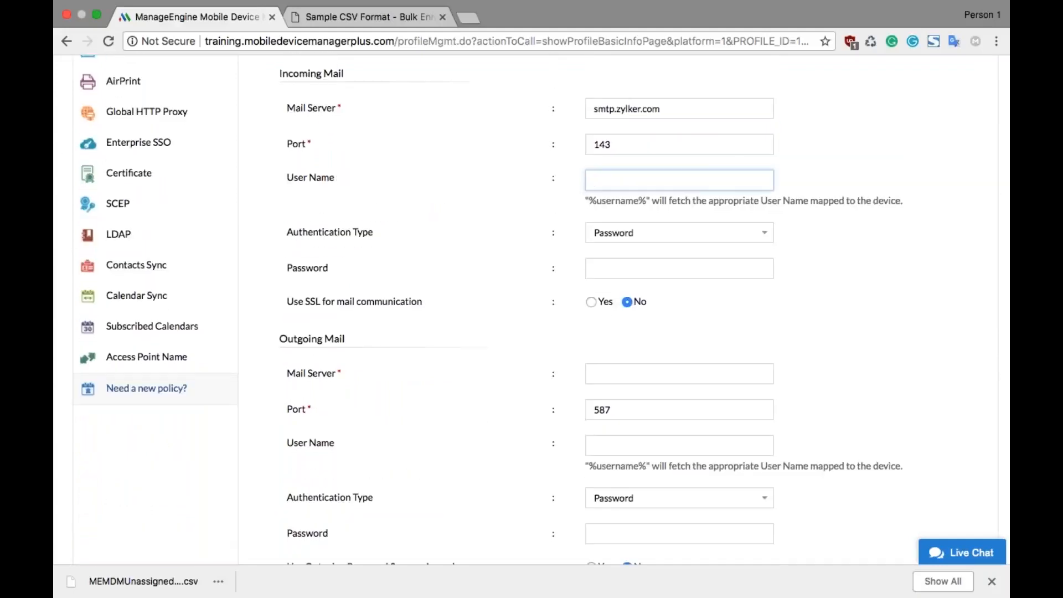
type("%username%")
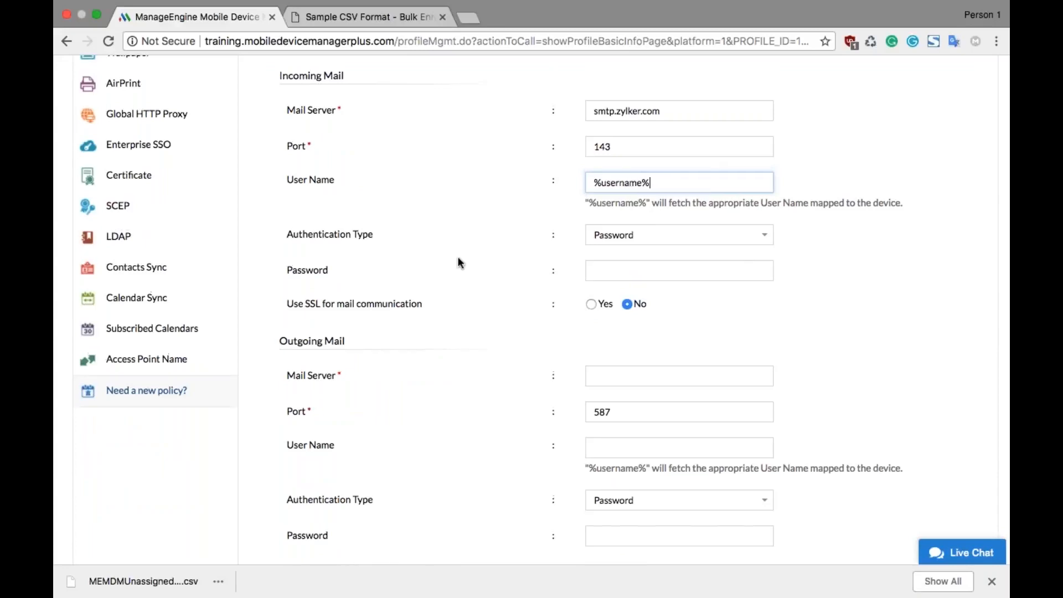
Step: Set up the Exchange ActiveSync policy with host type Office 365 / Exchange Online and identity certificate GeoTrust Global CA
scroll(457, 257, "up", 3)
scroll(458, 257, "up", 5)
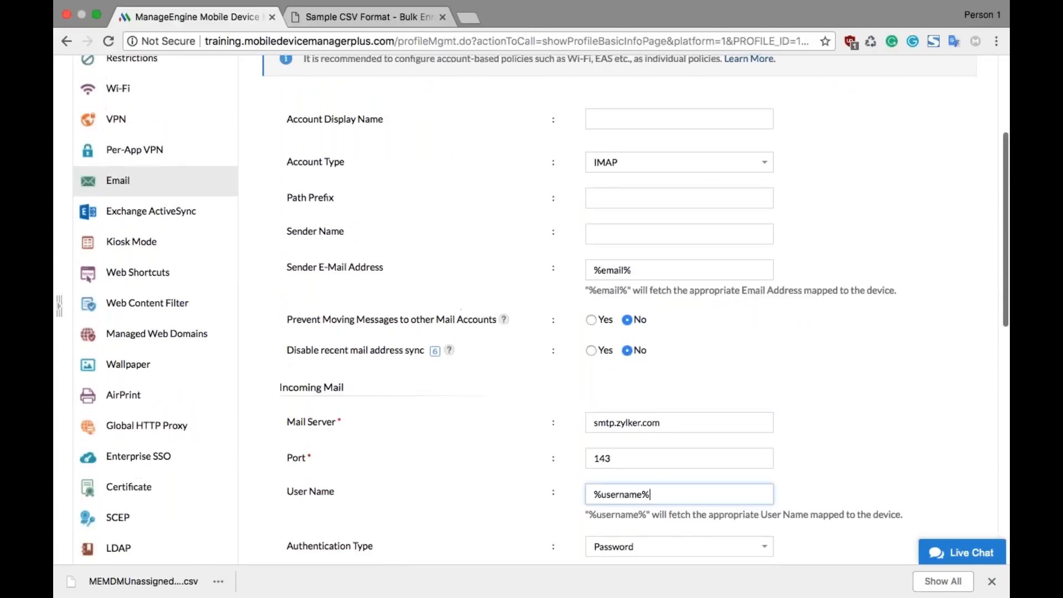
left_click(217, 215)
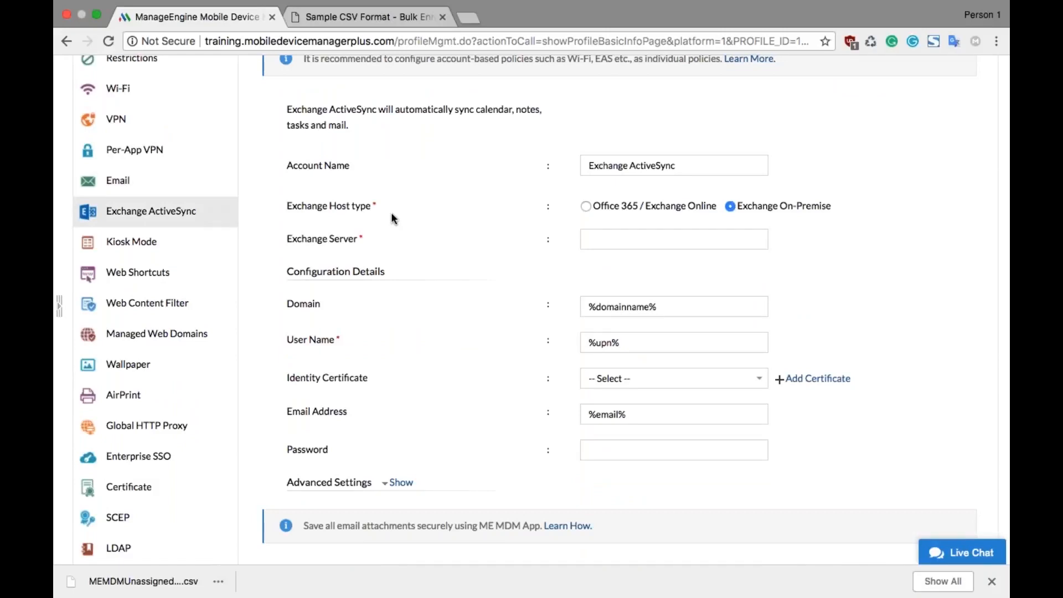
left_click(586, 207)
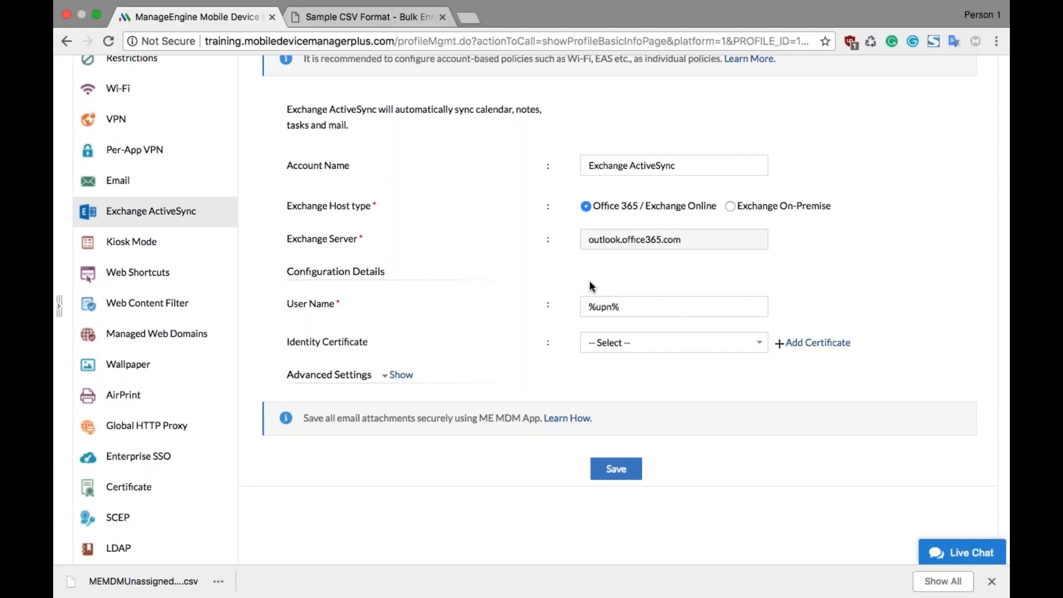
left_click(690, 344)
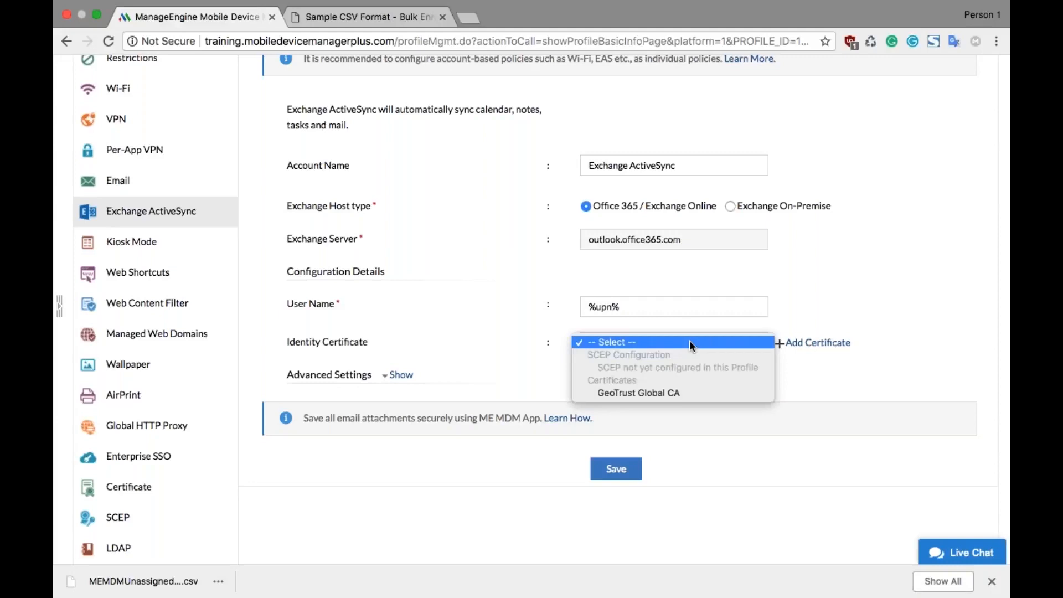
left_click(670, 397)
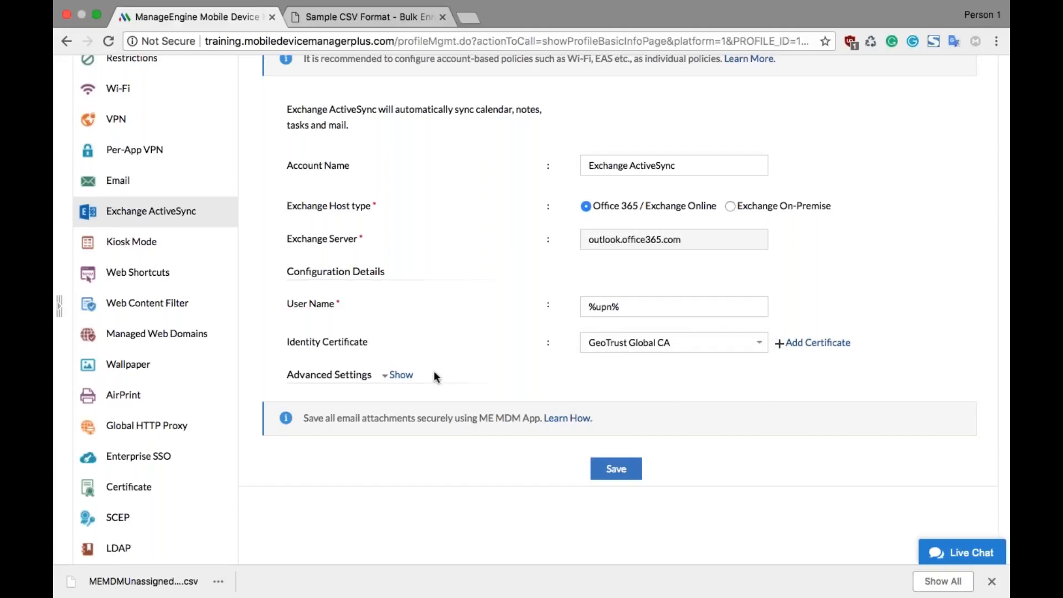
Step: Examine the advanced settings of the Exchange ActiveSync policy, including SSL, S/MIME and mail sync options
left_click(400, 375)
scroll(394, 379, "down", 5)
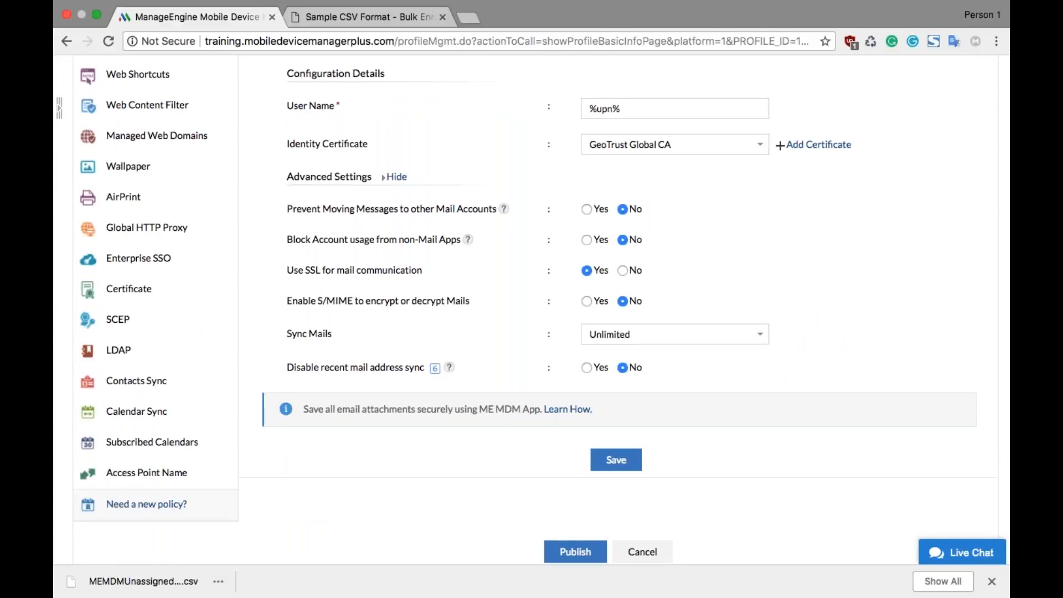
scroll(617, 310, "up", 2)
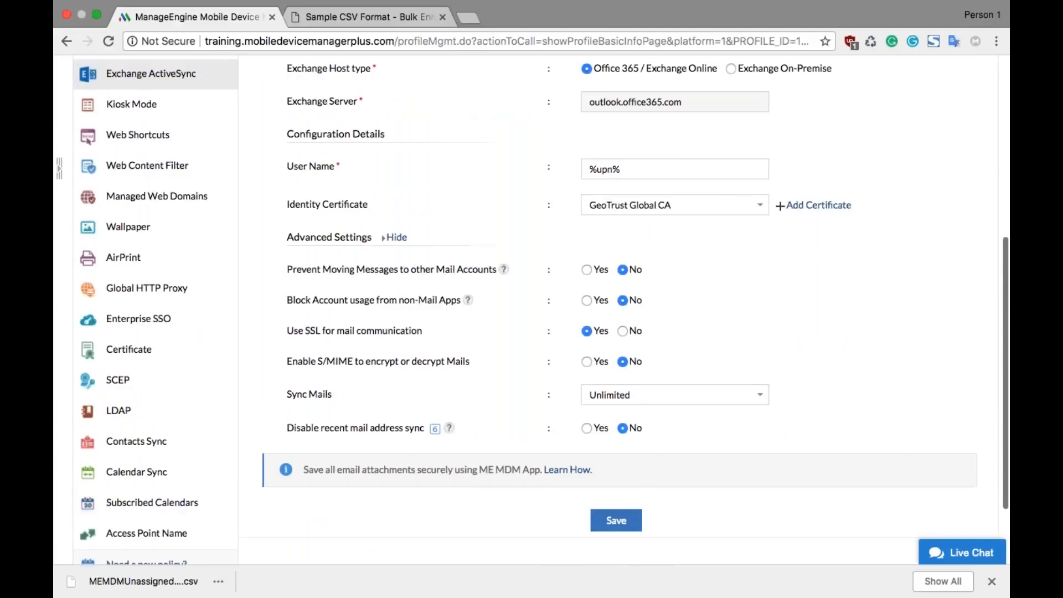
scroll(531, 310, "down", 1)
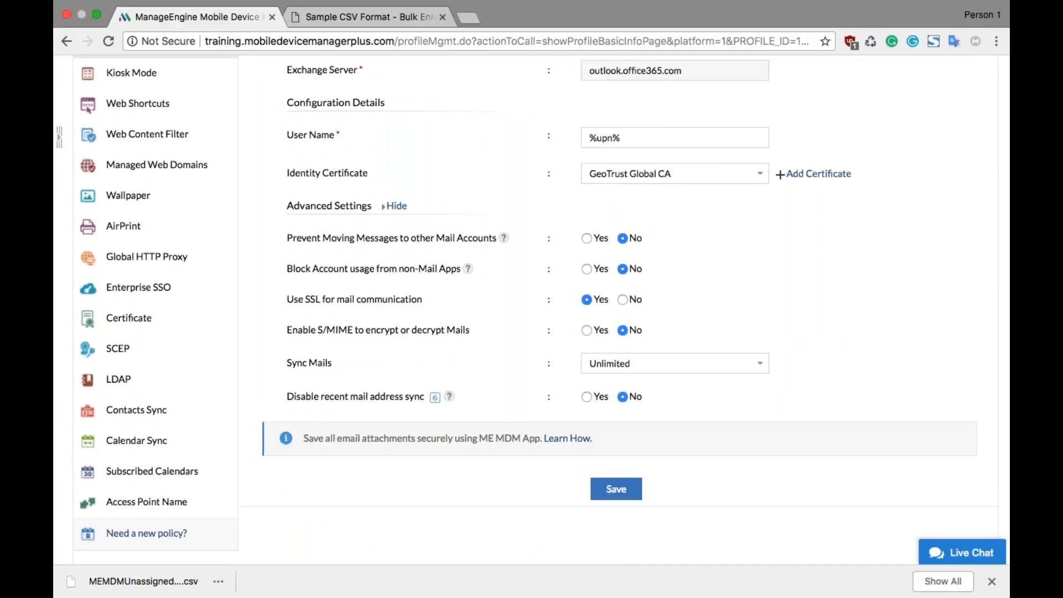
Step: Start the Enterprise SSO policy and set its account display name to Zylker
left_click(223, 293)
scroll(226, 295, "up", 3)
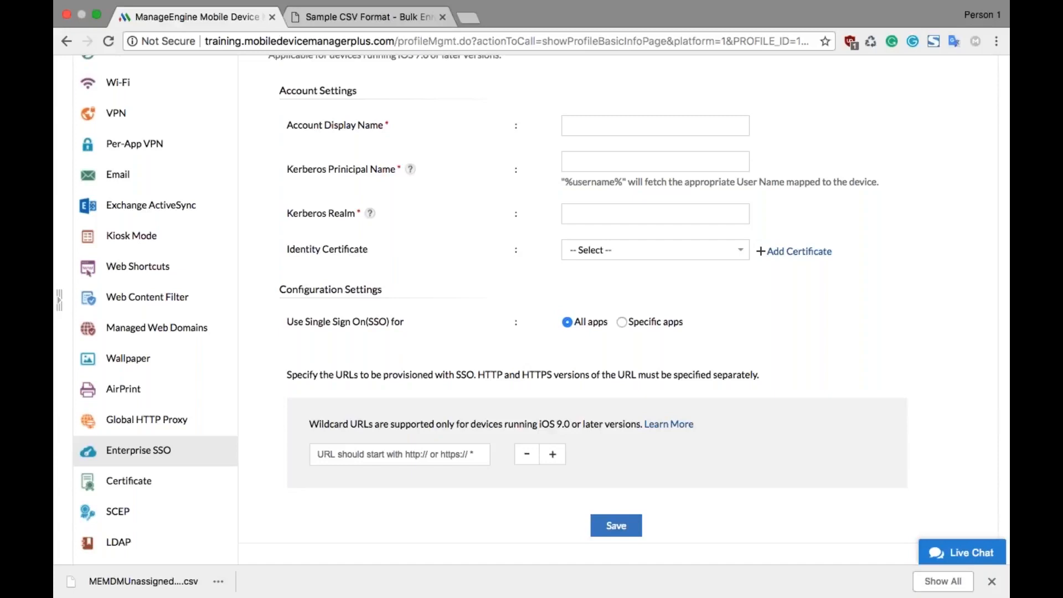
scroll(532, 310, "up", 2)
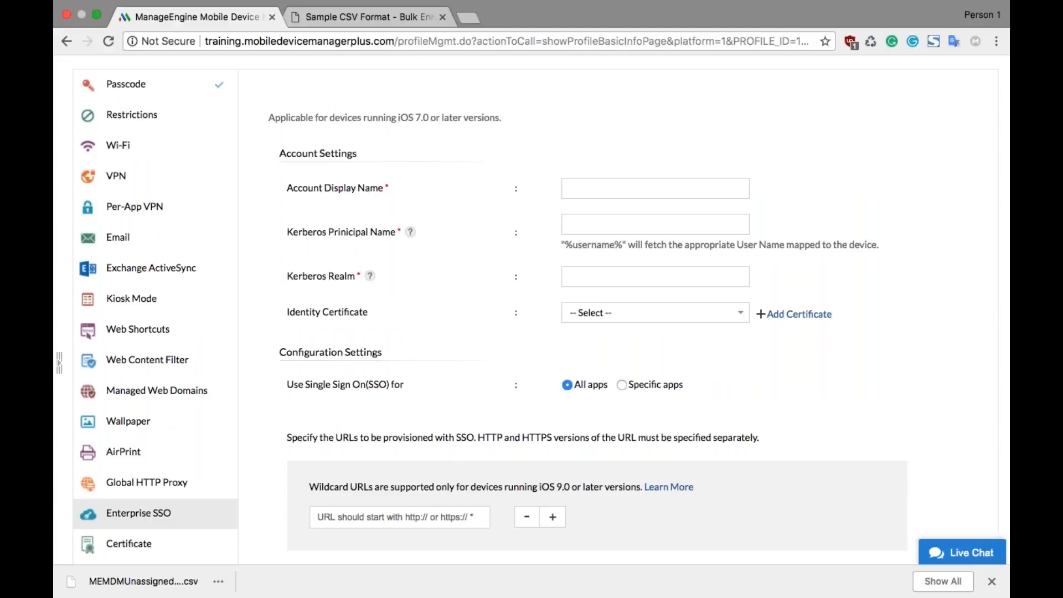
left_click(609, 188)
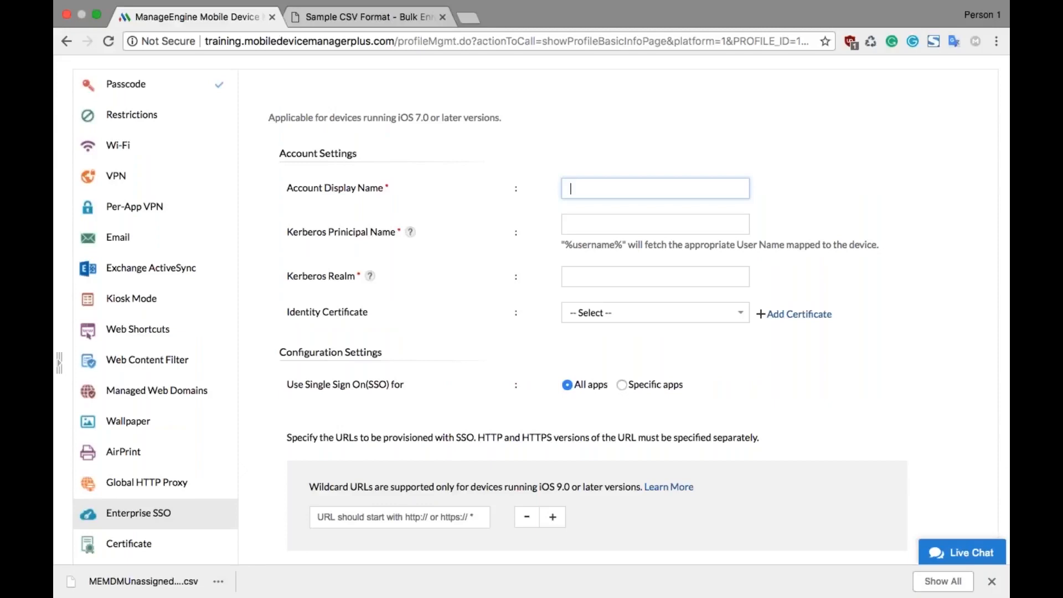
type("Zylker")
key("Tab")
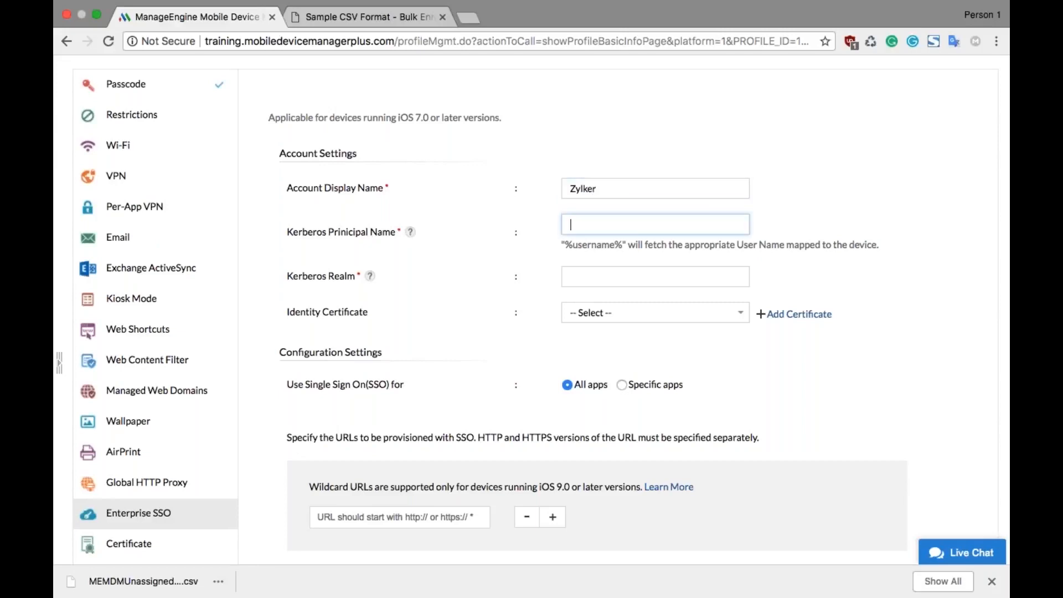
Step: Set the Kerberos principal name to %username% and the Kerberos realm to ZYLKER
type("%username%")
key("Tab")
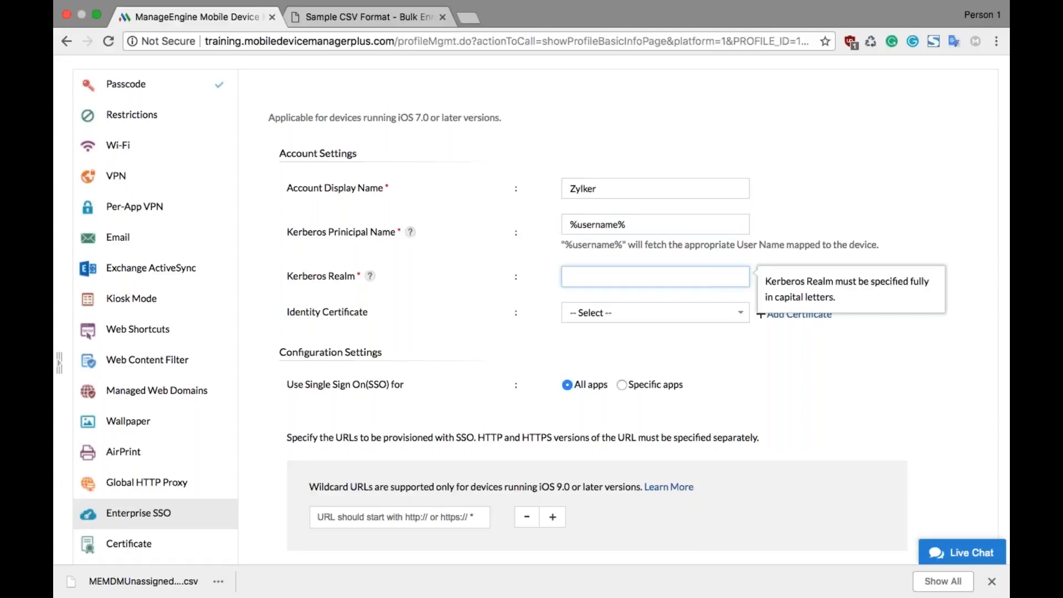
type("ZYLKER")
Step: Leave the SSO URL list empty, finish the Enterprise SSO policy and publish the config profile
scroll(411, 328, "down", 2)
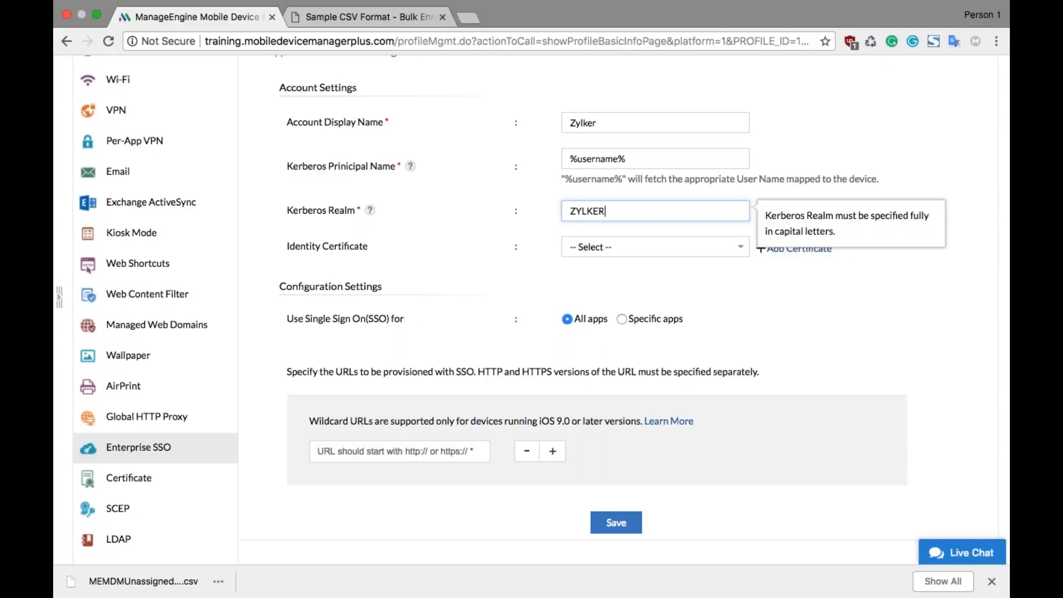
left_click(388, 450)
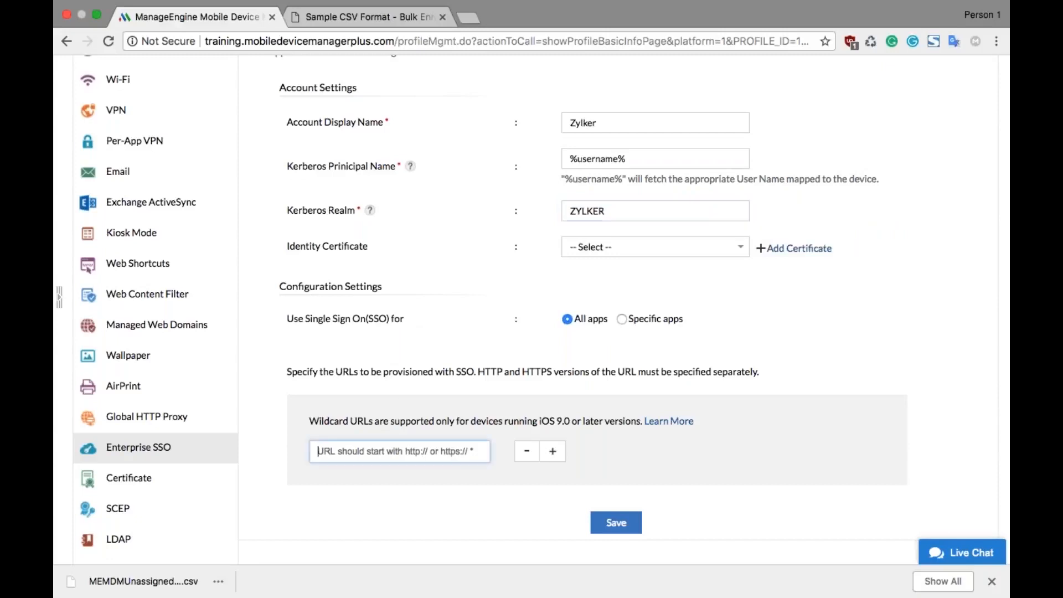
scroll(534, 314, "down", 2)
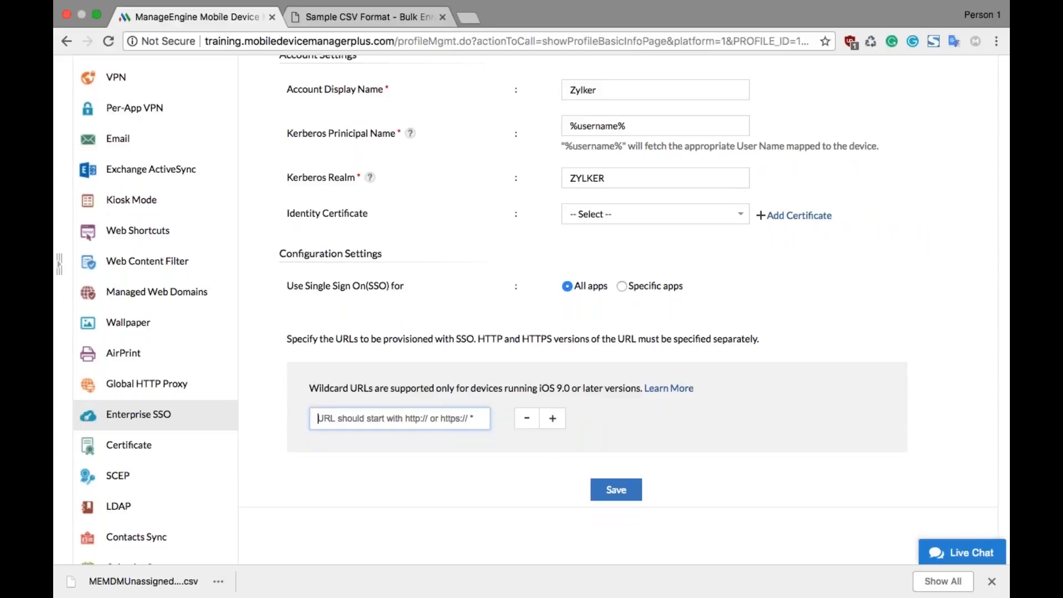
left_click(615, 490)
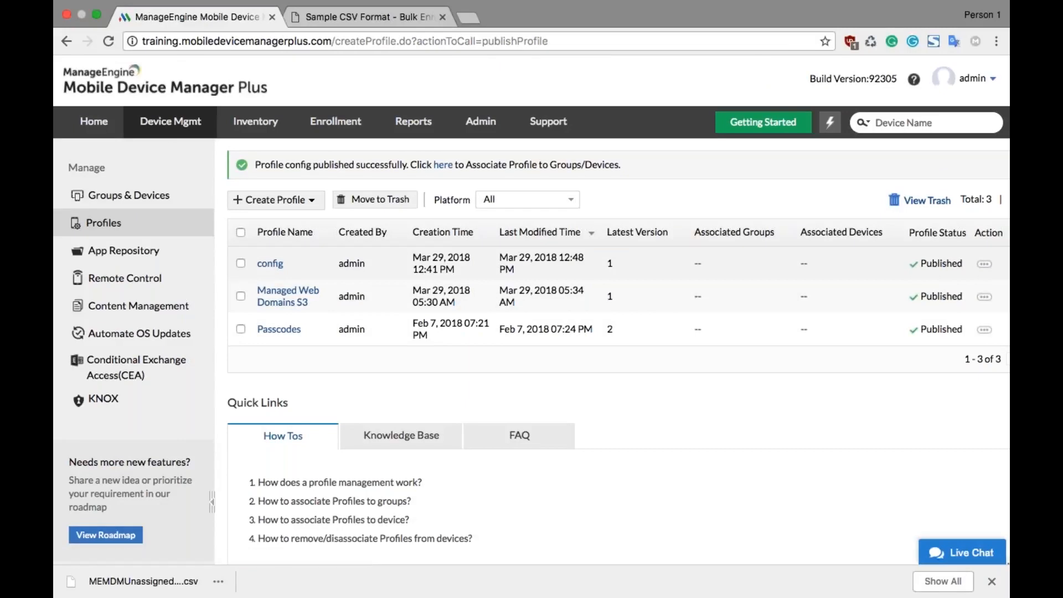
Step: Associate the config profile with the Marketing Department group
left_click(440, 171)
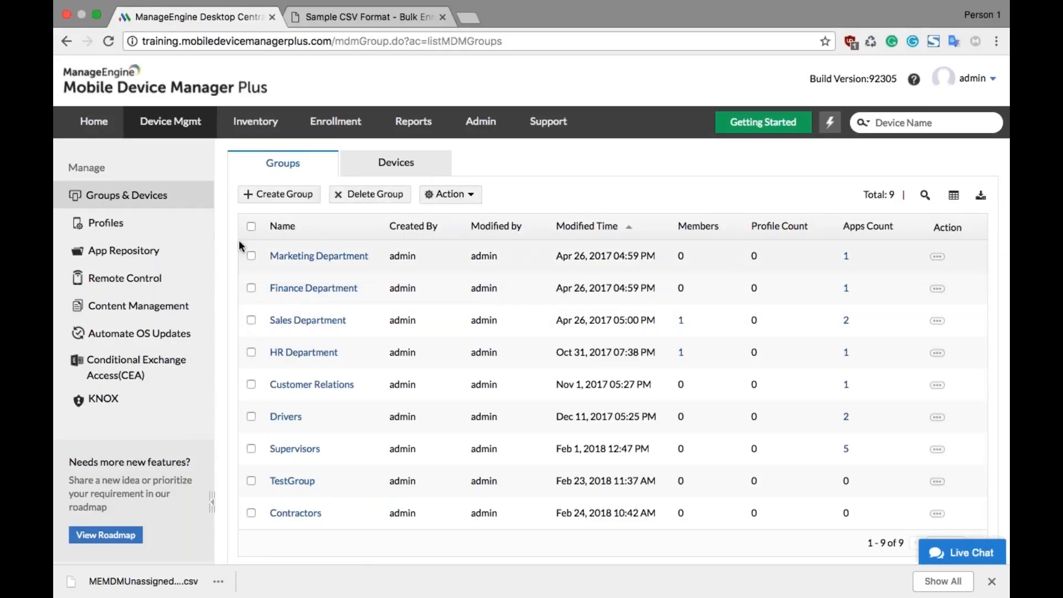
left_click(250, 256)
left_click(449, 193)
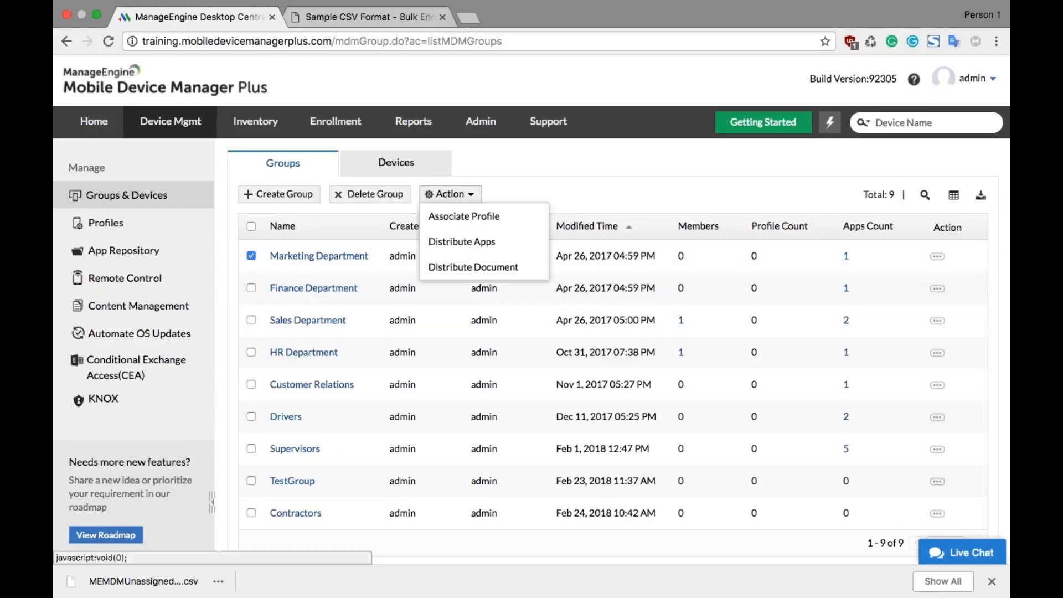
left_click(463, 216)
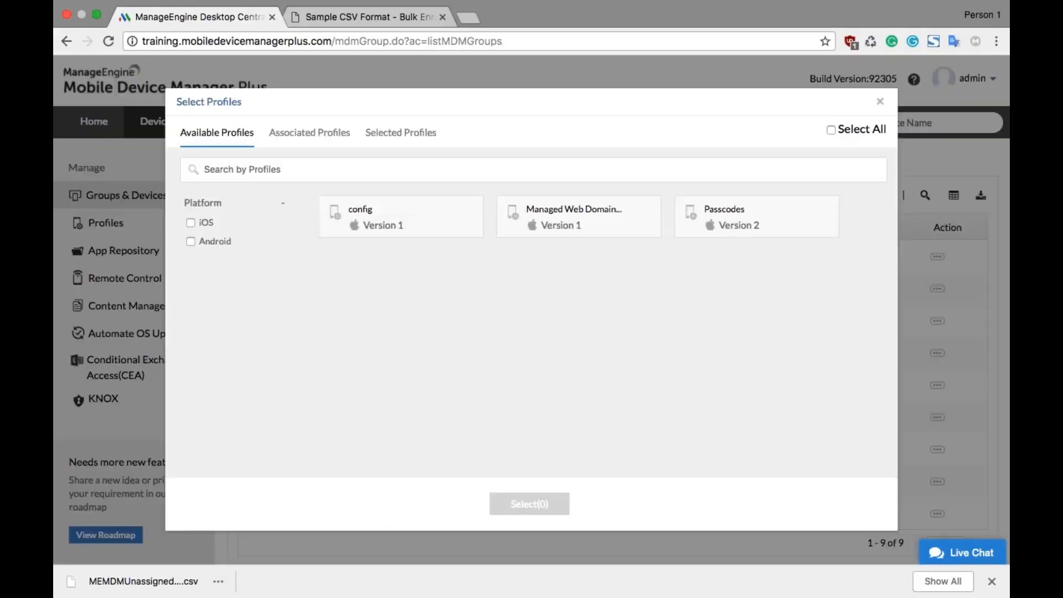
left_click(388, 217)
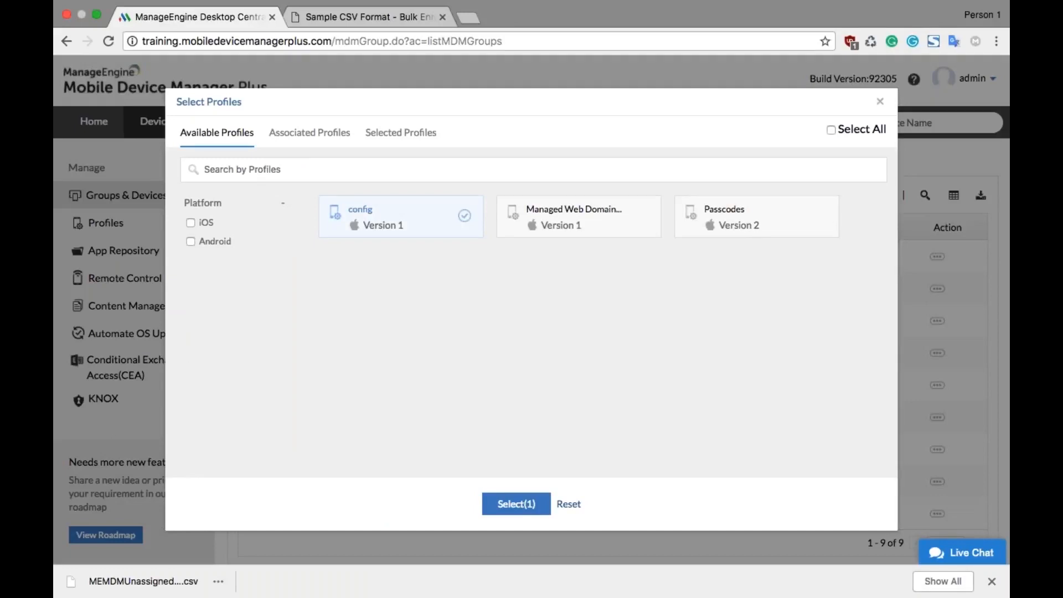
left_click(516, 503)
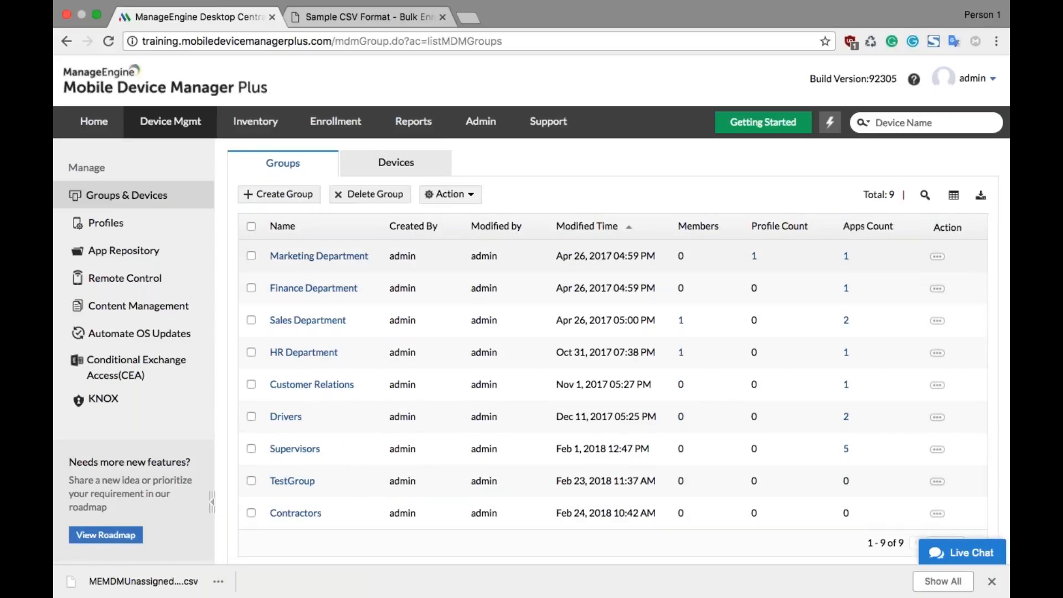
key("ctrl+Left")
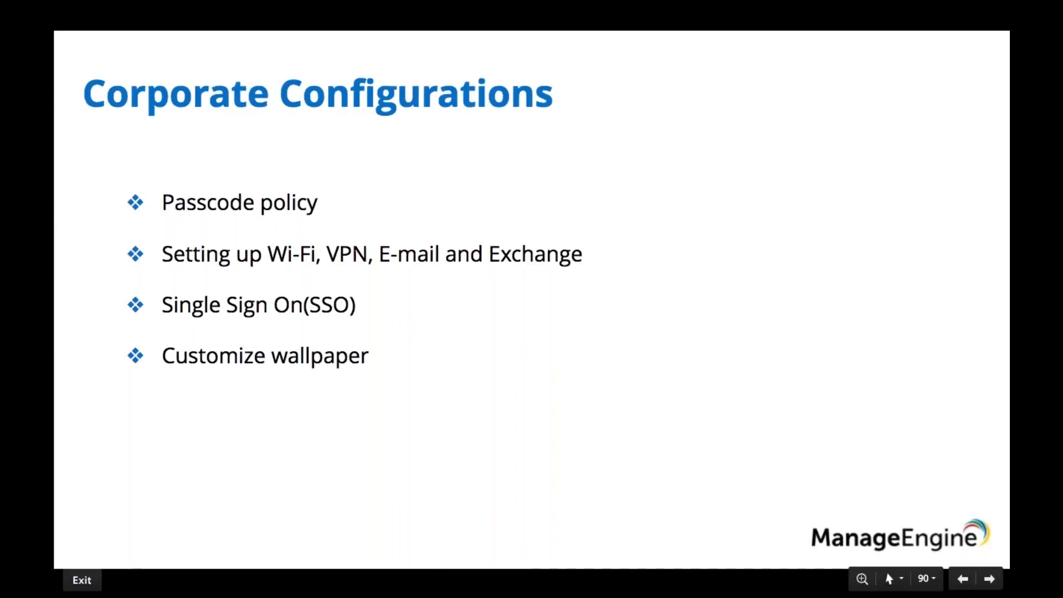
key("ctrl+Right")
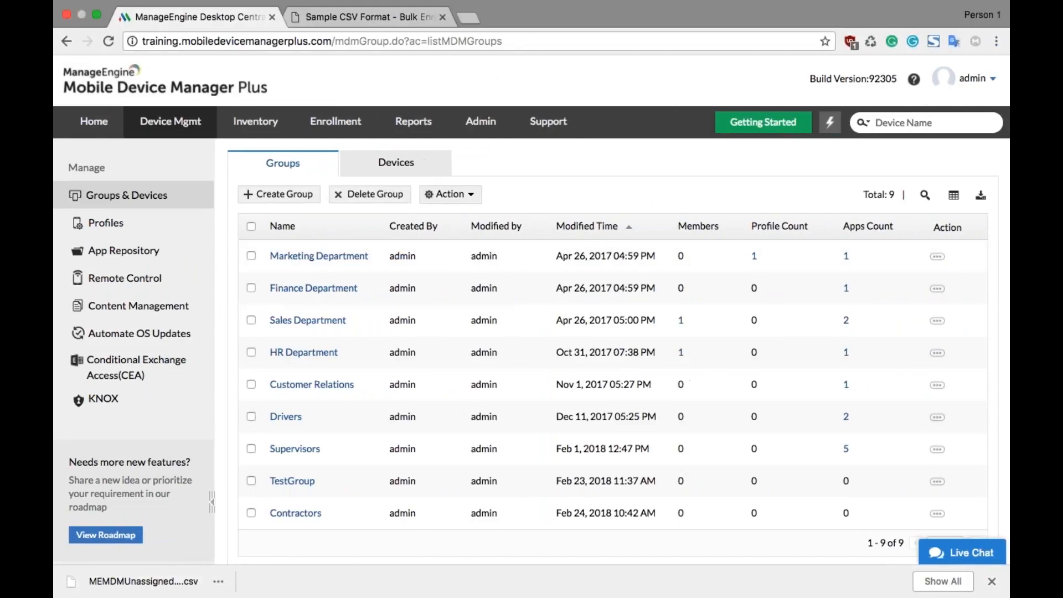
Step: Create a new iOS profile named Wallpaper with no description and continue to its policy definition
left_click(192, 223)
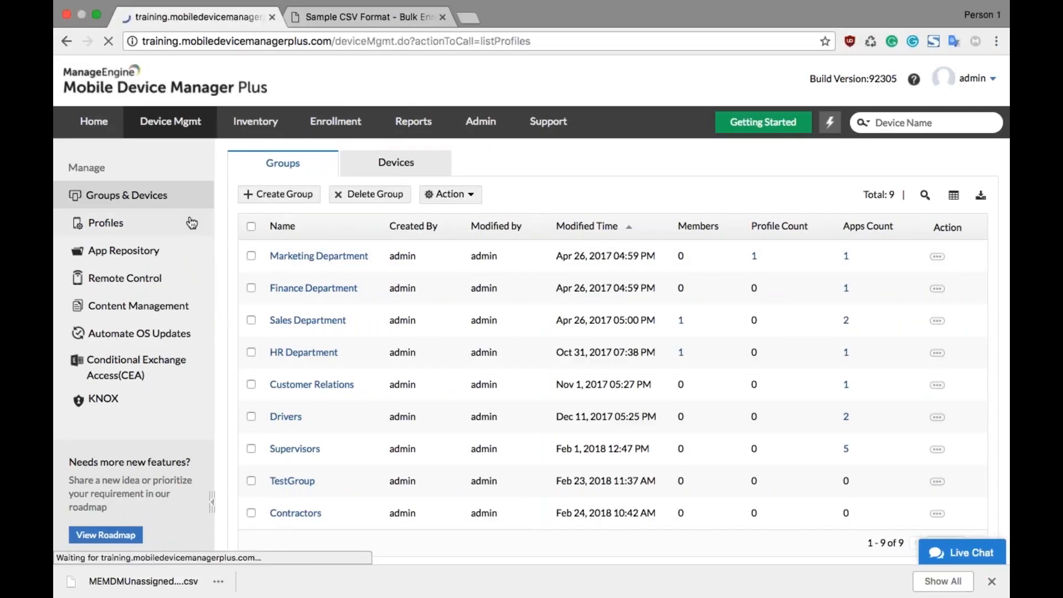
left_click(280, 161)
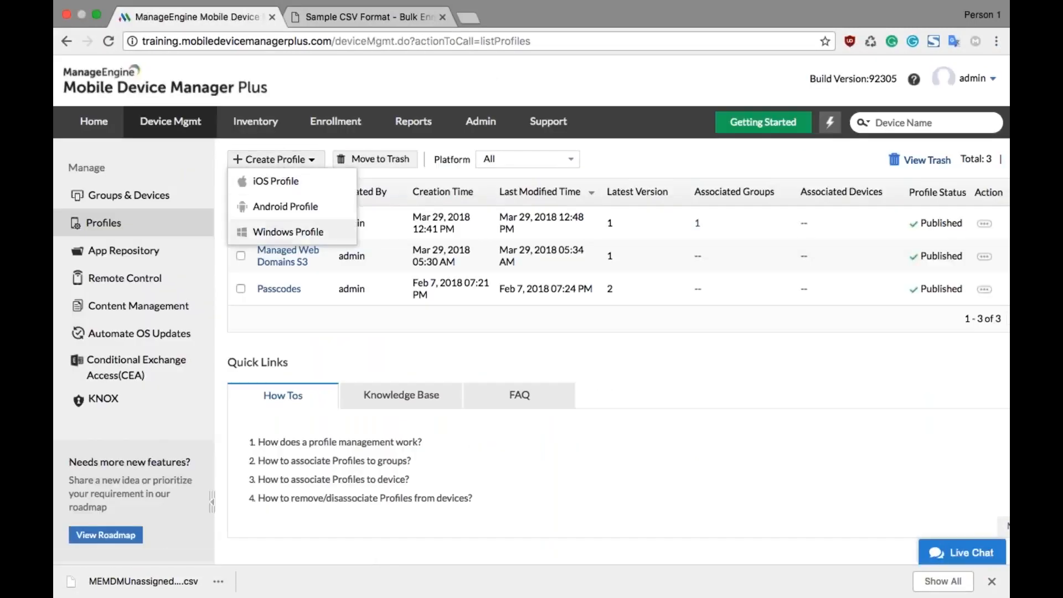
left_click(282, 188)
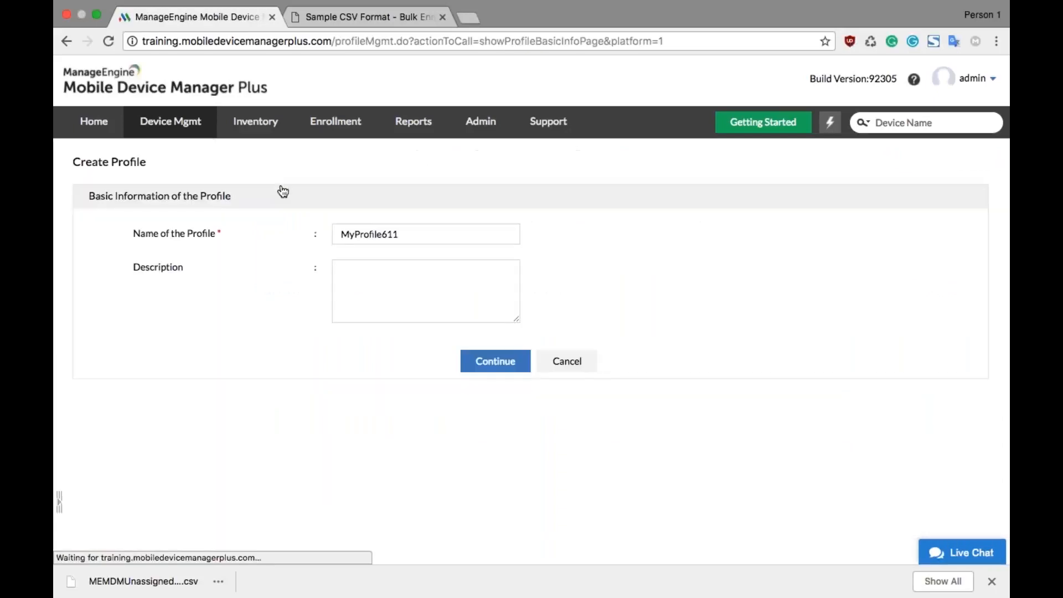
double_click(444, 233)
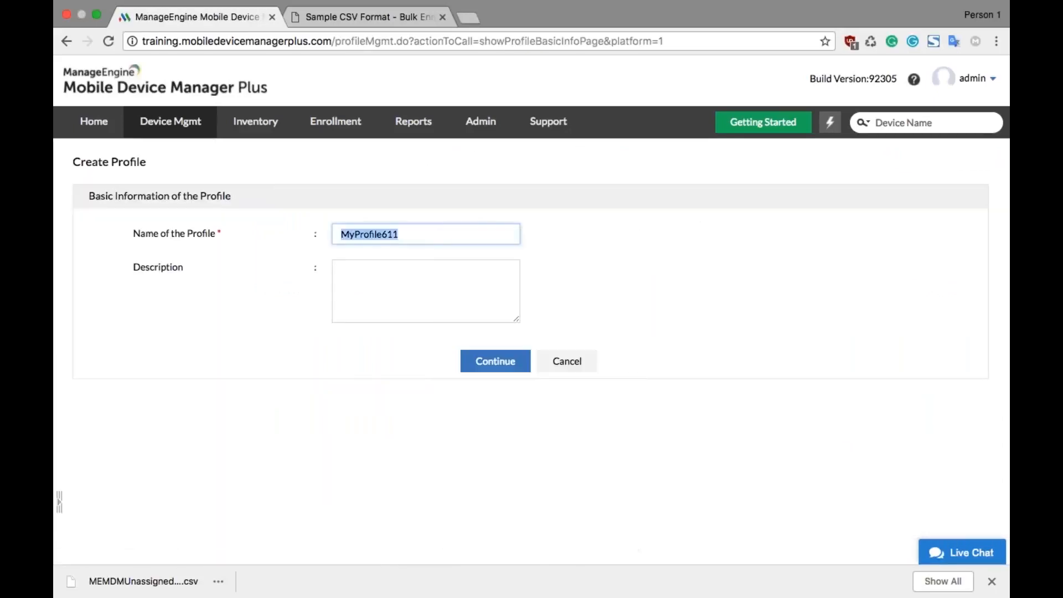
type("Wallpaper")
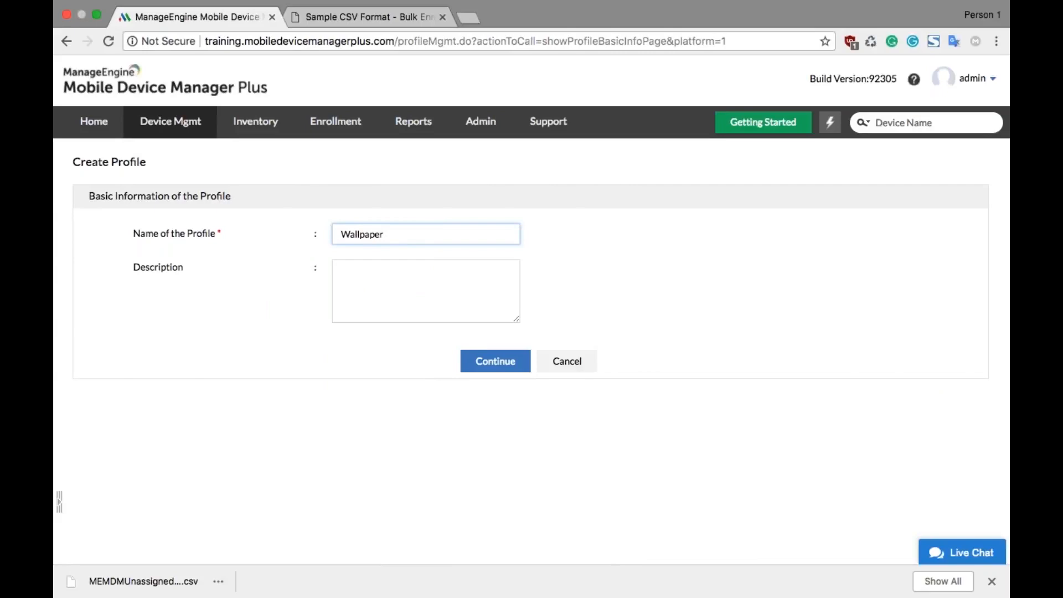
left_click(470, 364)
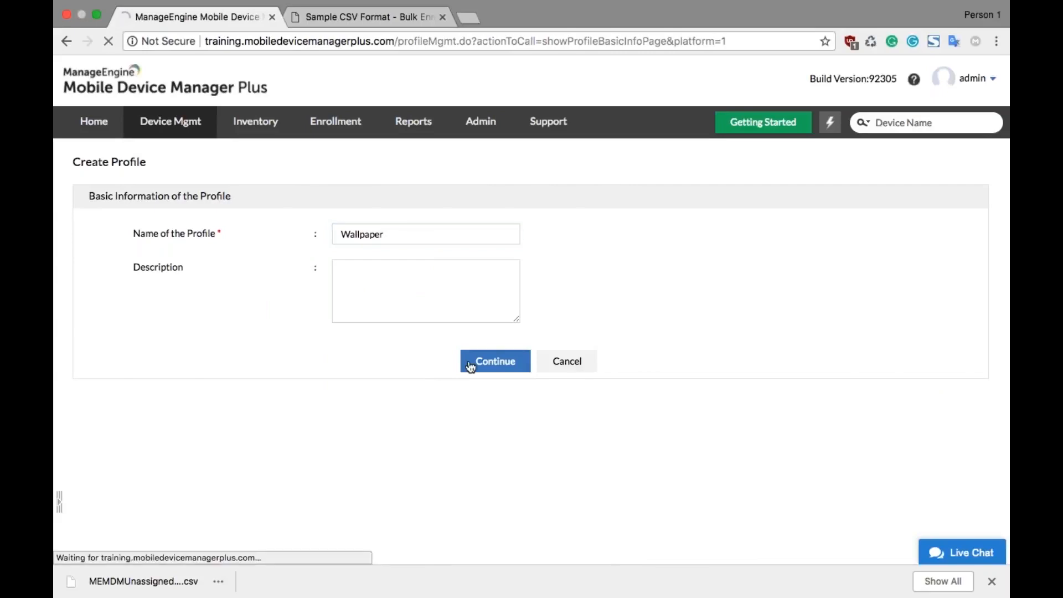
Step: Open the profile's Wallpaper policy and try to save it without home screen or lock screen images
scroll(111, 458, "down", 8)
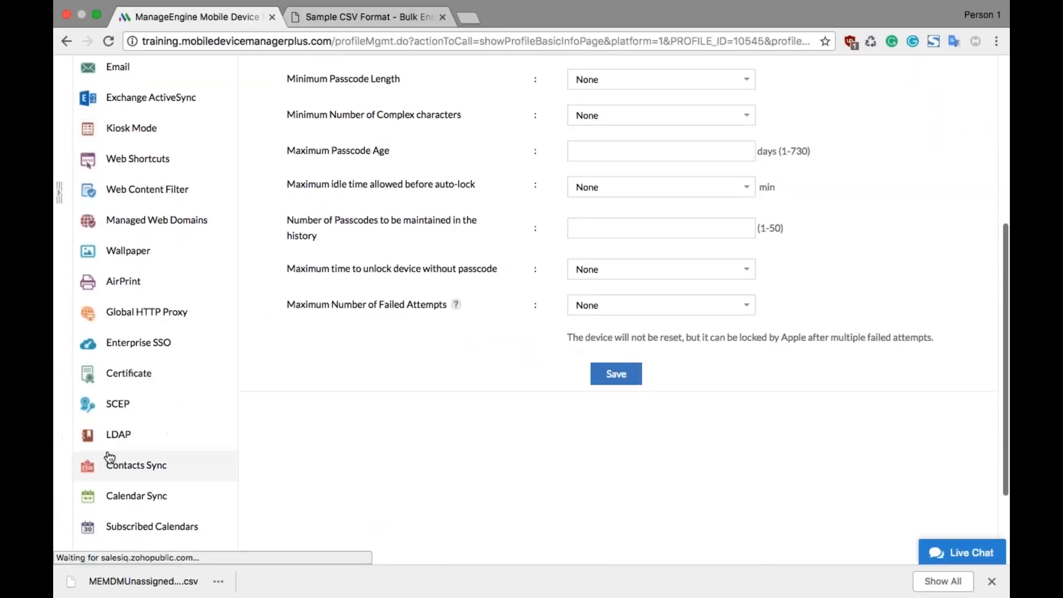
scroll(194, 225, "up", 2)
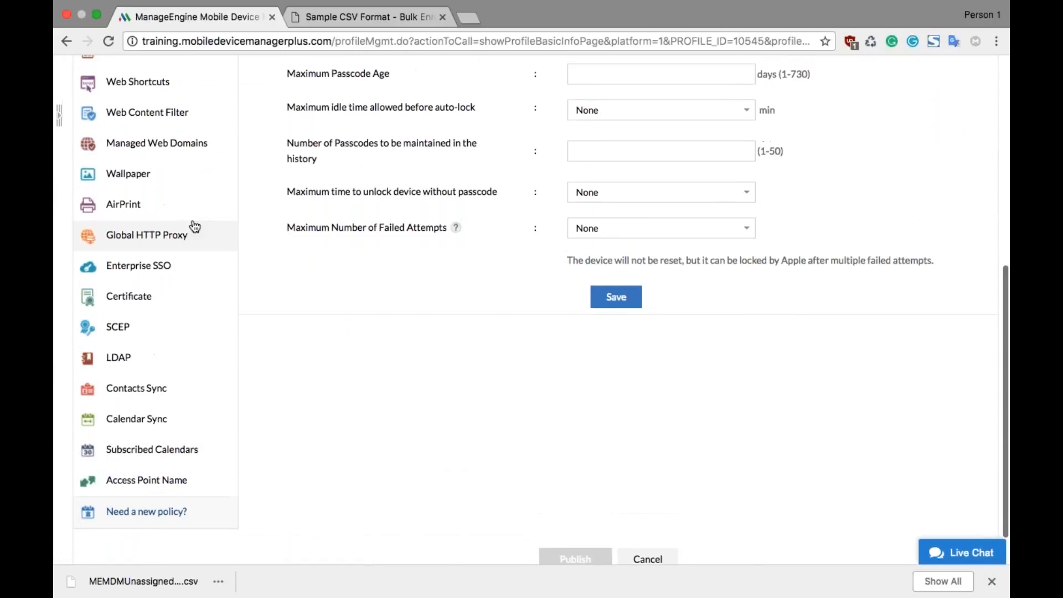
left_click(194, 180)
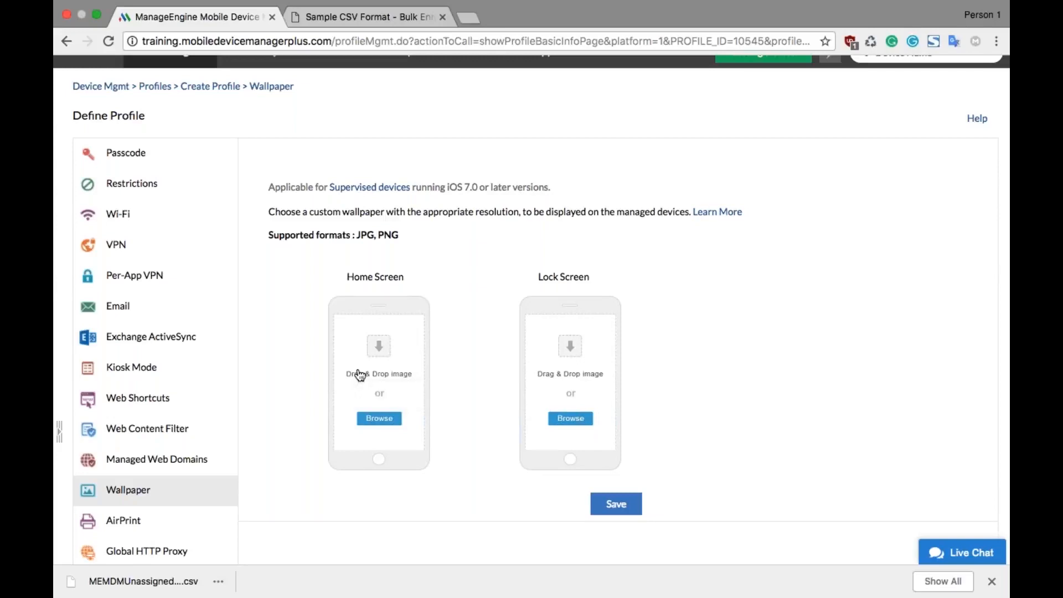
scroll(500, 401, "down", 5)
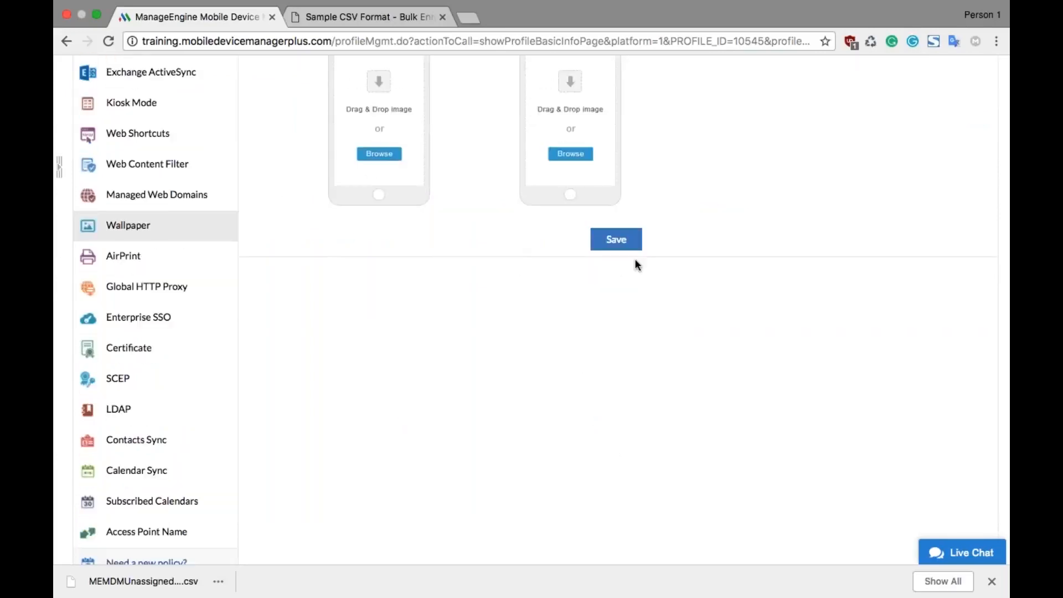
left_click(630, 244)
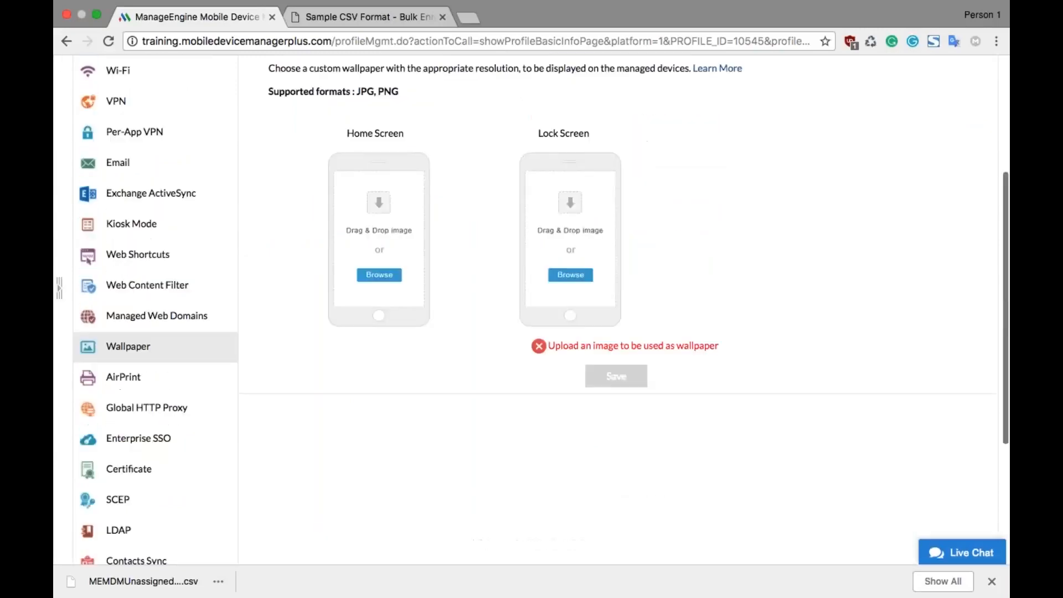
scroll(531, 310, "up", 1)
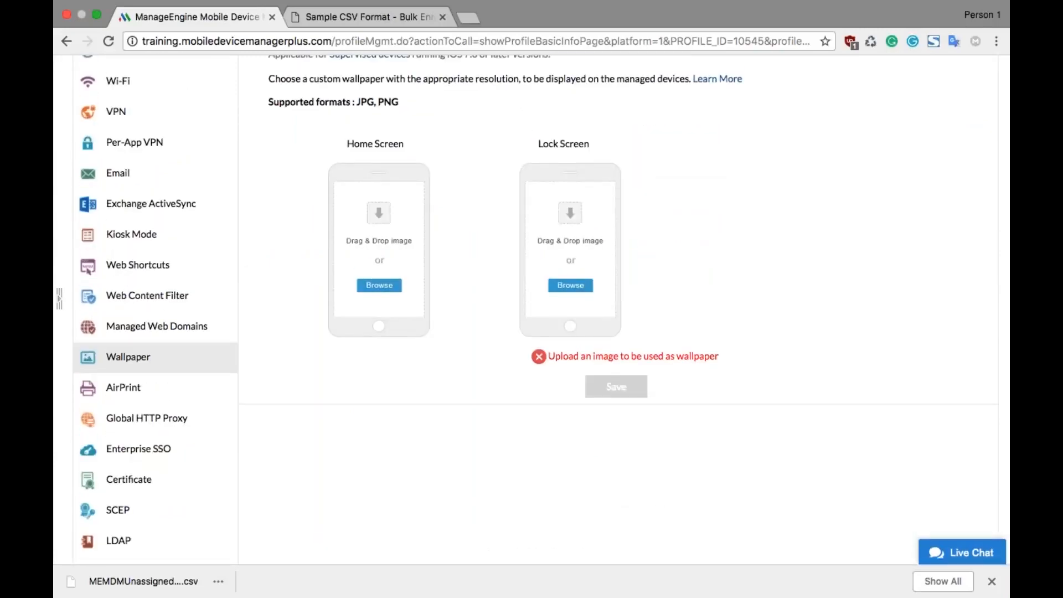
scroll(531, 310, "down", 2)
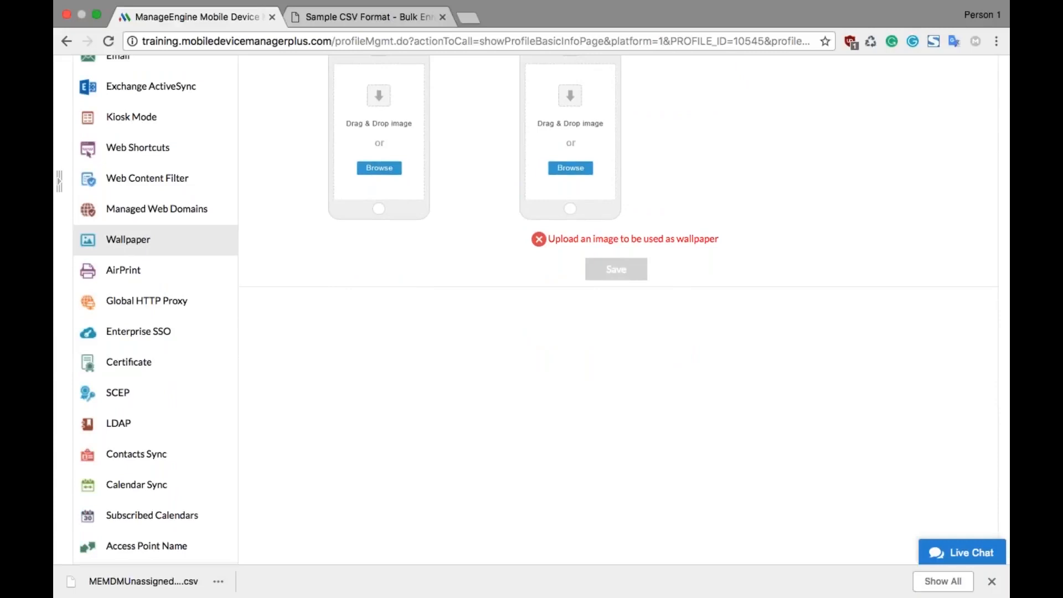
scroll(531, 310, "down", 1)
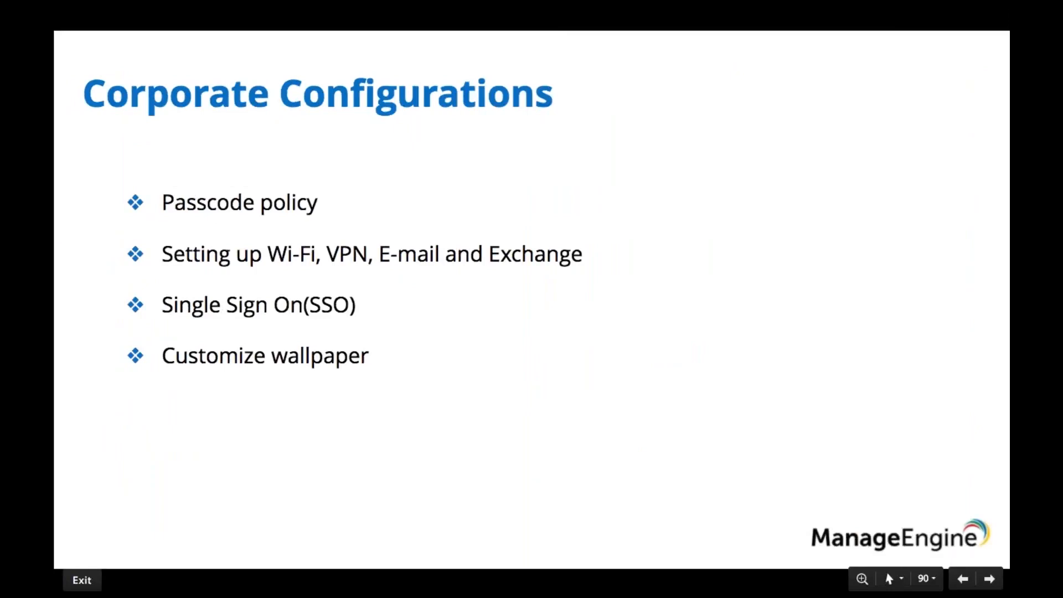
key("Right")
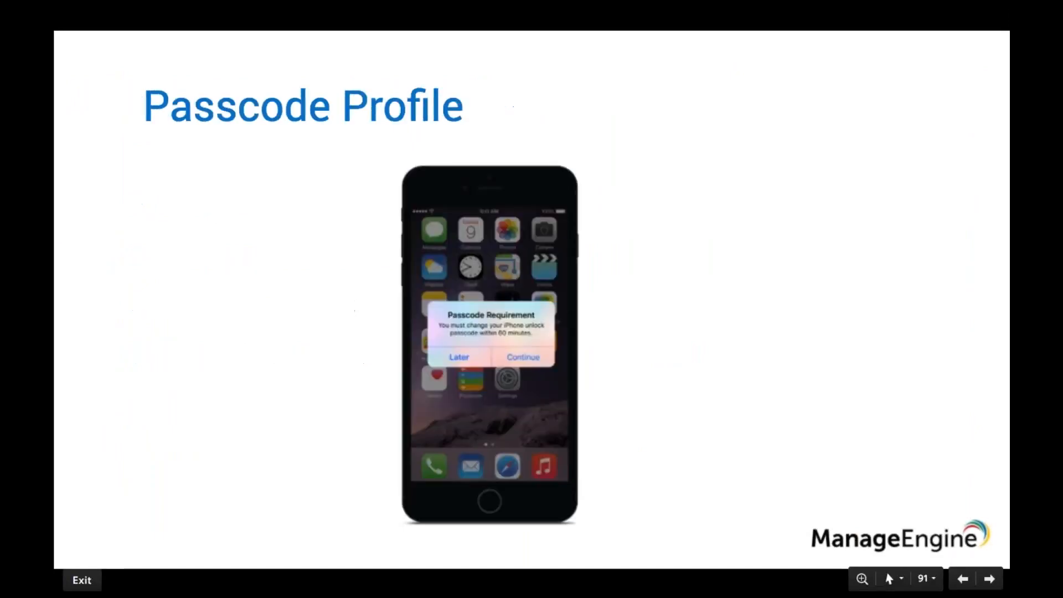
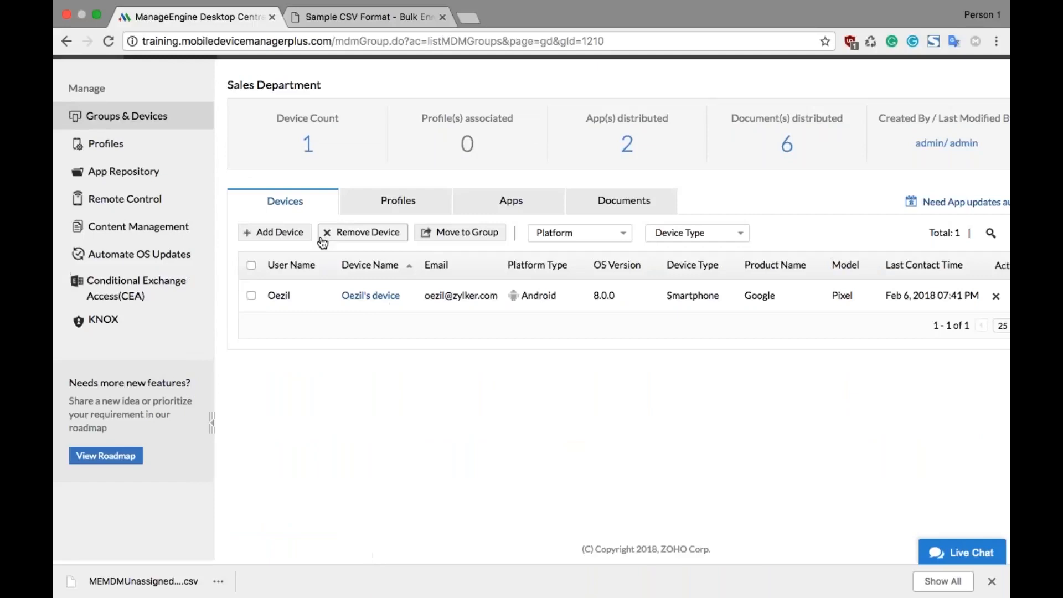
Step: Move the Android Pixel smartphone from the Sales Department group to the HR Department group
left_click(252, 295)
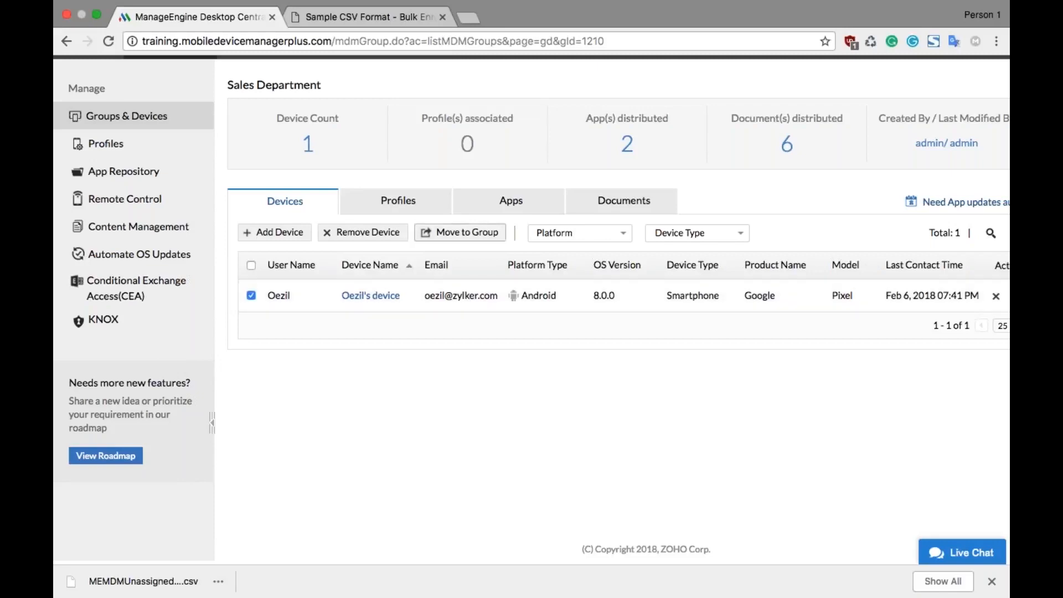
left_click(441, 233)
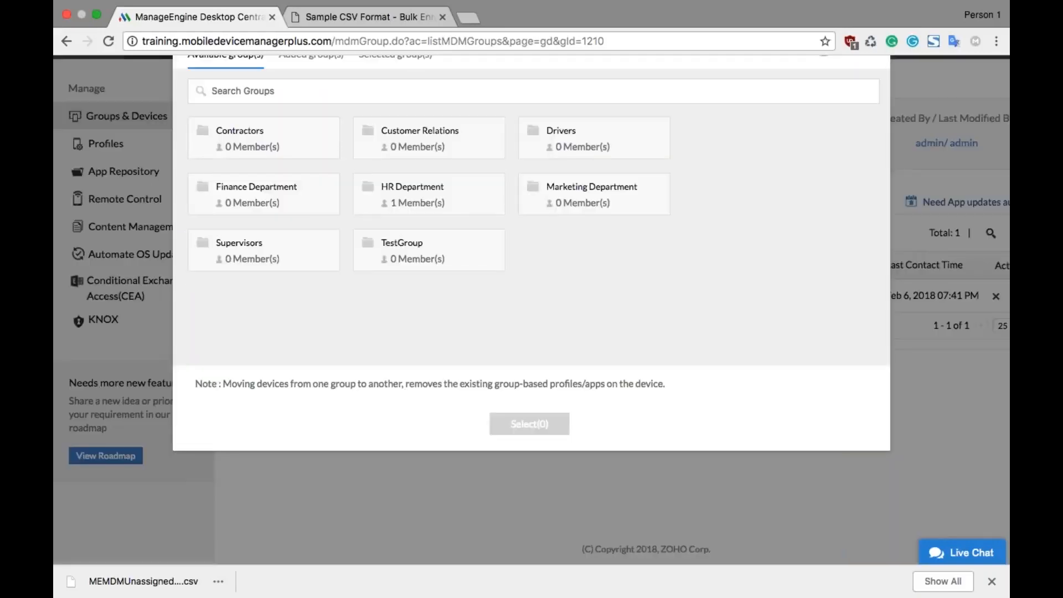
left_click(468, 198)
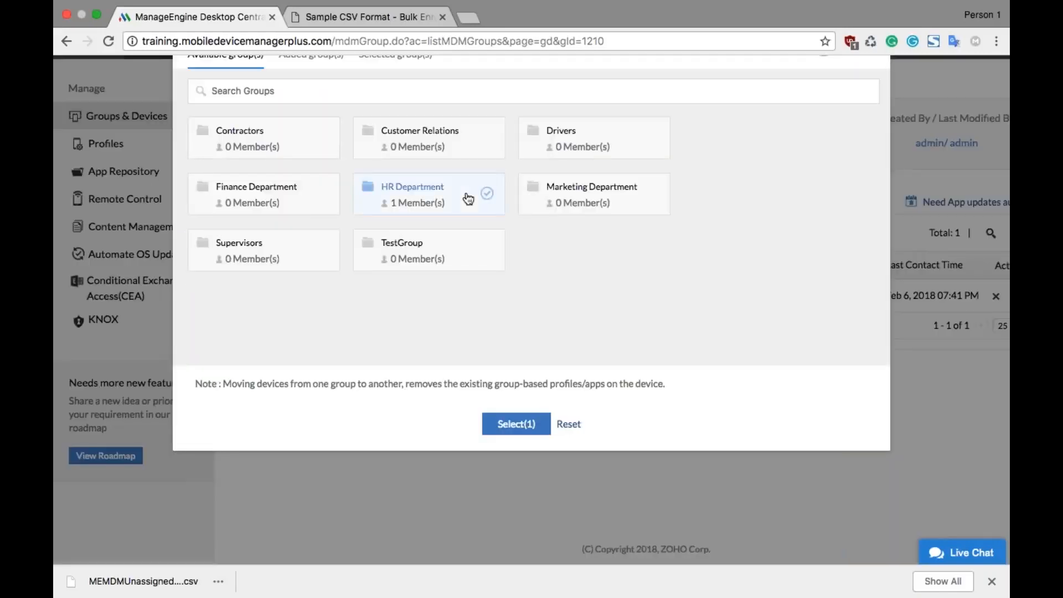
left_click(515, 424)
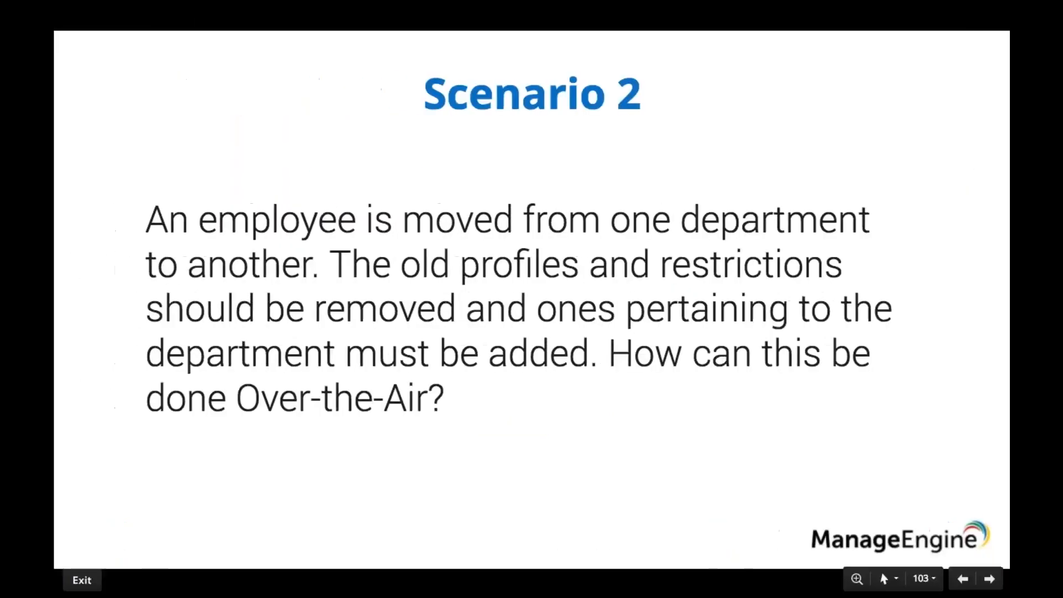
key("Right")
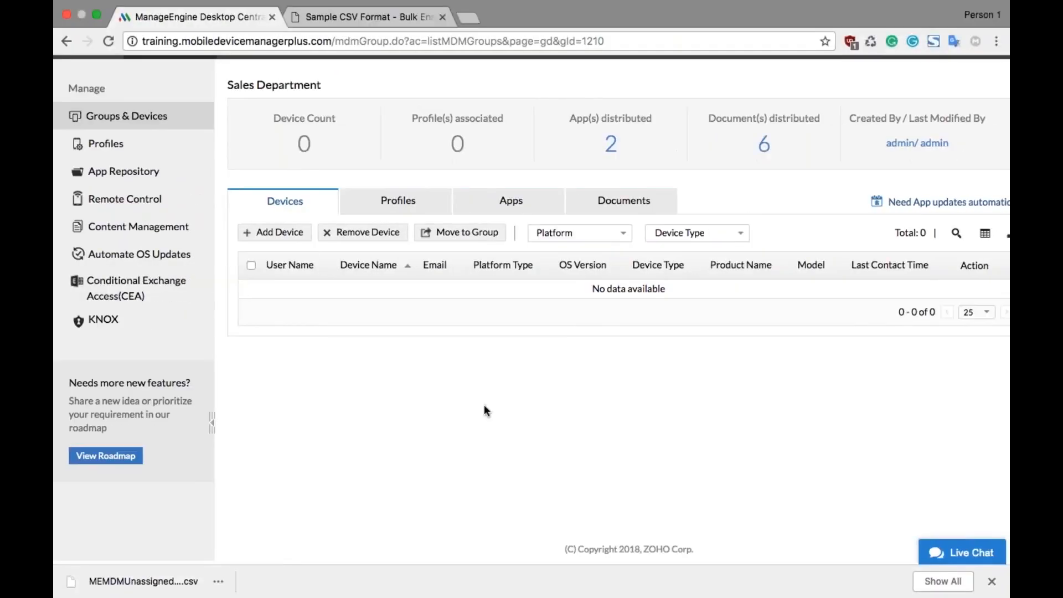
Step: Open the Managed Web Domains S3 profile for modification and continue to its Managed Web Domains policy
left_click(163, 148)
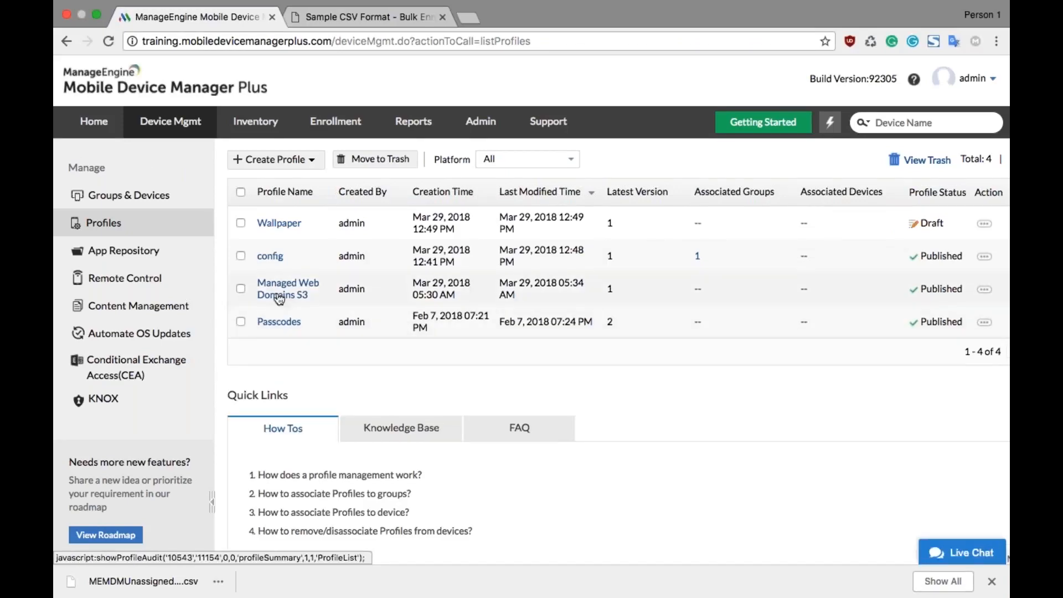
left_click(280, 297)
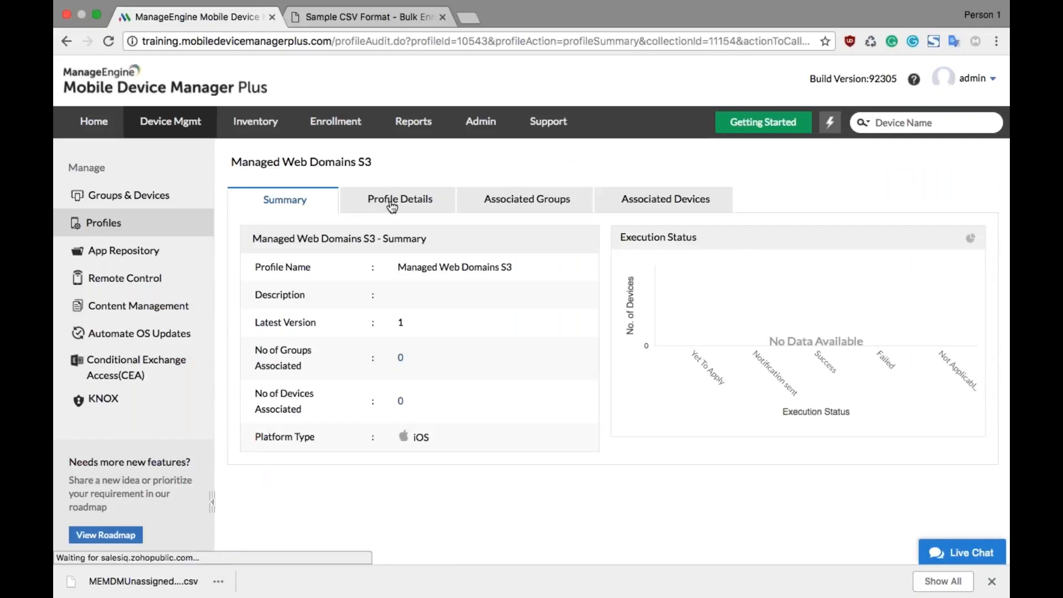
left_click(390, 205)
left_click(261, 237)
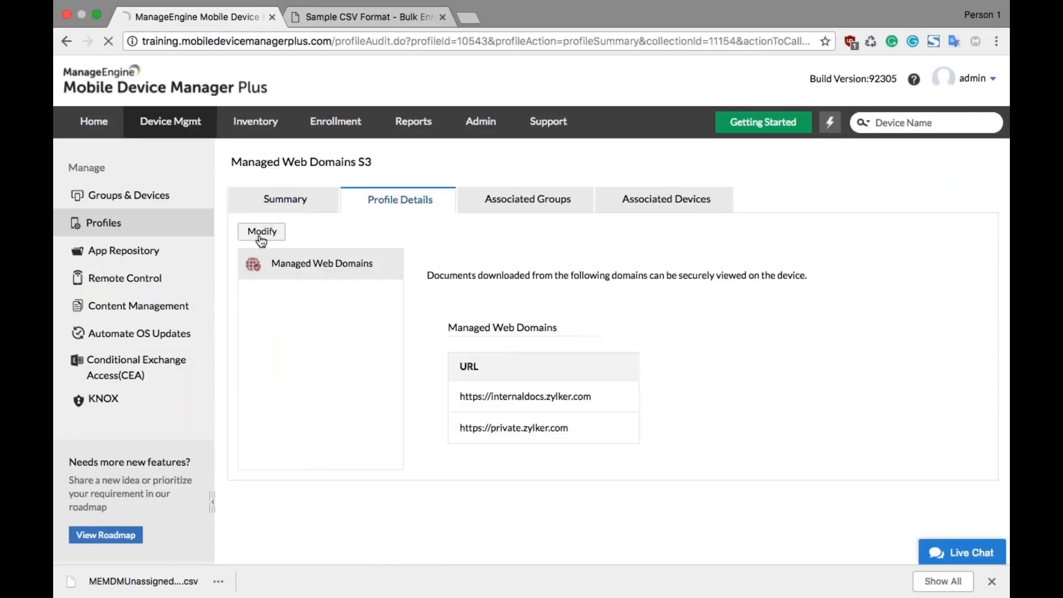
left_click(500, 364)
scroll(179, 447, "down", 2)
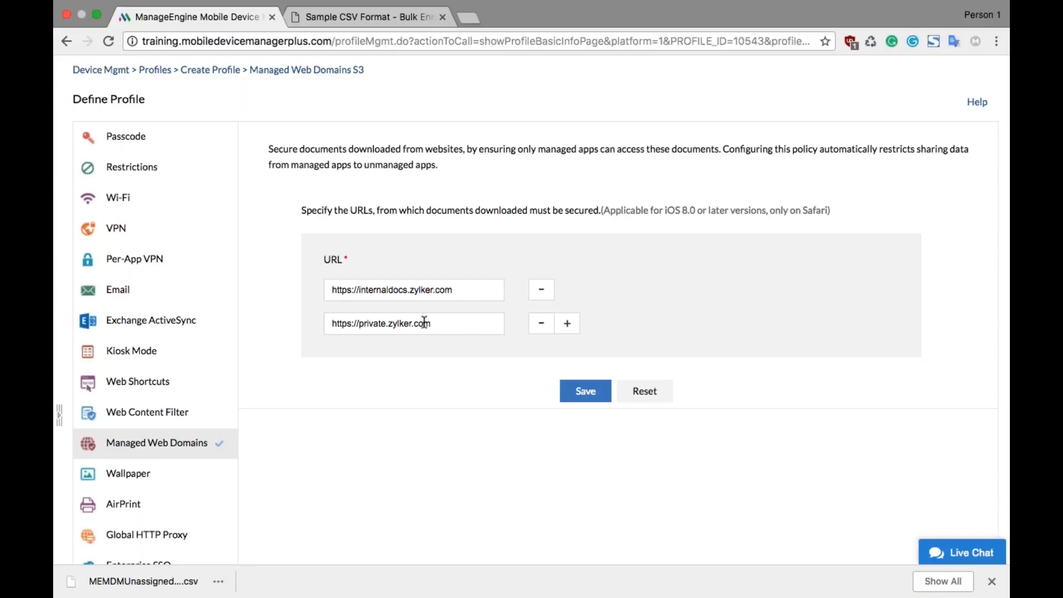
left_click(585, 391)
scroll(563, 490, "down", 6)
left_click(567, 518)
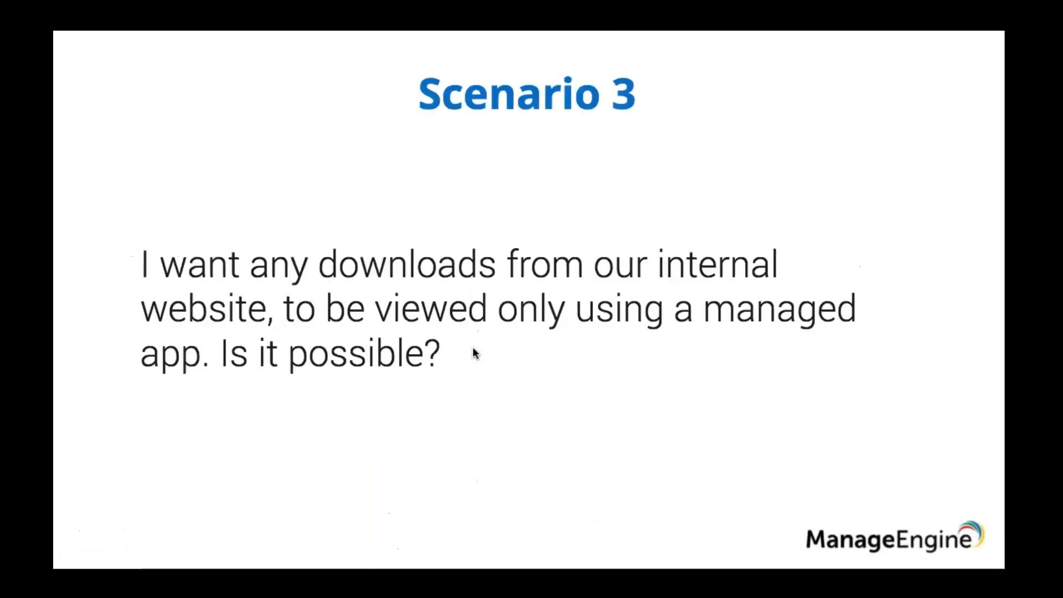
key("Right")
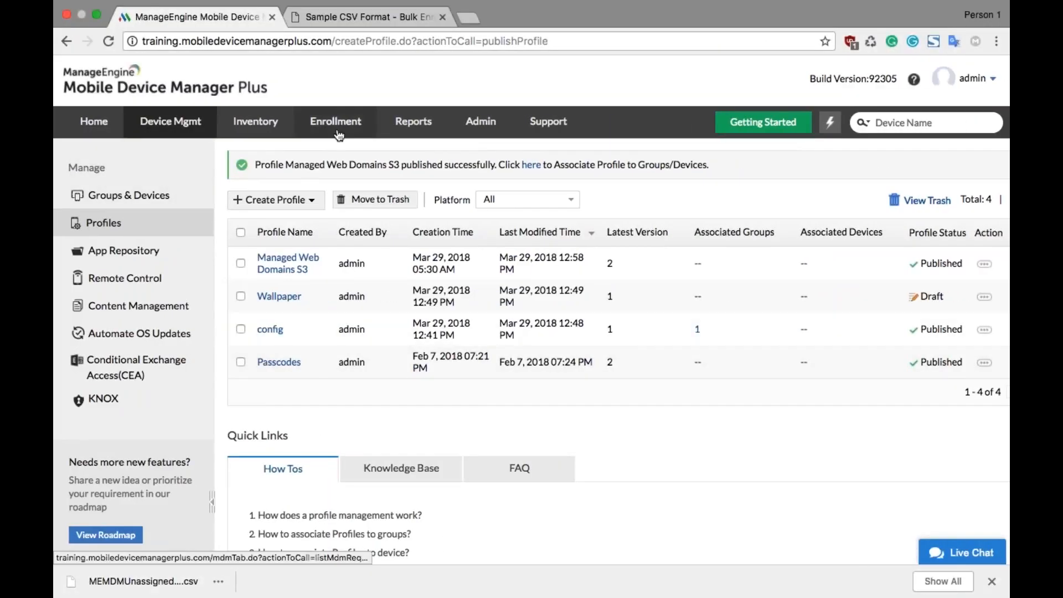
Step: Examine the Android ME MDM App enrollment settings for app removal, the revoke administration password, app hiding and rebranding
left_click(336, 128)
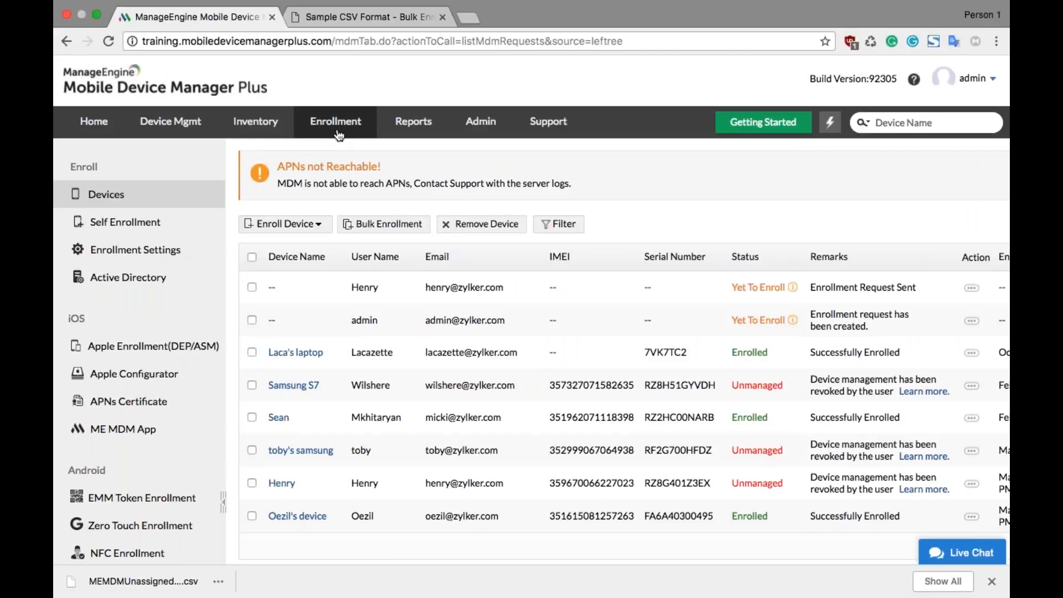
scroll(234, 360, "down", 5)
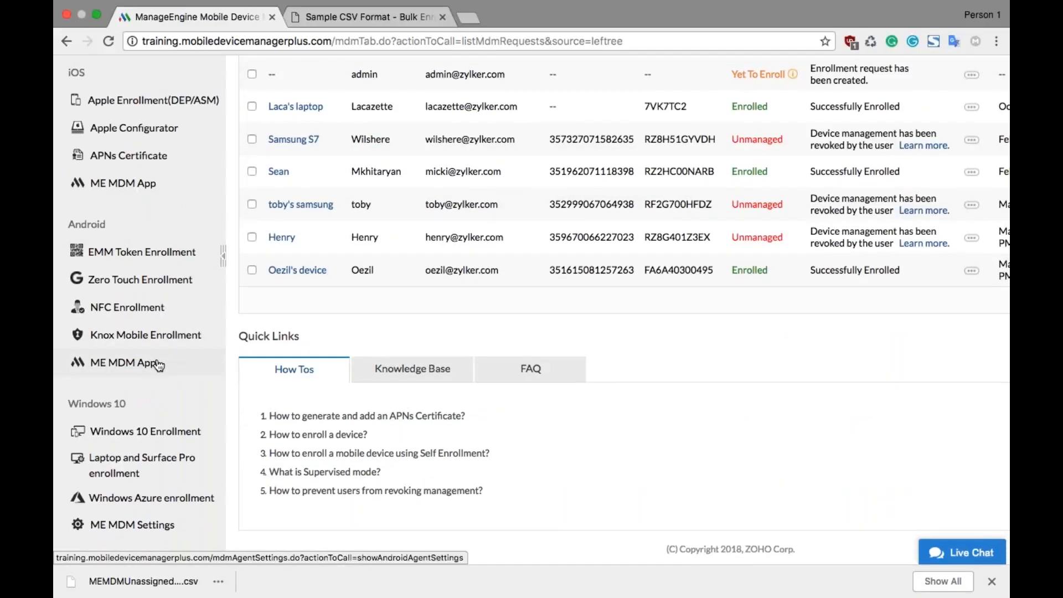
left_click(159, 365)
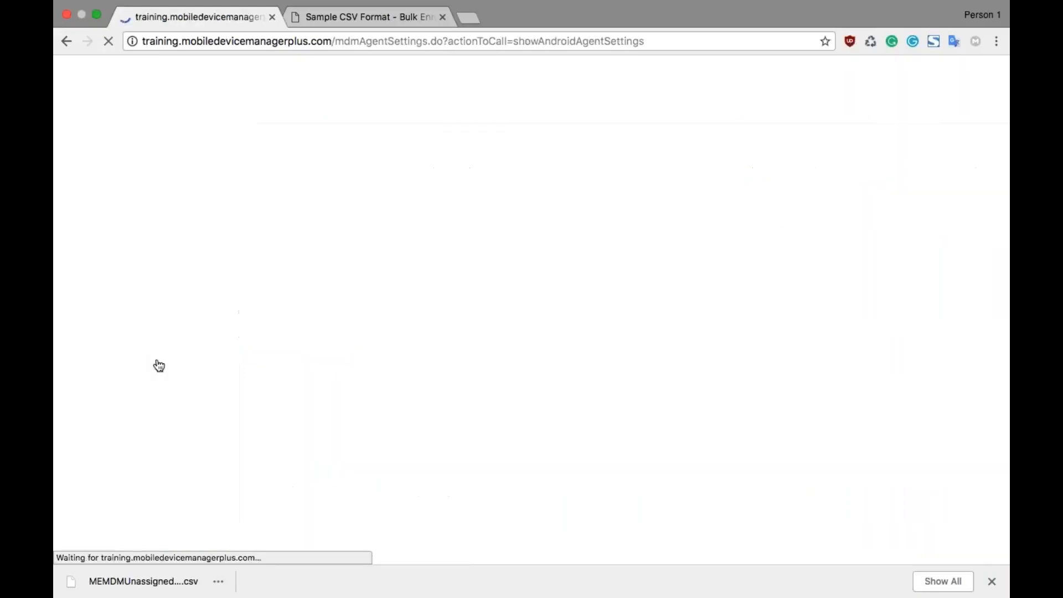
scroll(531, 310, "down", 6)
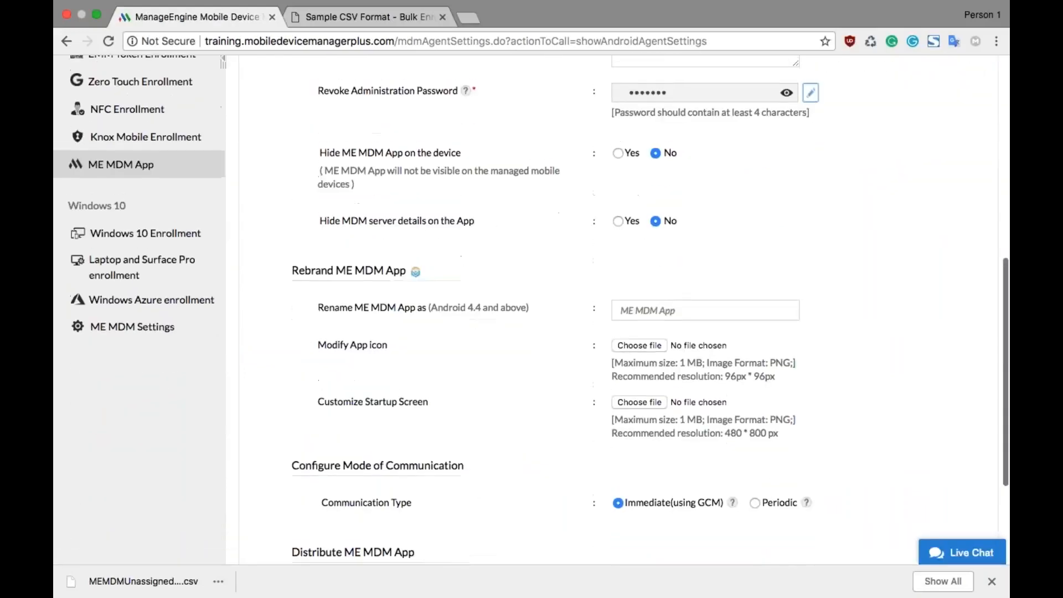
scroll(532, 310, "up", 1)
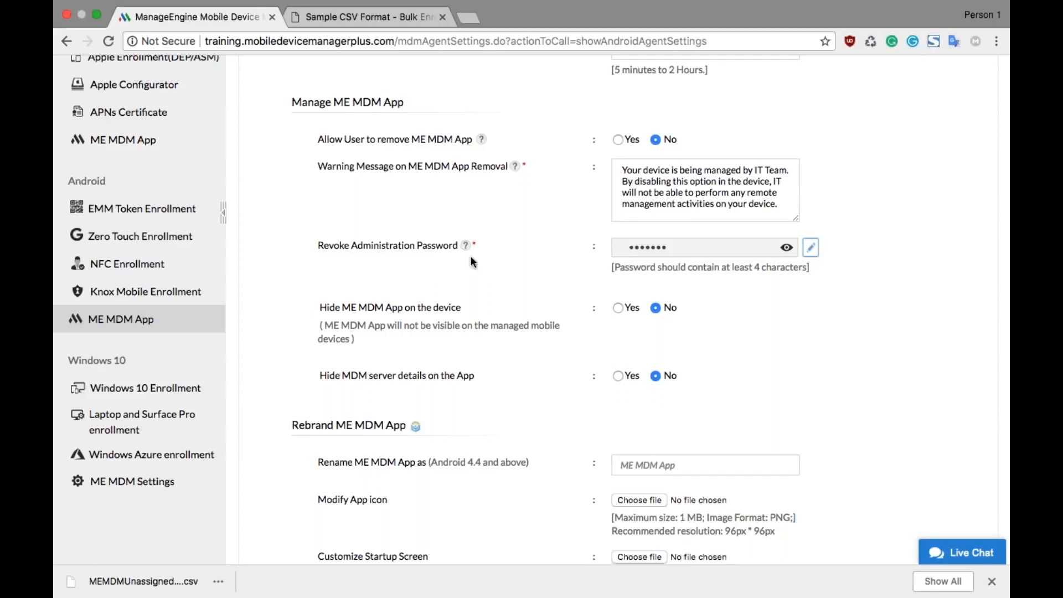
scroll(450, 264, "down", 5)
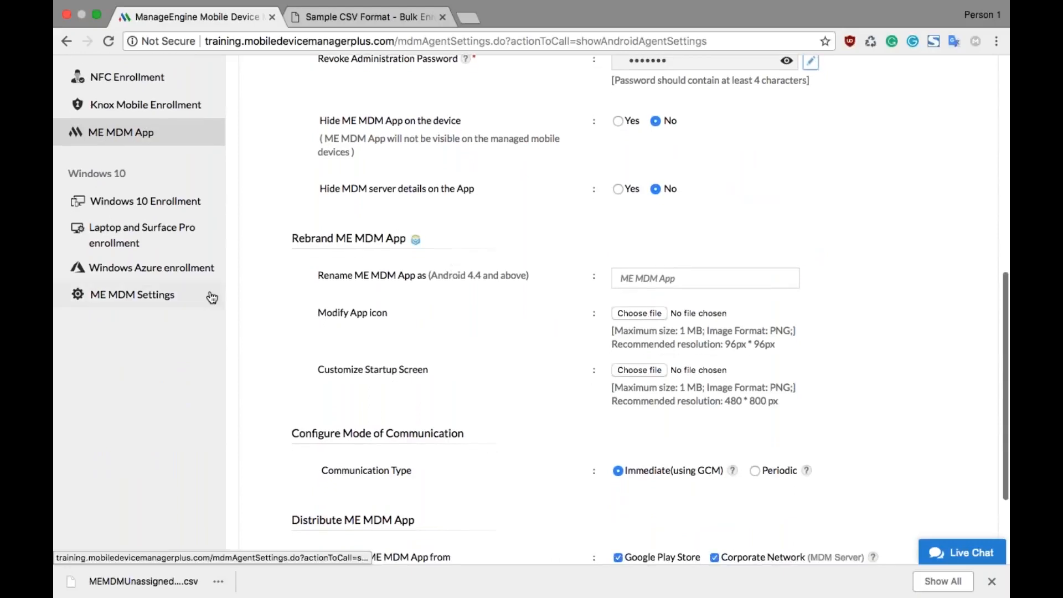
Step: Examine the Windows ME MDM settings for workspace account deletion and the enrollment settings for authentication and unmanaged-device notification
left_click(170, 299)
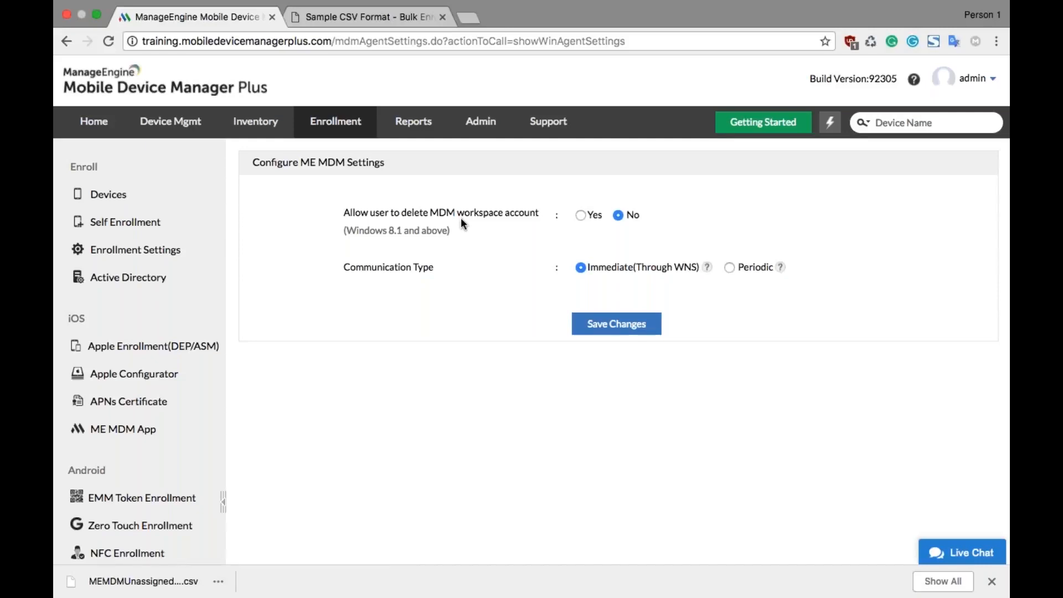
left_click(172, 254)
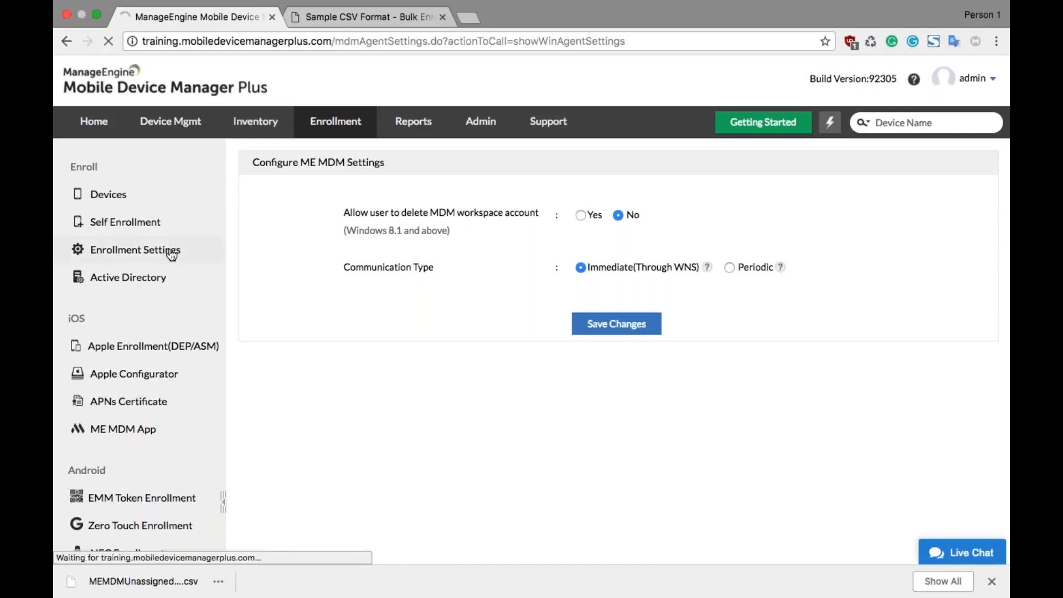
scroll(172, 254, "down", 3)
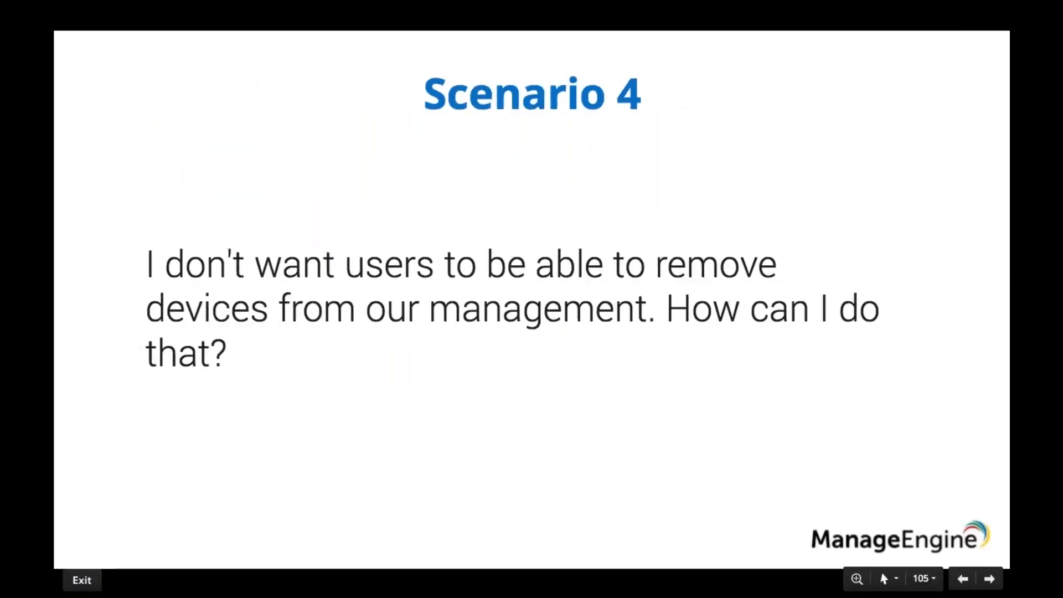
key("Right")
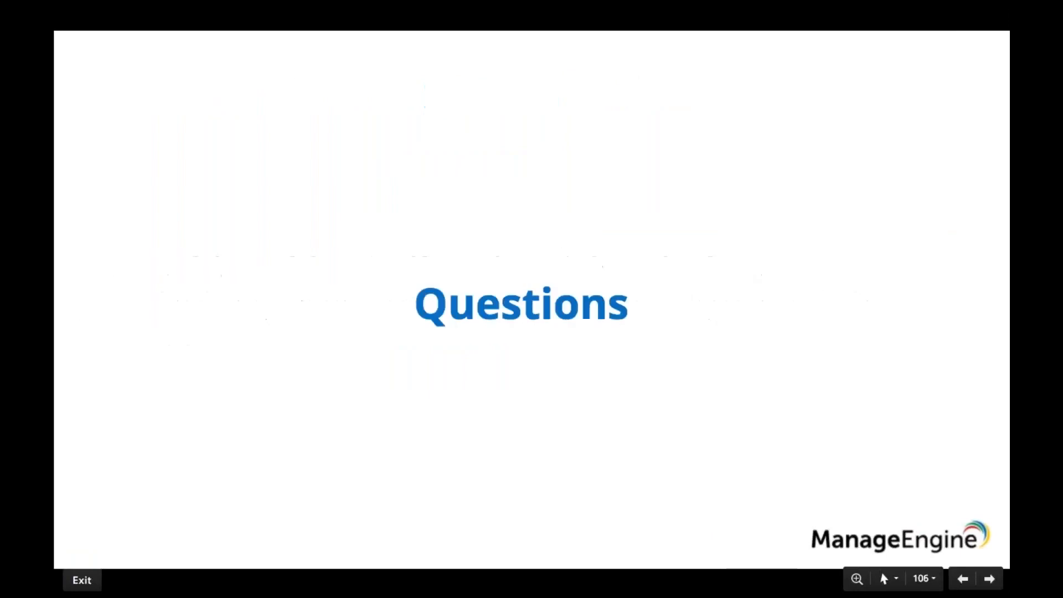